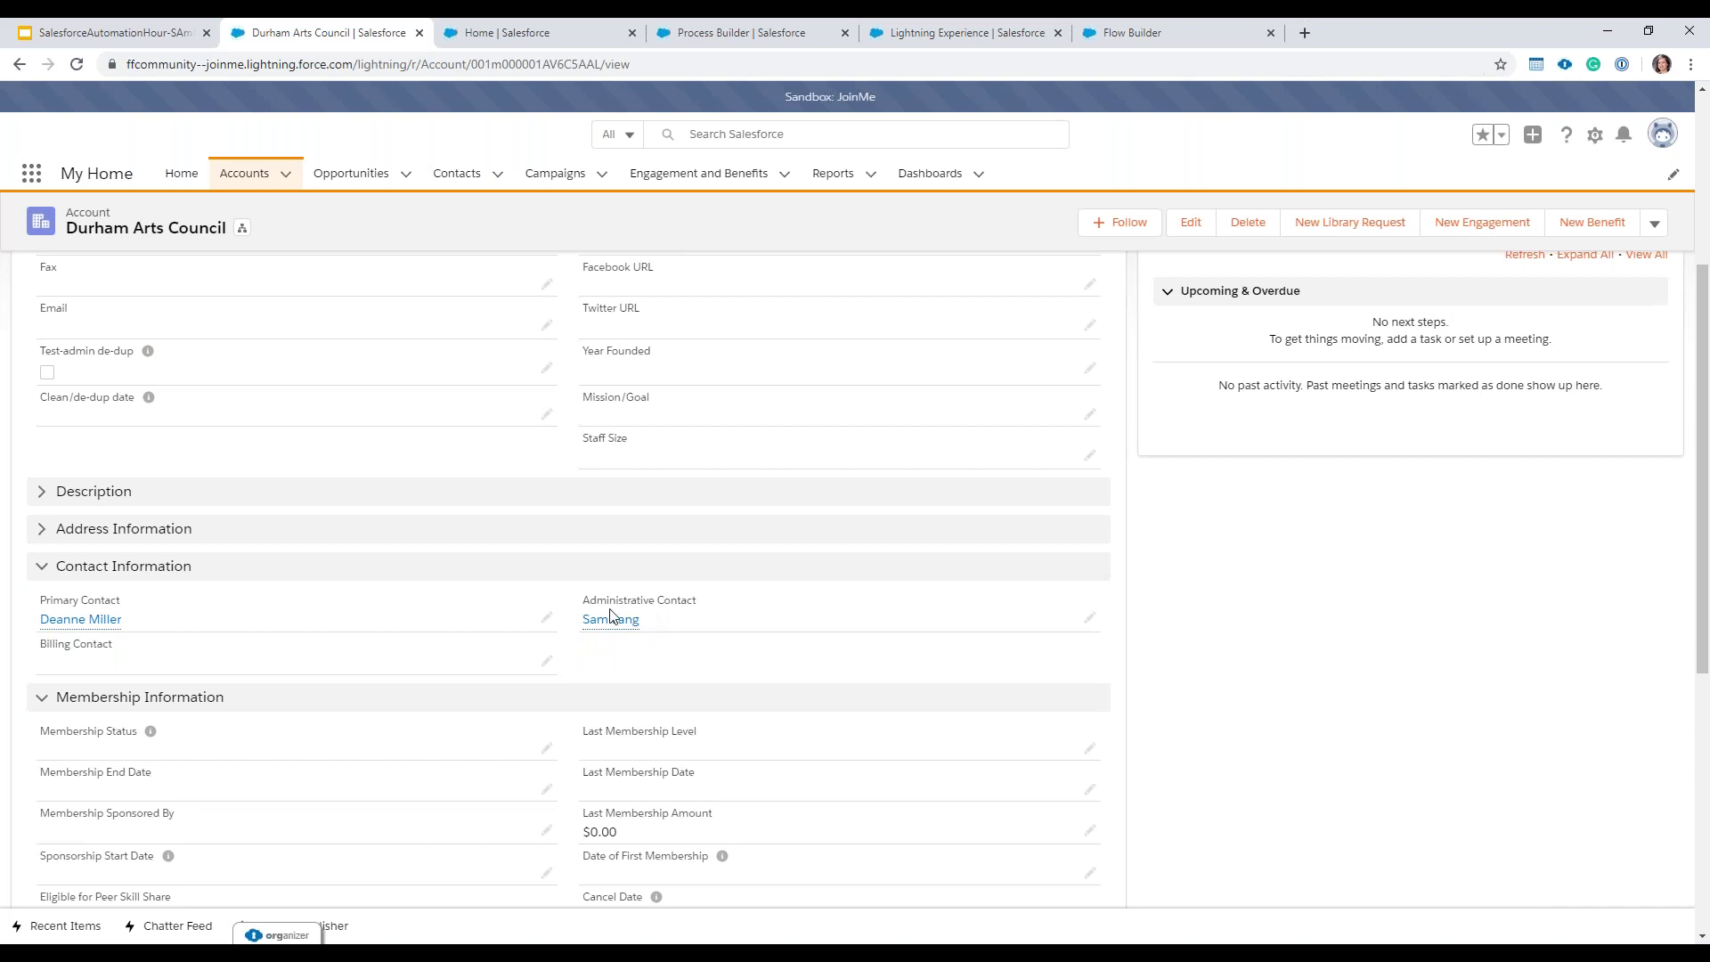
Step: Open the Durham Arts Council account's administrative contact in a new tab and log in to the community as that user
mouse_move(612, 628)
ctrl+click(614, 626)
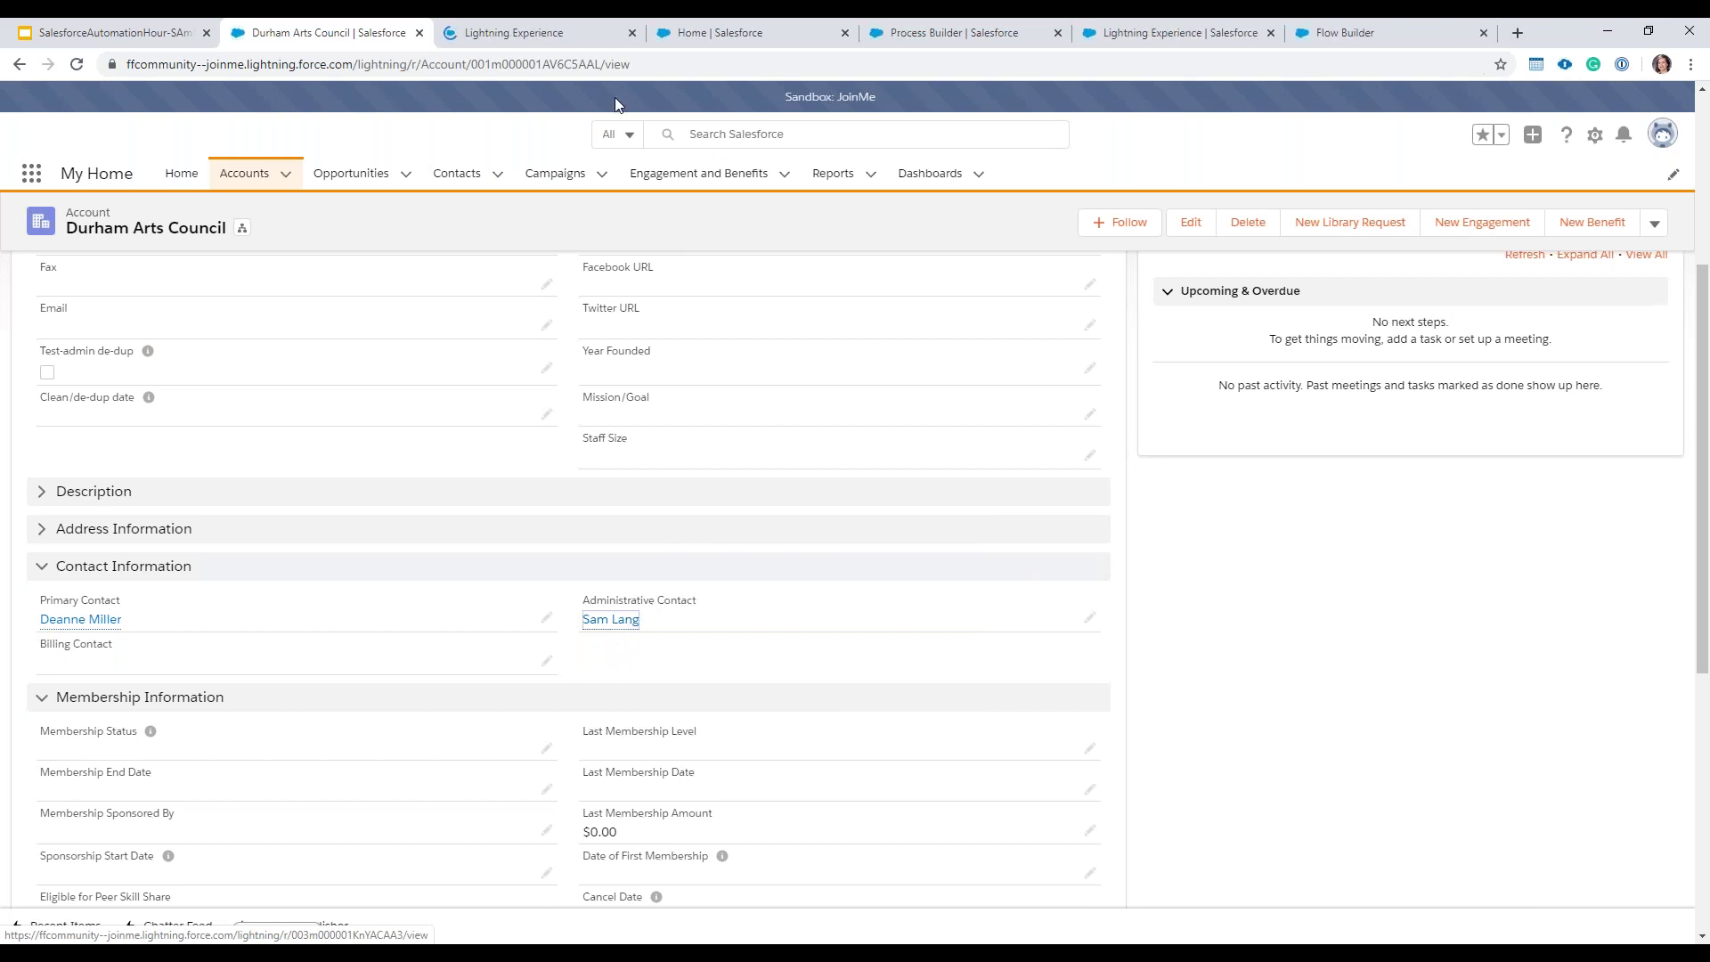
click(522, 43)
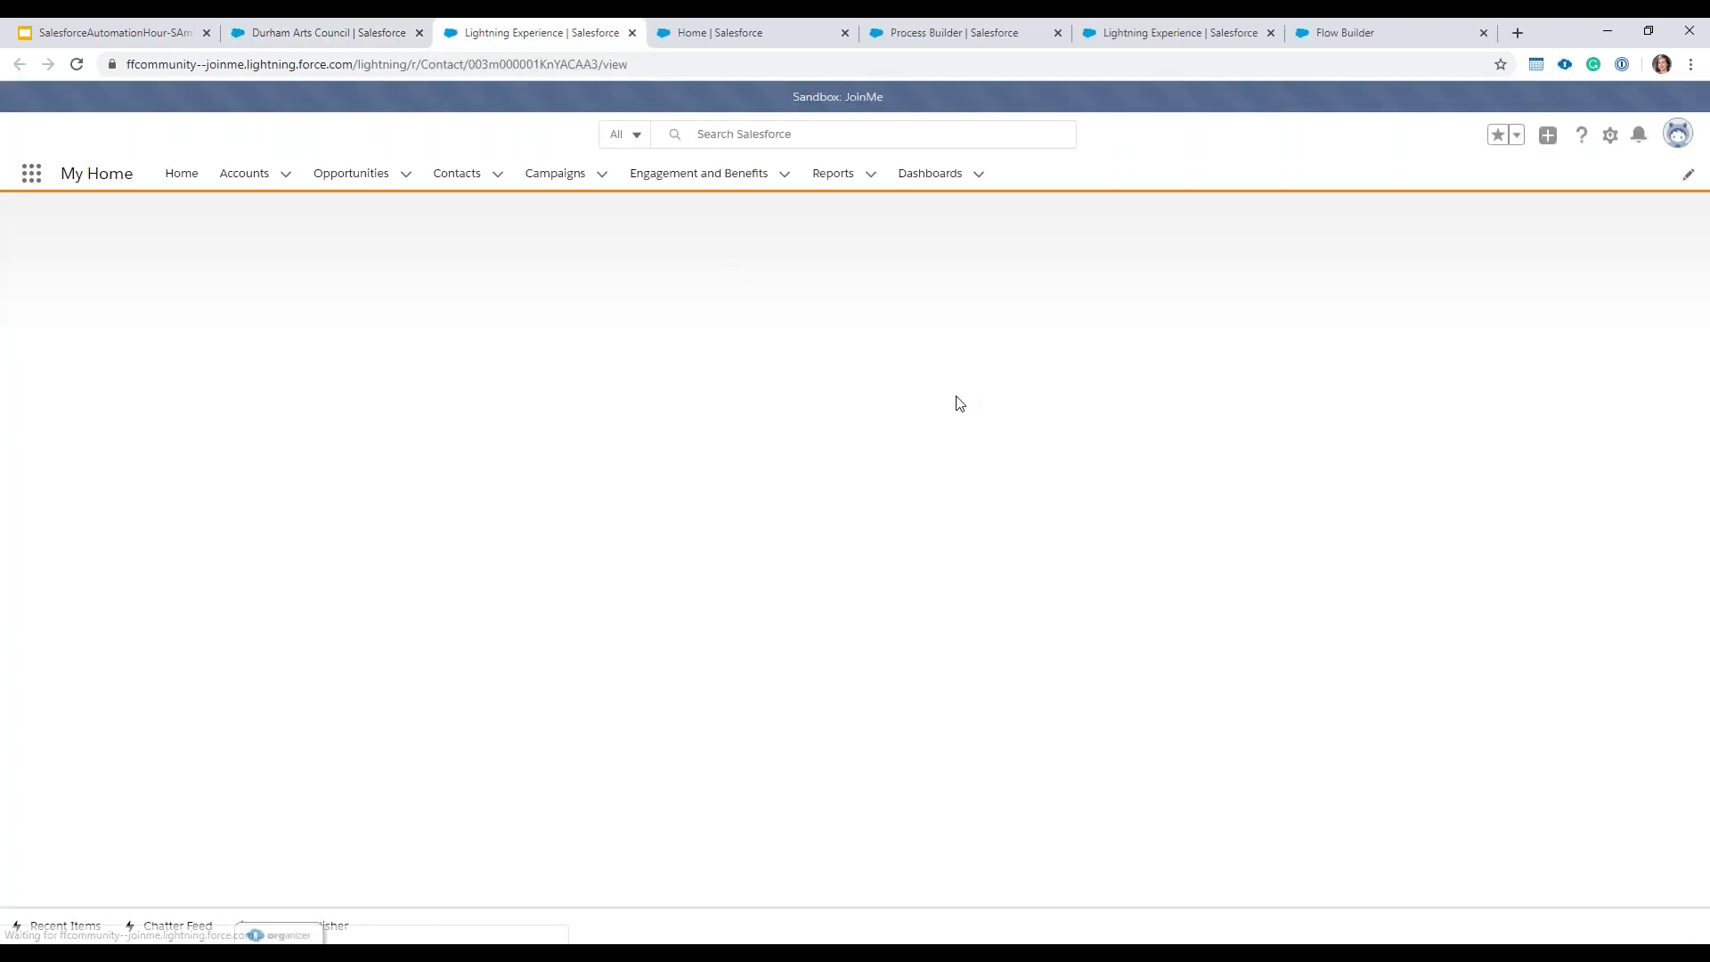
click(1656, 235)
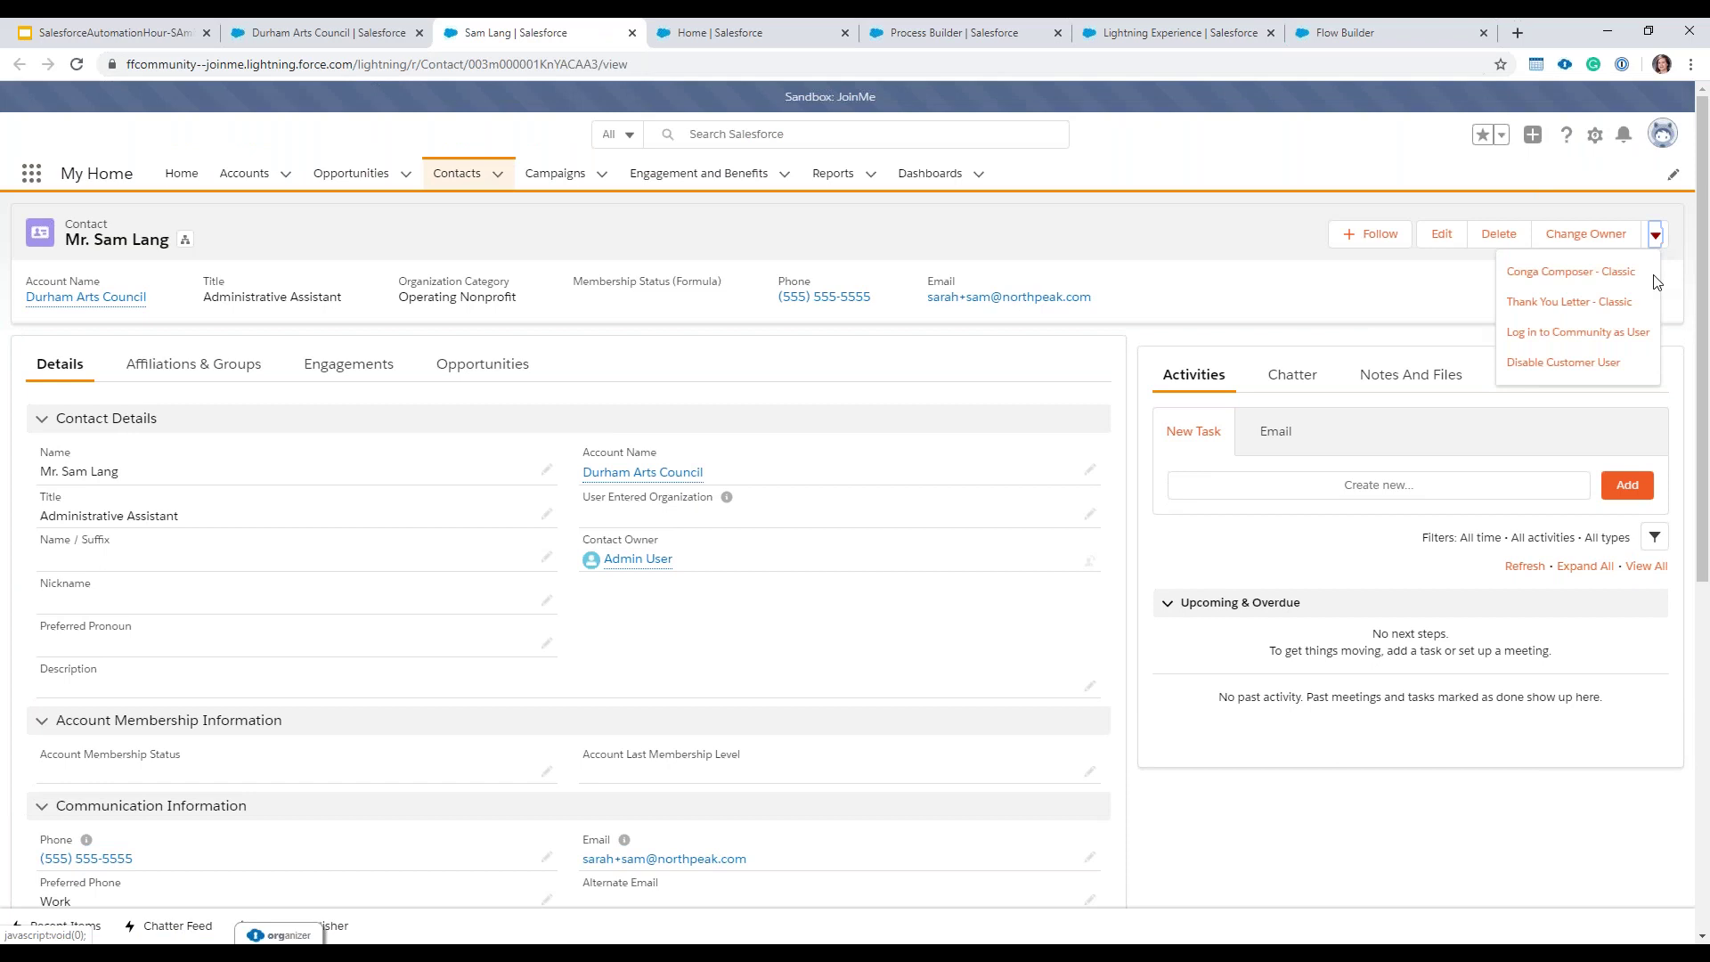
click(1604, 335)
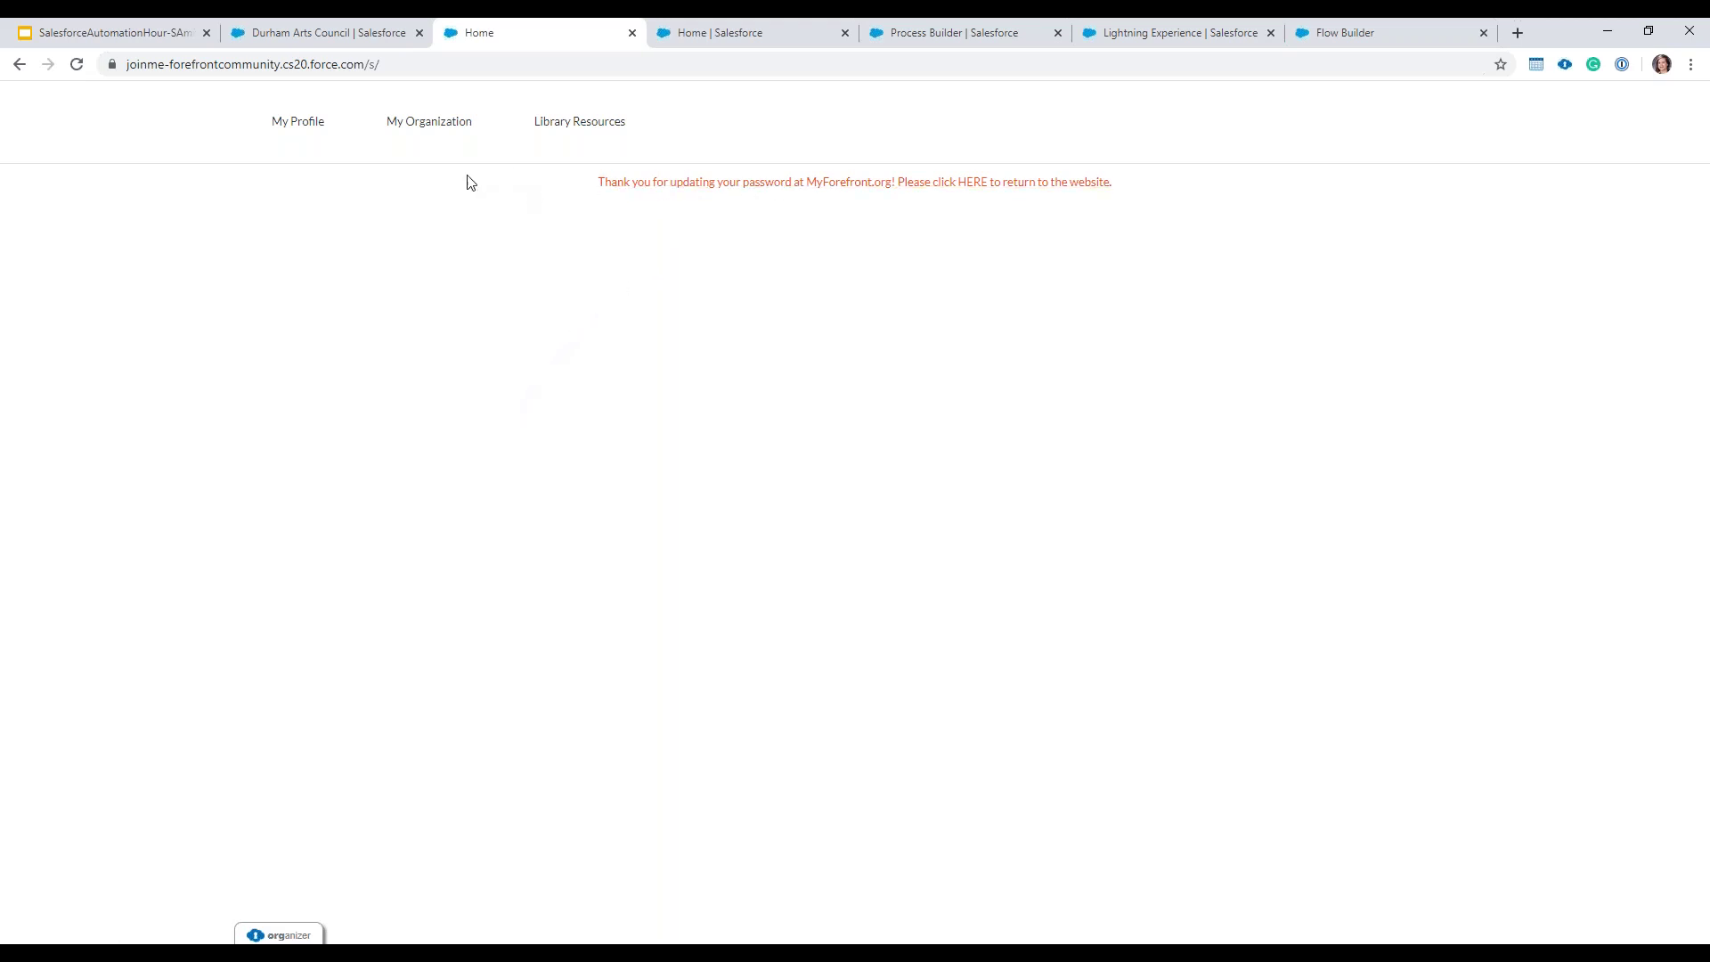
Step: Review the contact's own profile and the organization page in the community, including its editable fields and staff list
click(307, 131)
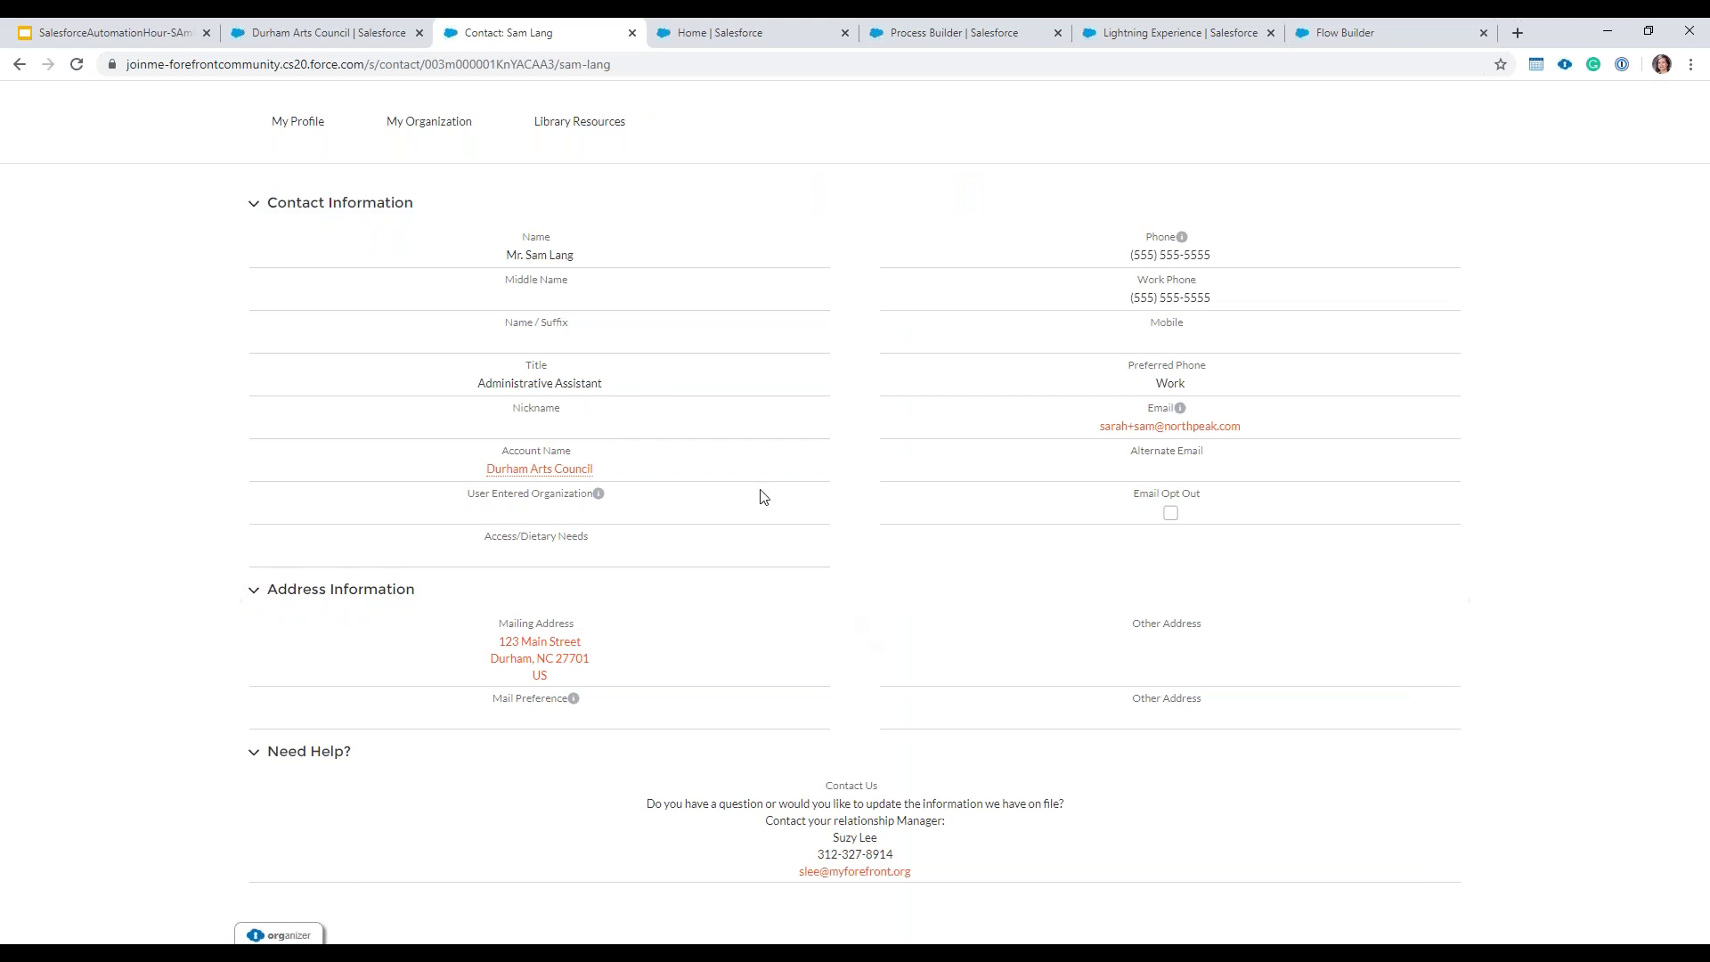
click(418, 122)
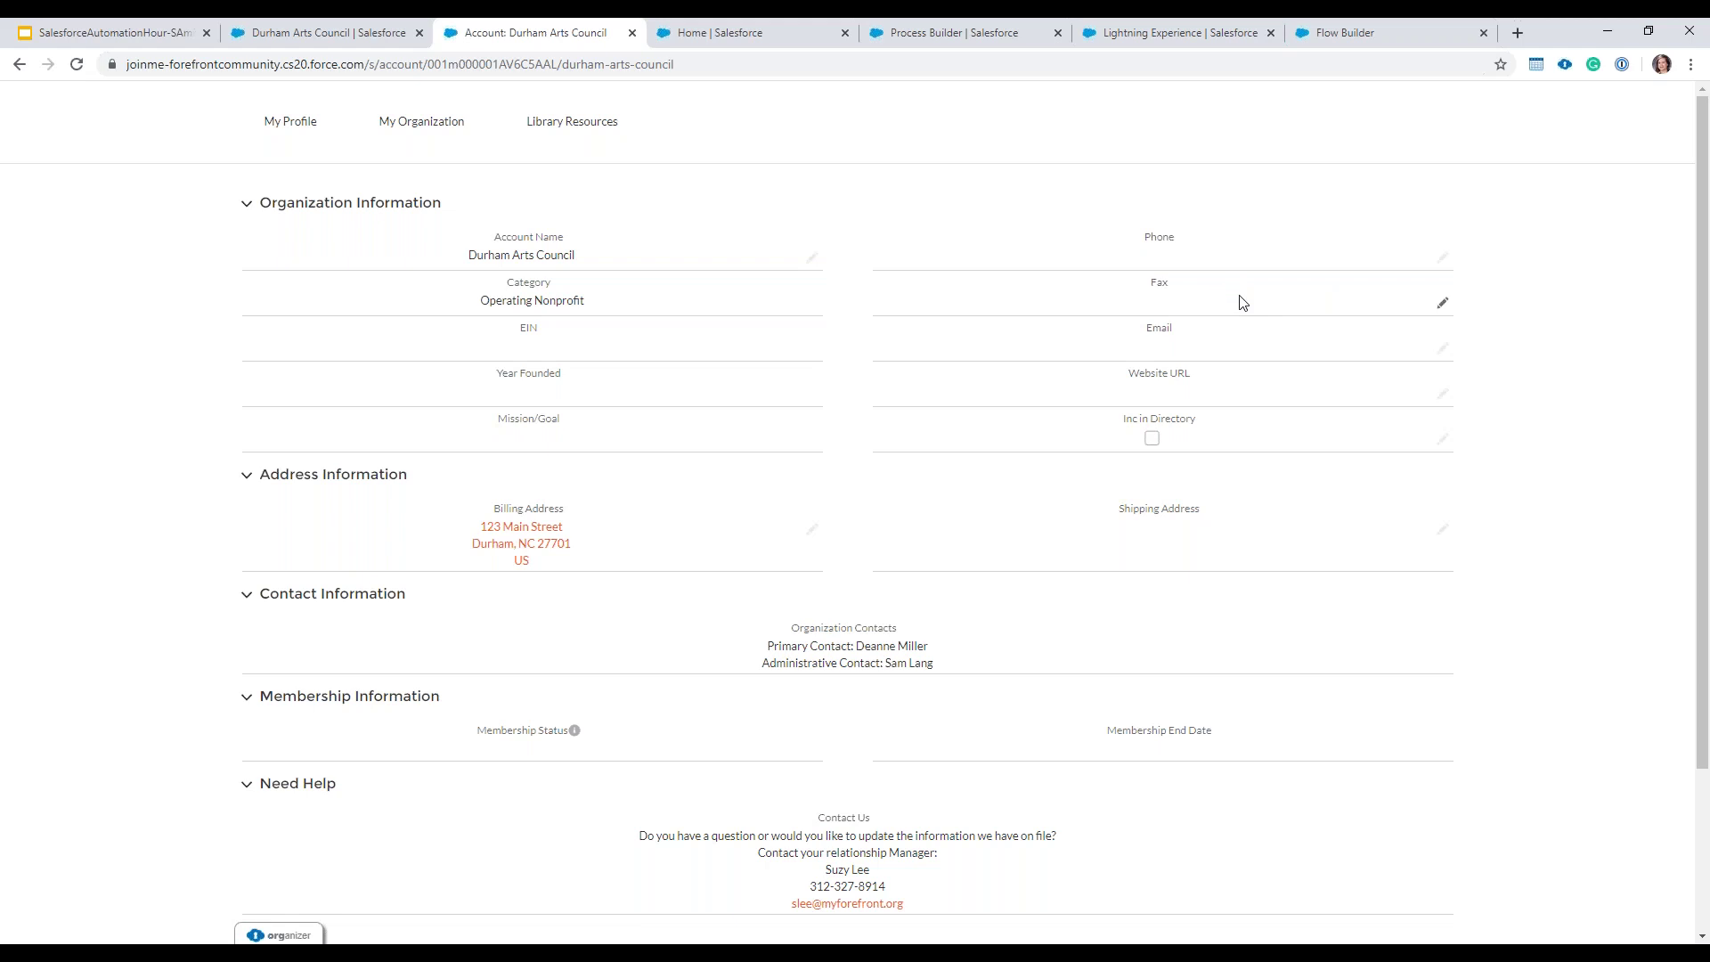
scroll(1243, 374, down, 3)
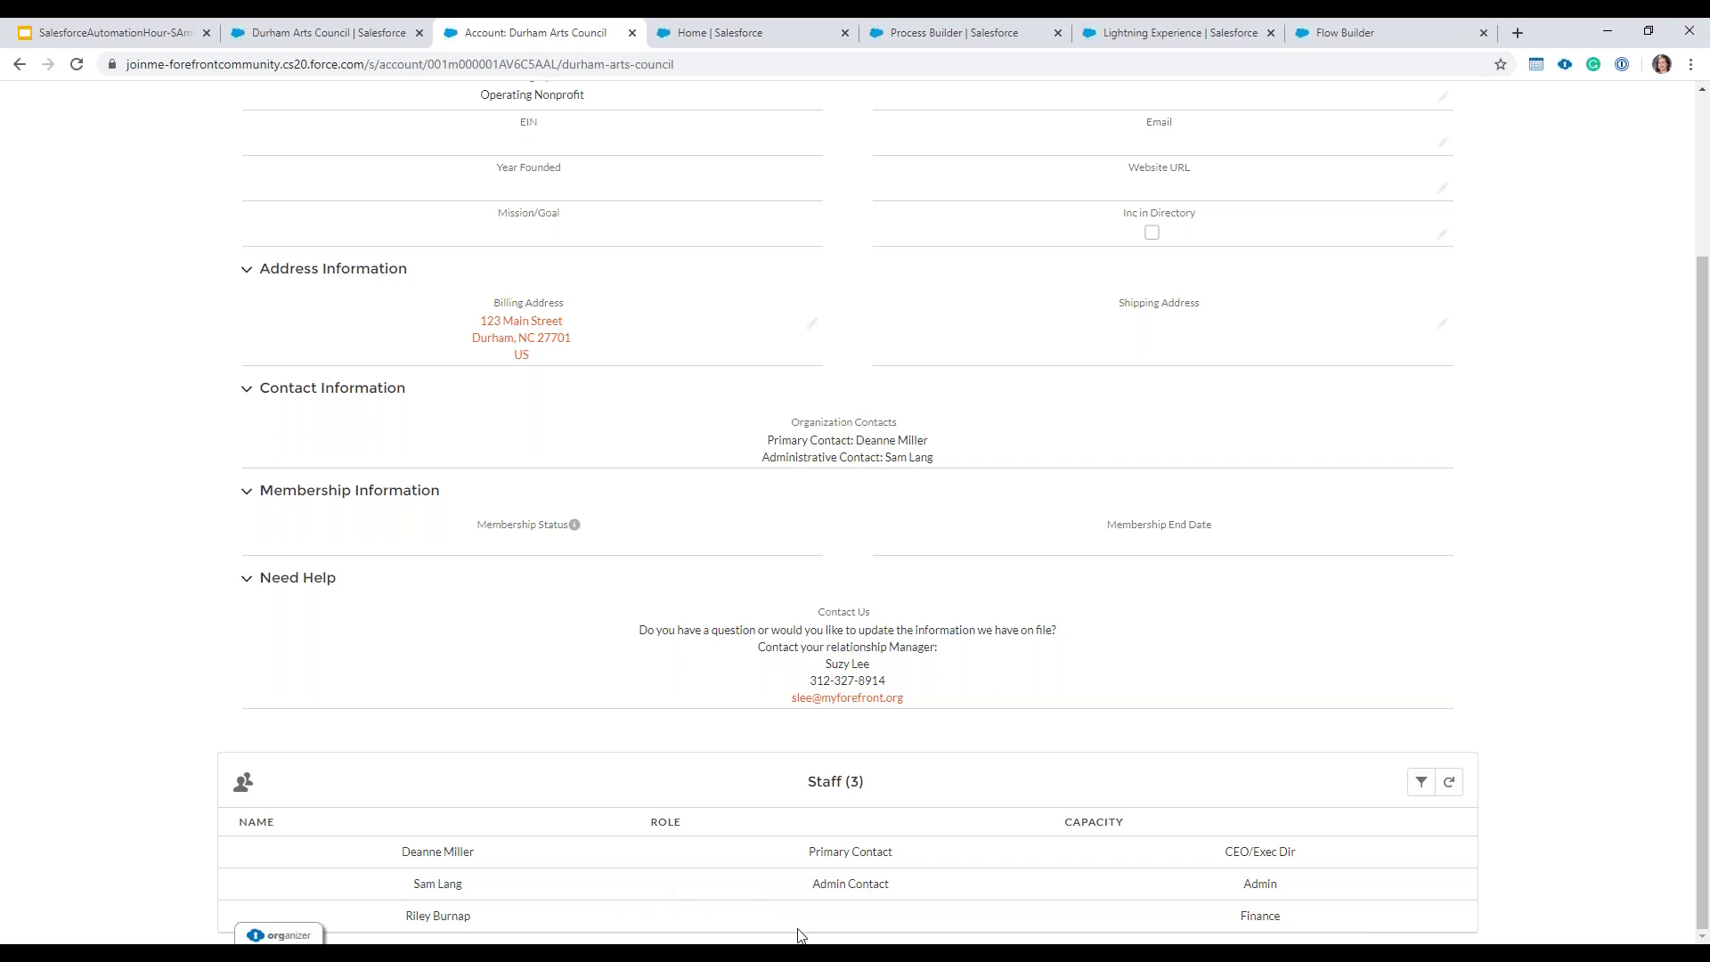
scroll(863, 844, up, 3)
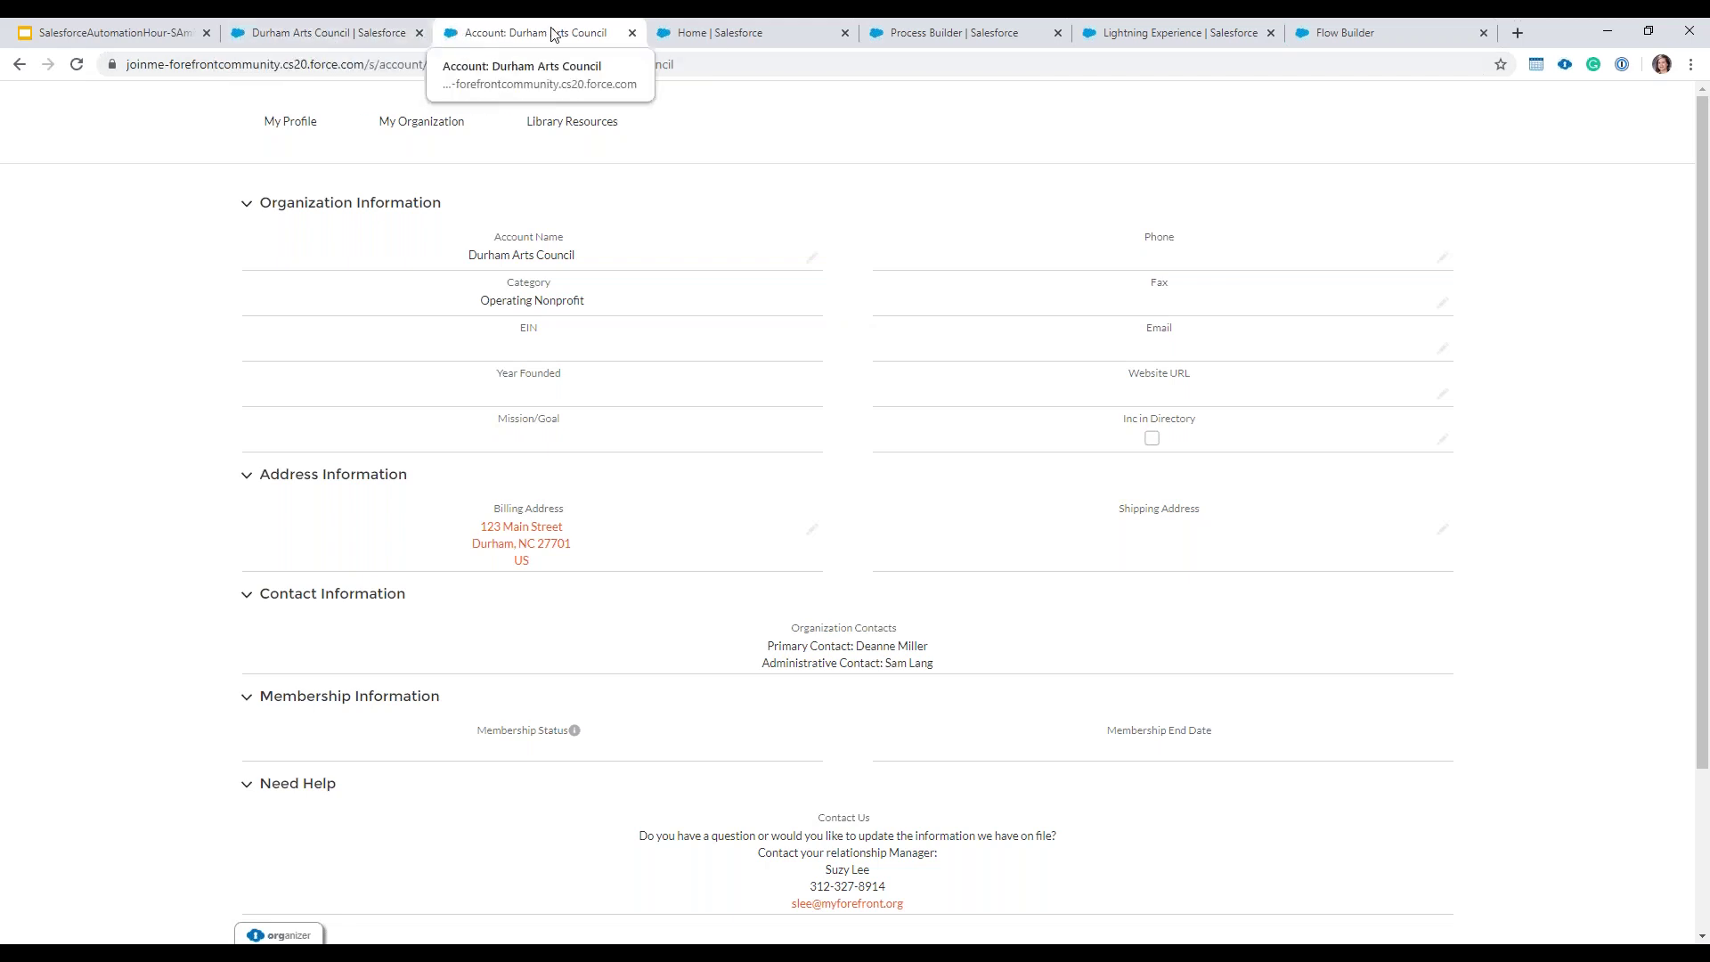
Step: Review the criteria of the Account User Permission Automation process and open the flow action under the primary contact criterion
click(932, 29)
scroll(413, 495, up, 1)
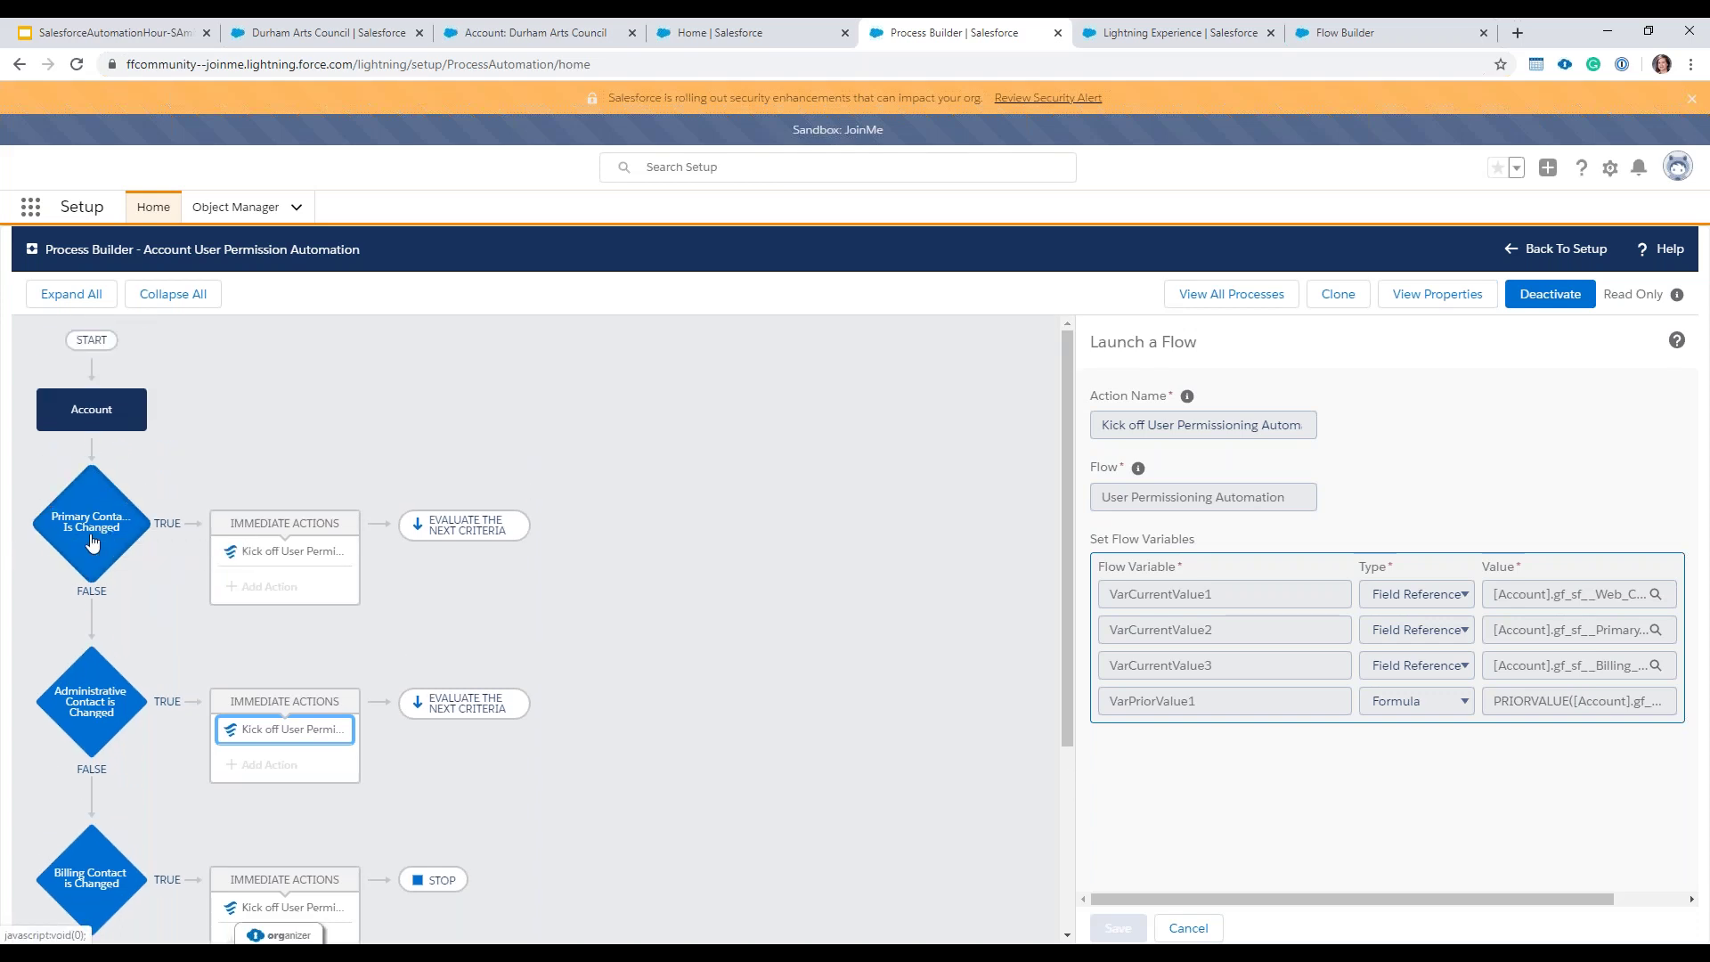
scroll(96, 542, down, 1)
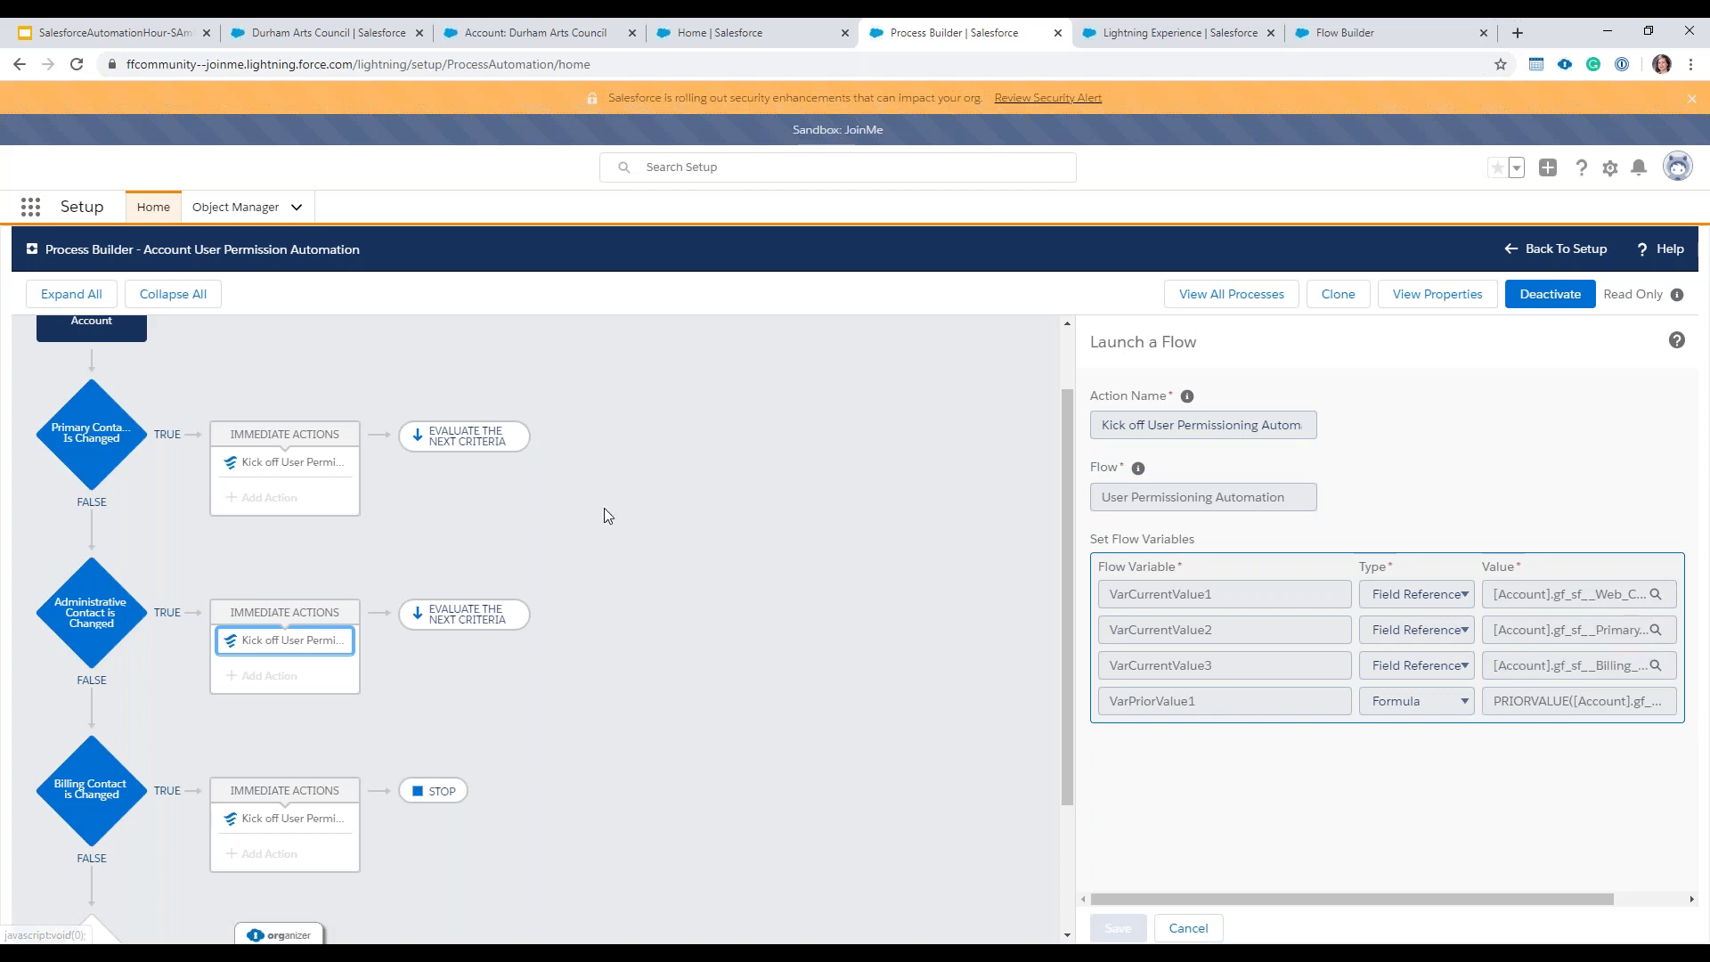
click(256, 463)
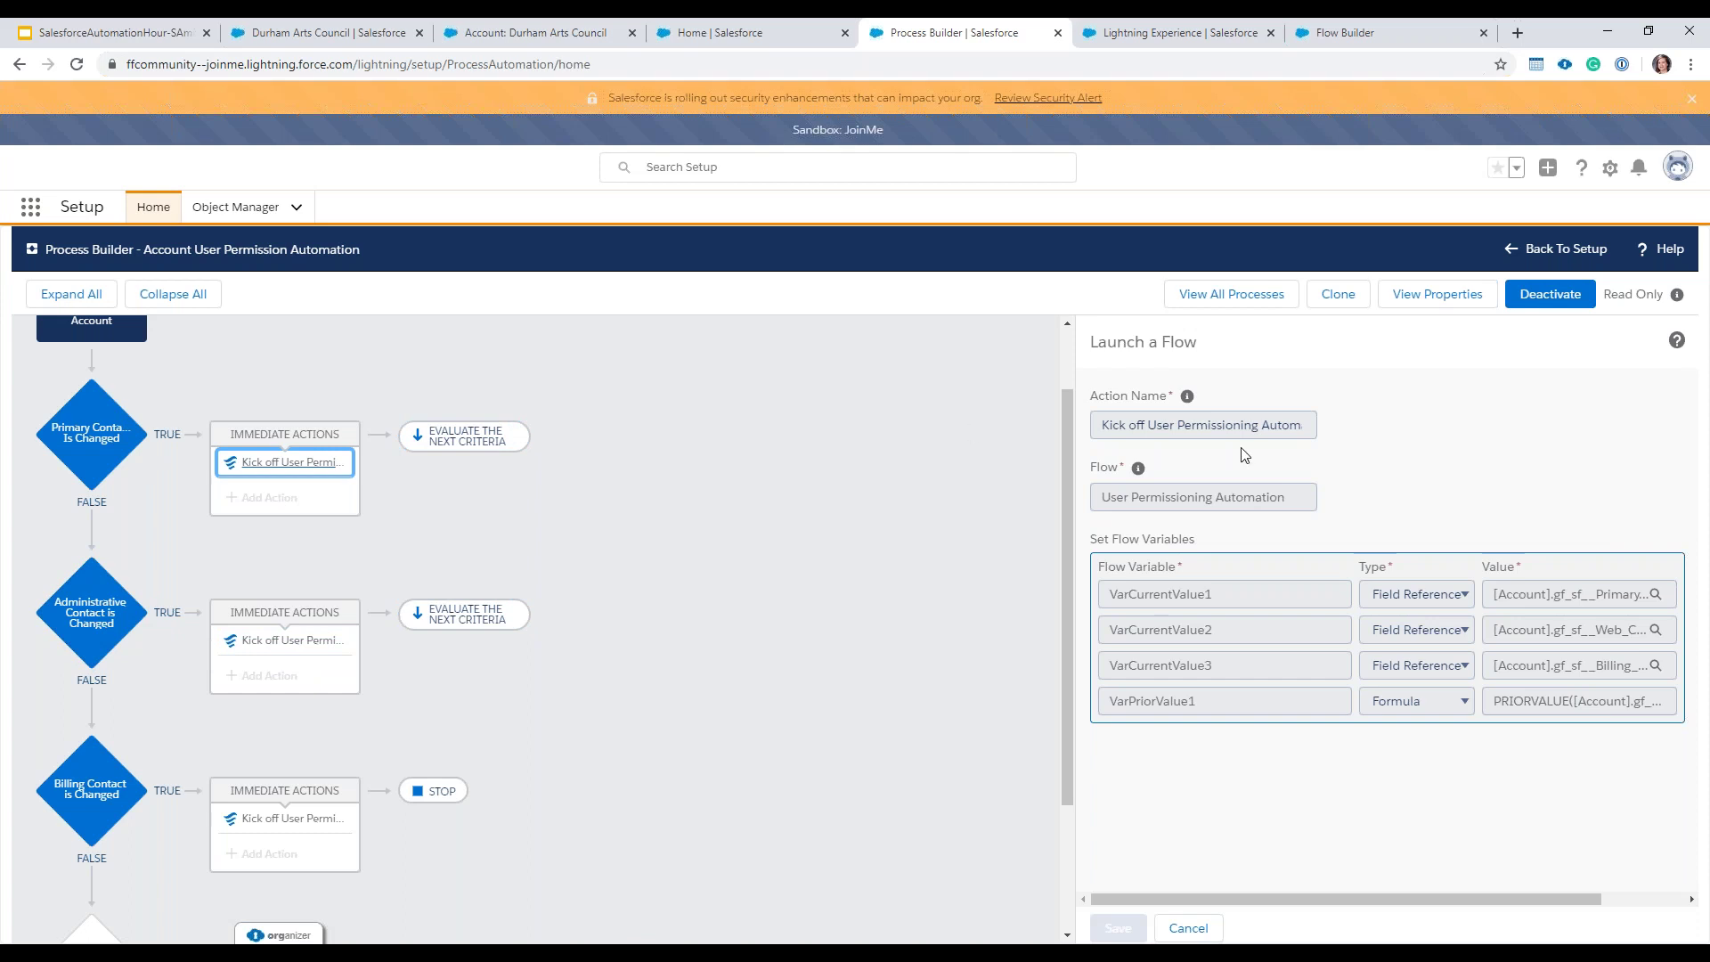
Step: Try to open version 3 of the User Permissioning Automation flow from its list of versions
click(1132, 33)
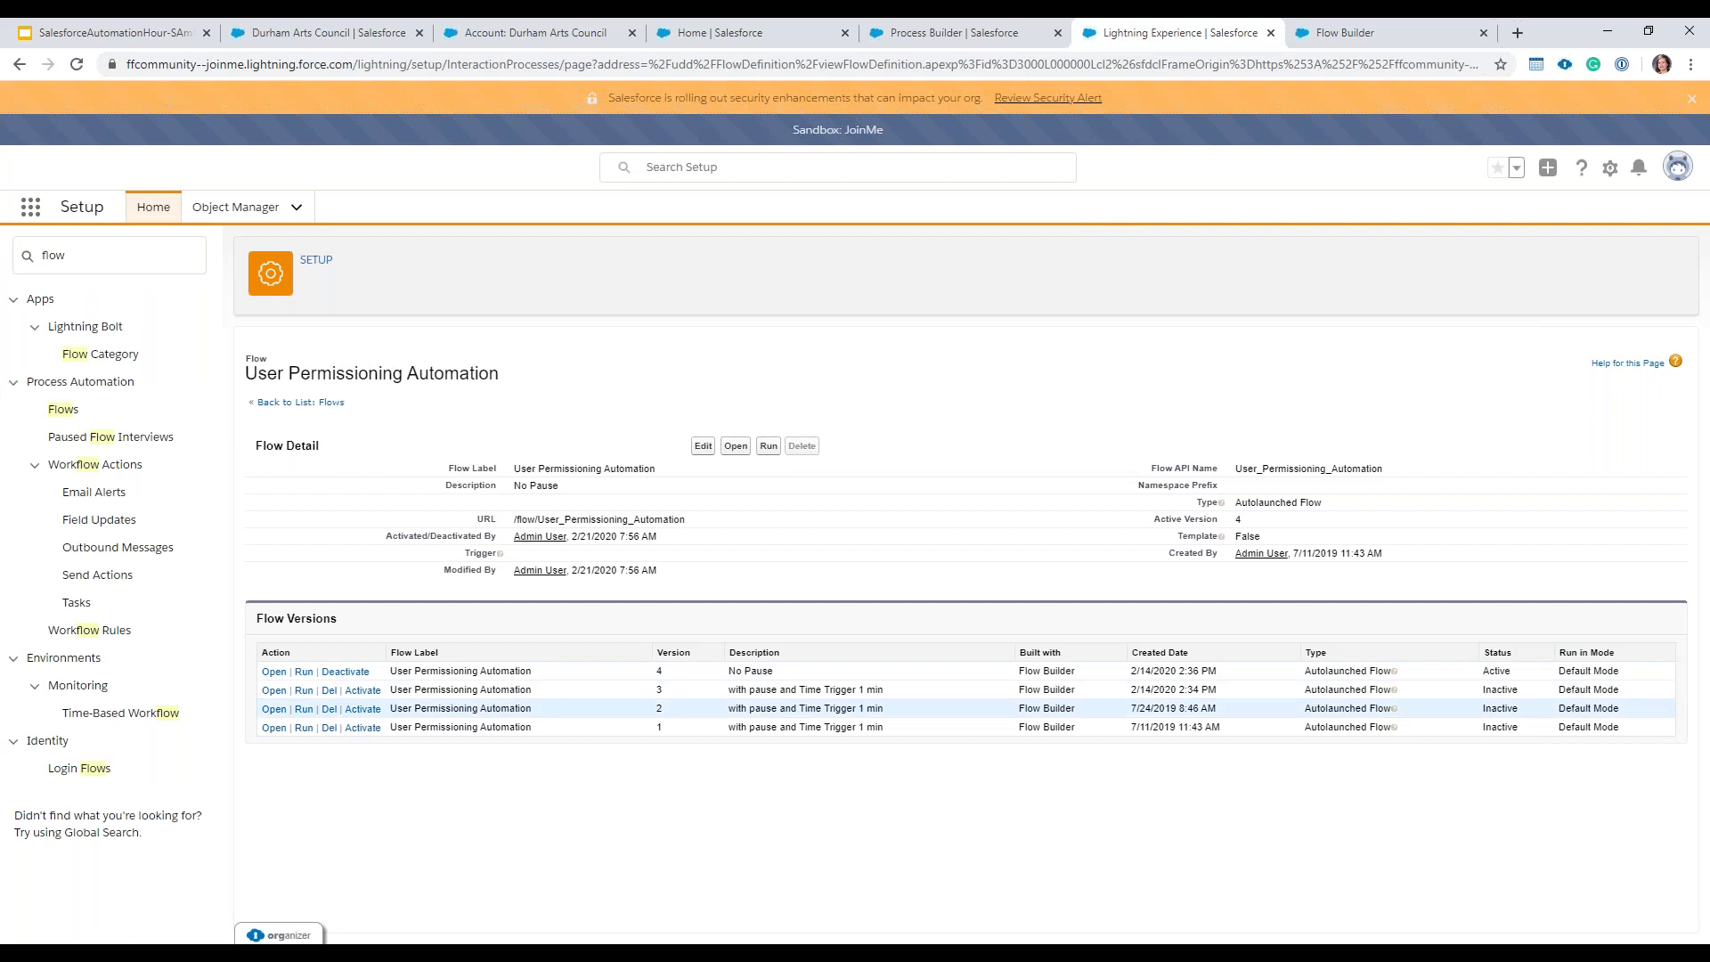
click(266, 692)
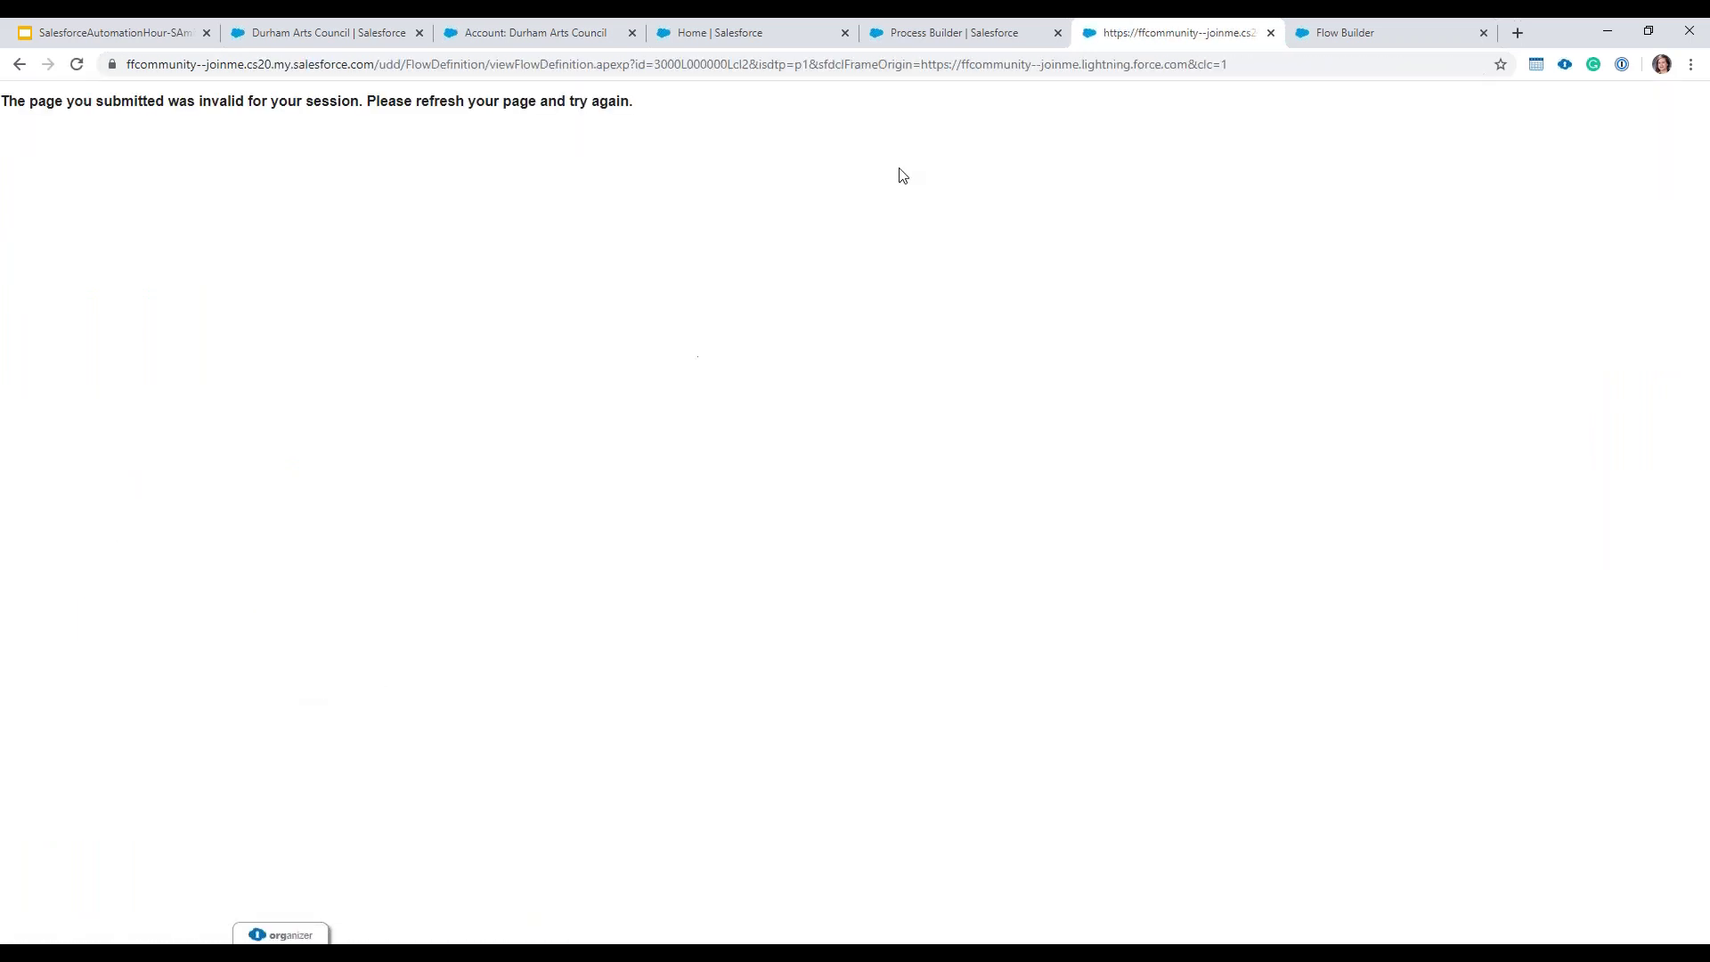
click(1271, 33)
Step: Switch to the User Permissioning Automation flow in Flow Builder and reload it
click(940, 33)
click(1120, 32)
click(77, 64)
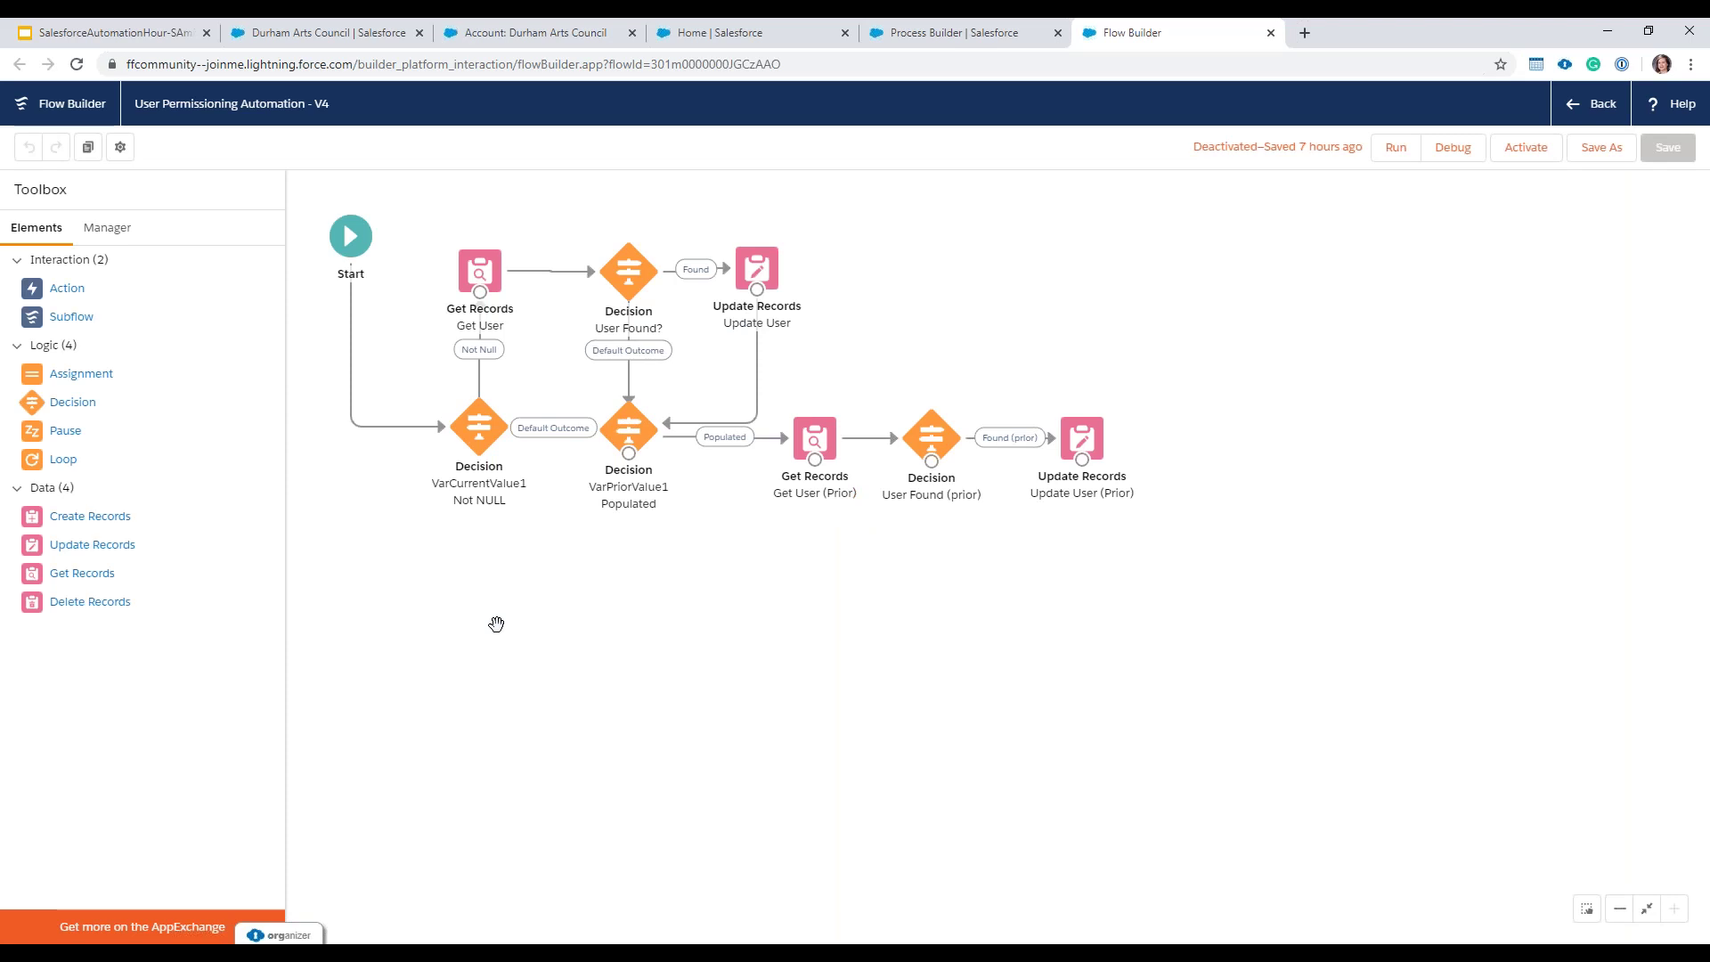
Step: Inspect the outcome condition of the VarCurrentValue1 Not NULL decision, then close it without changes
click(480, 443)
double_click(479, 441)
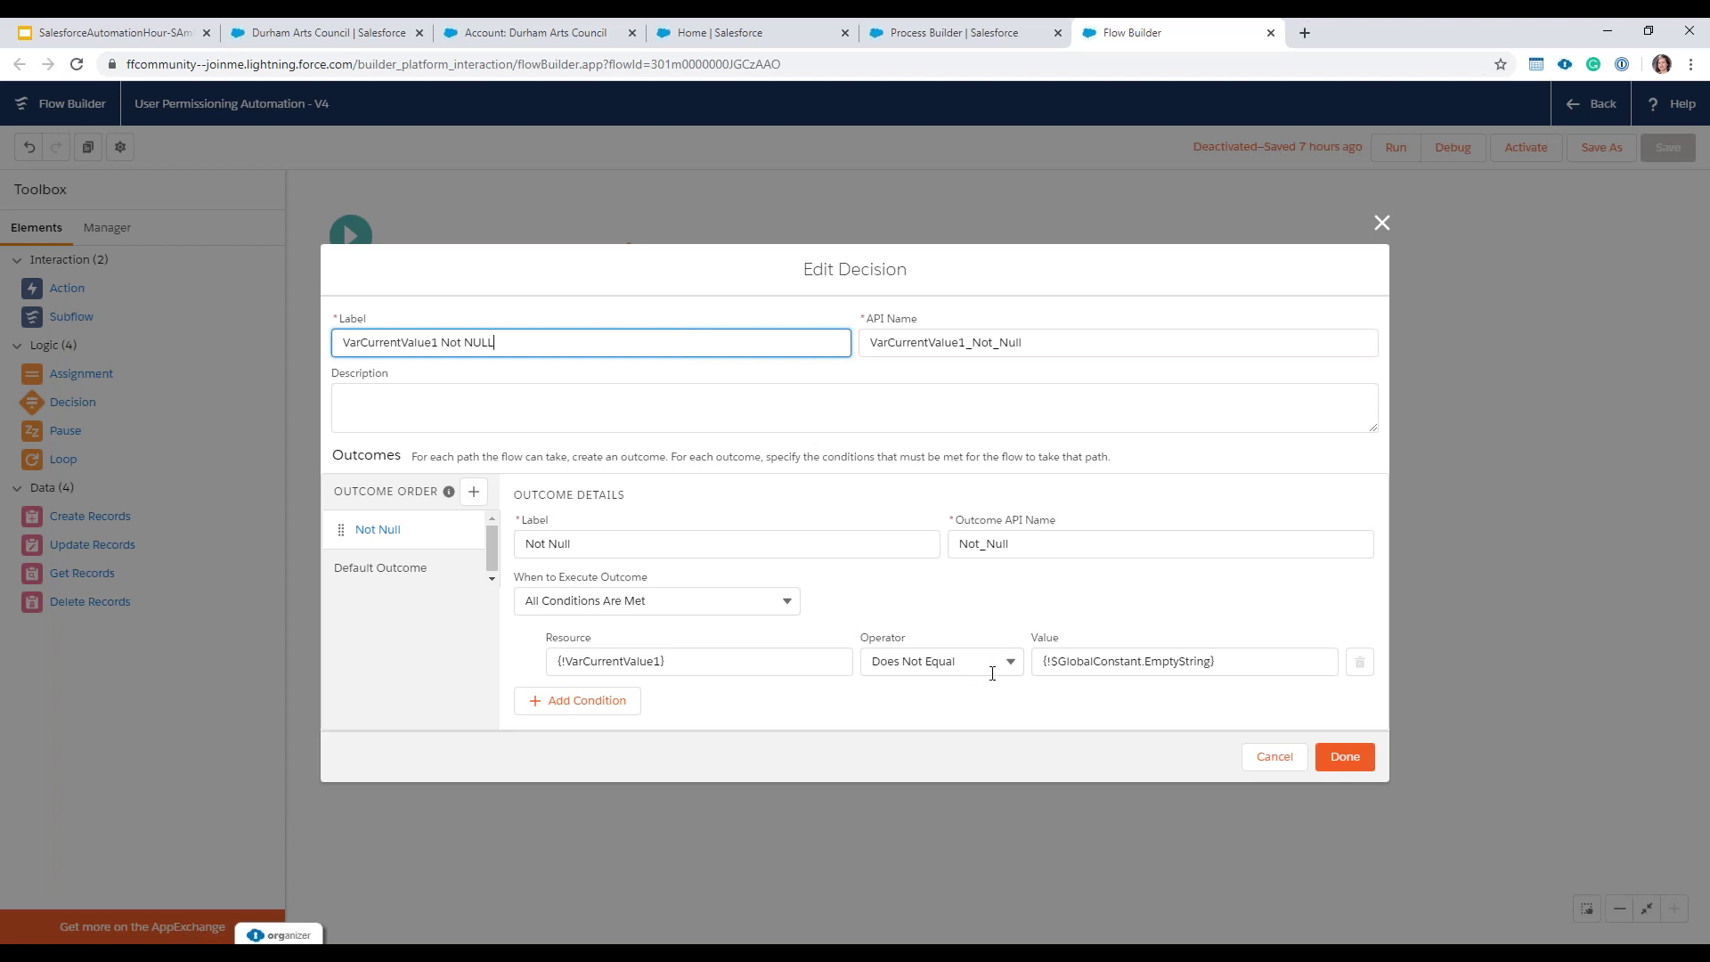
click(1382, 224)
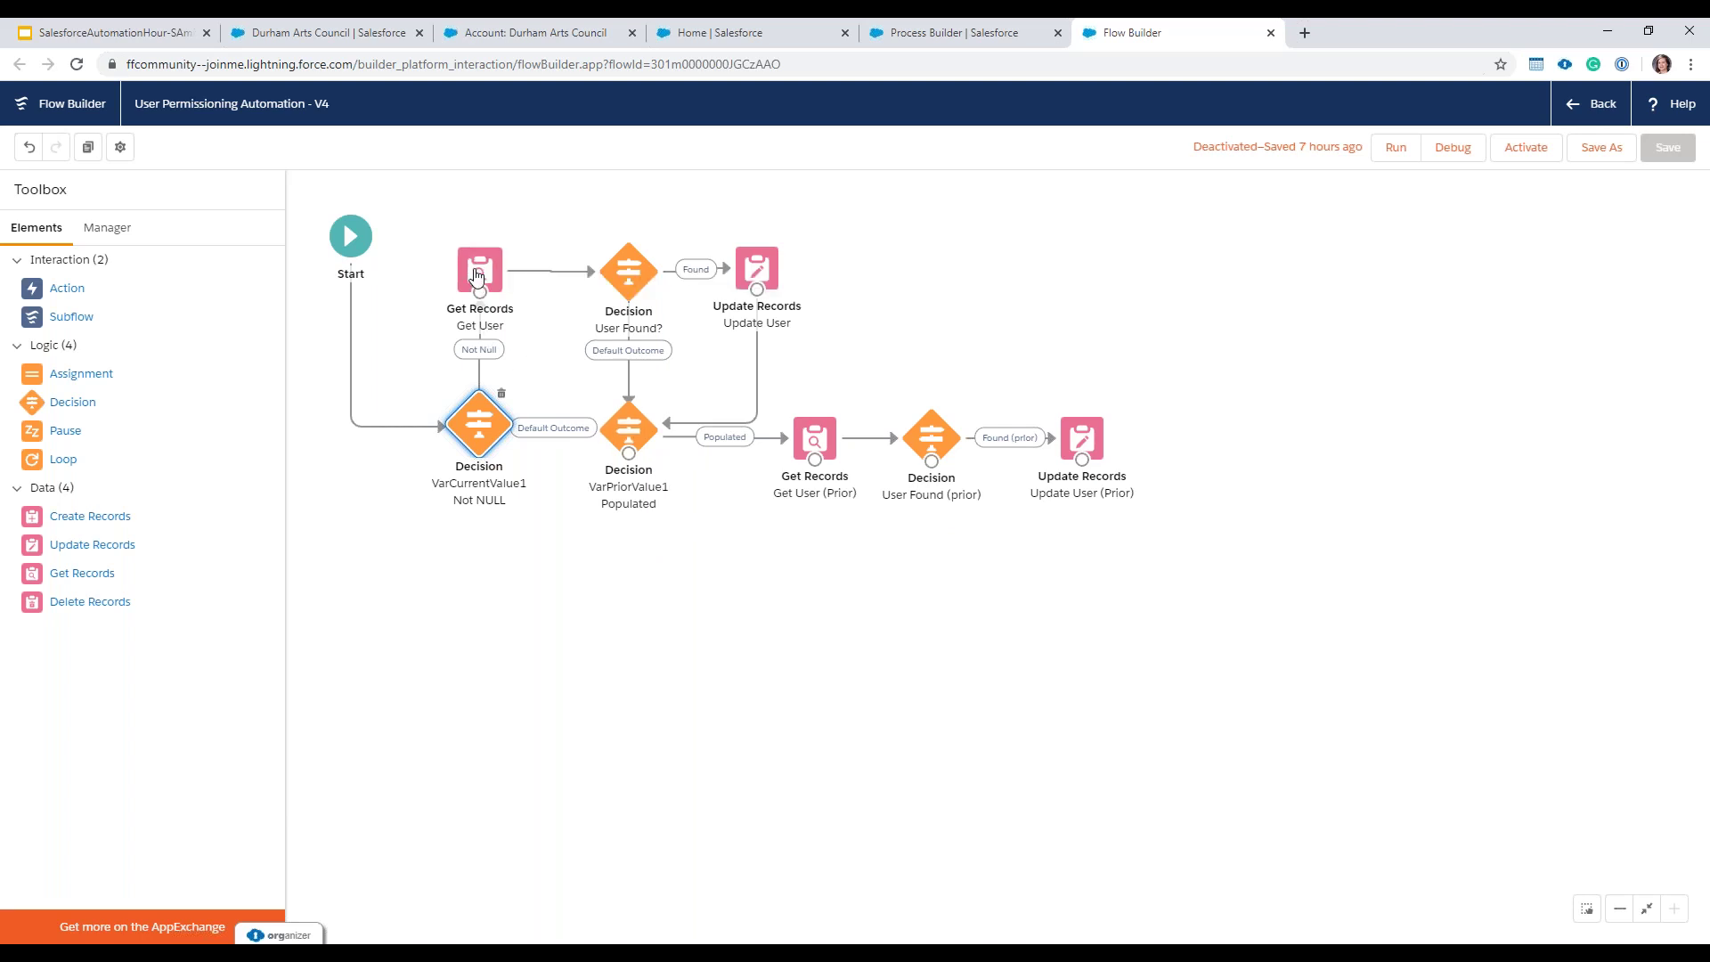
Step: Inspect the Get User element's filter and the variable that stores the user Id, closing it without changes
double_click(477, 276)
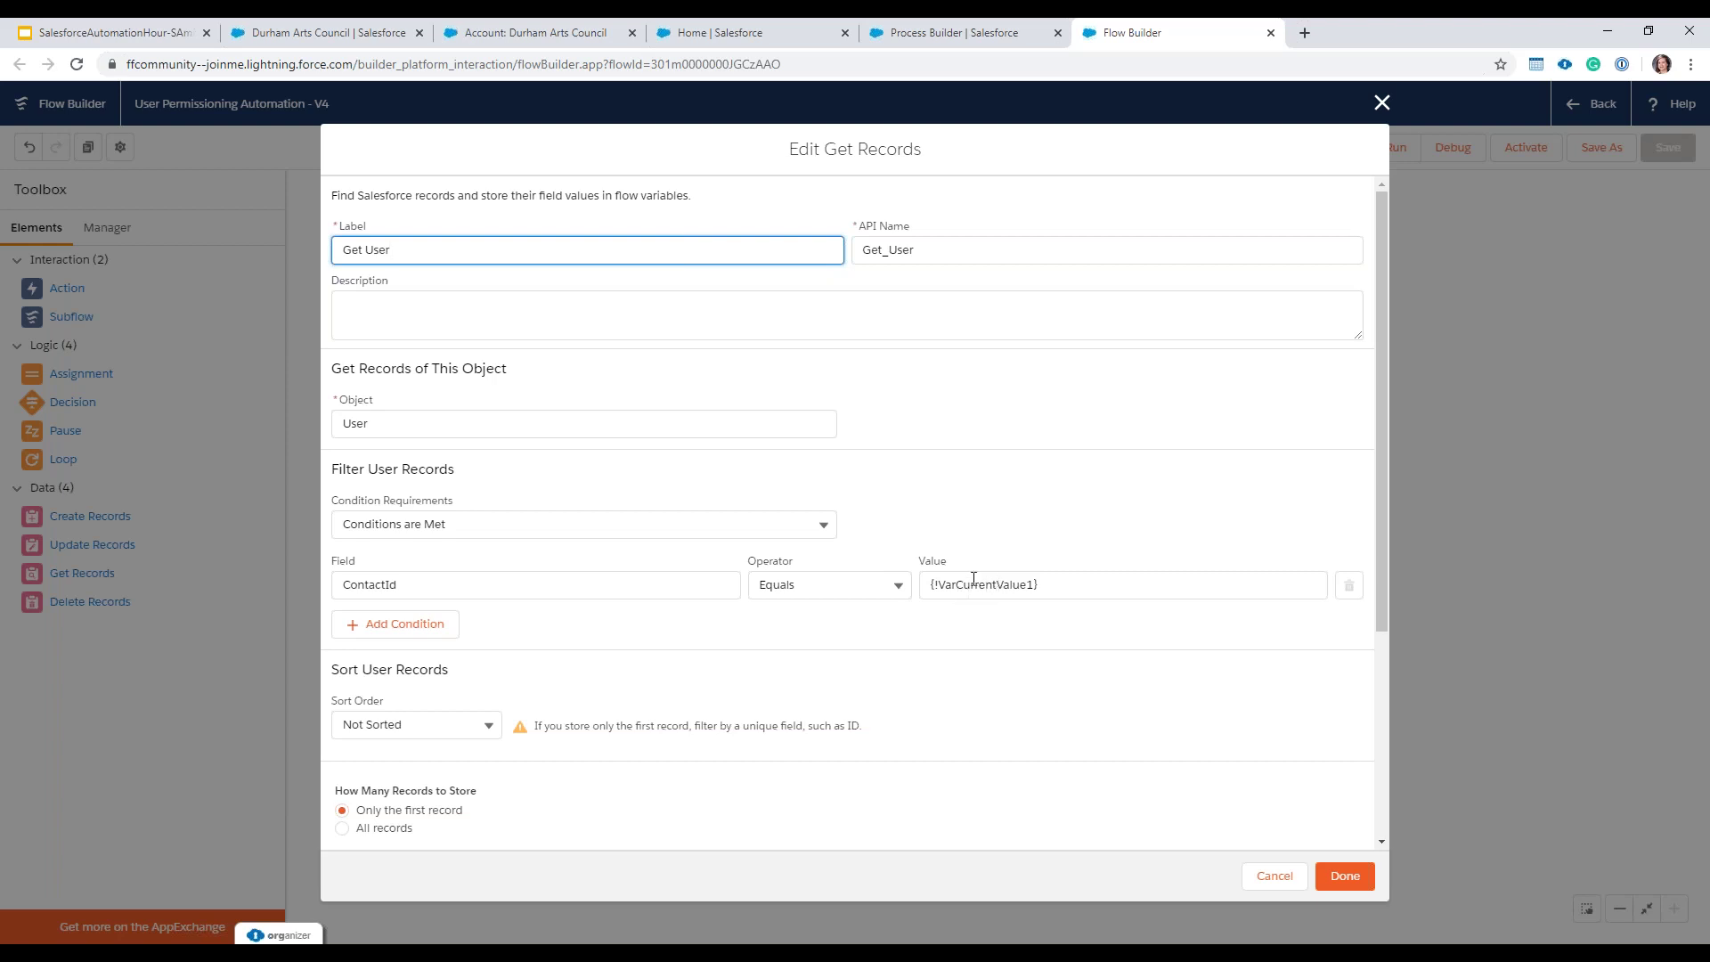
scroll(971, 588, down, 3)
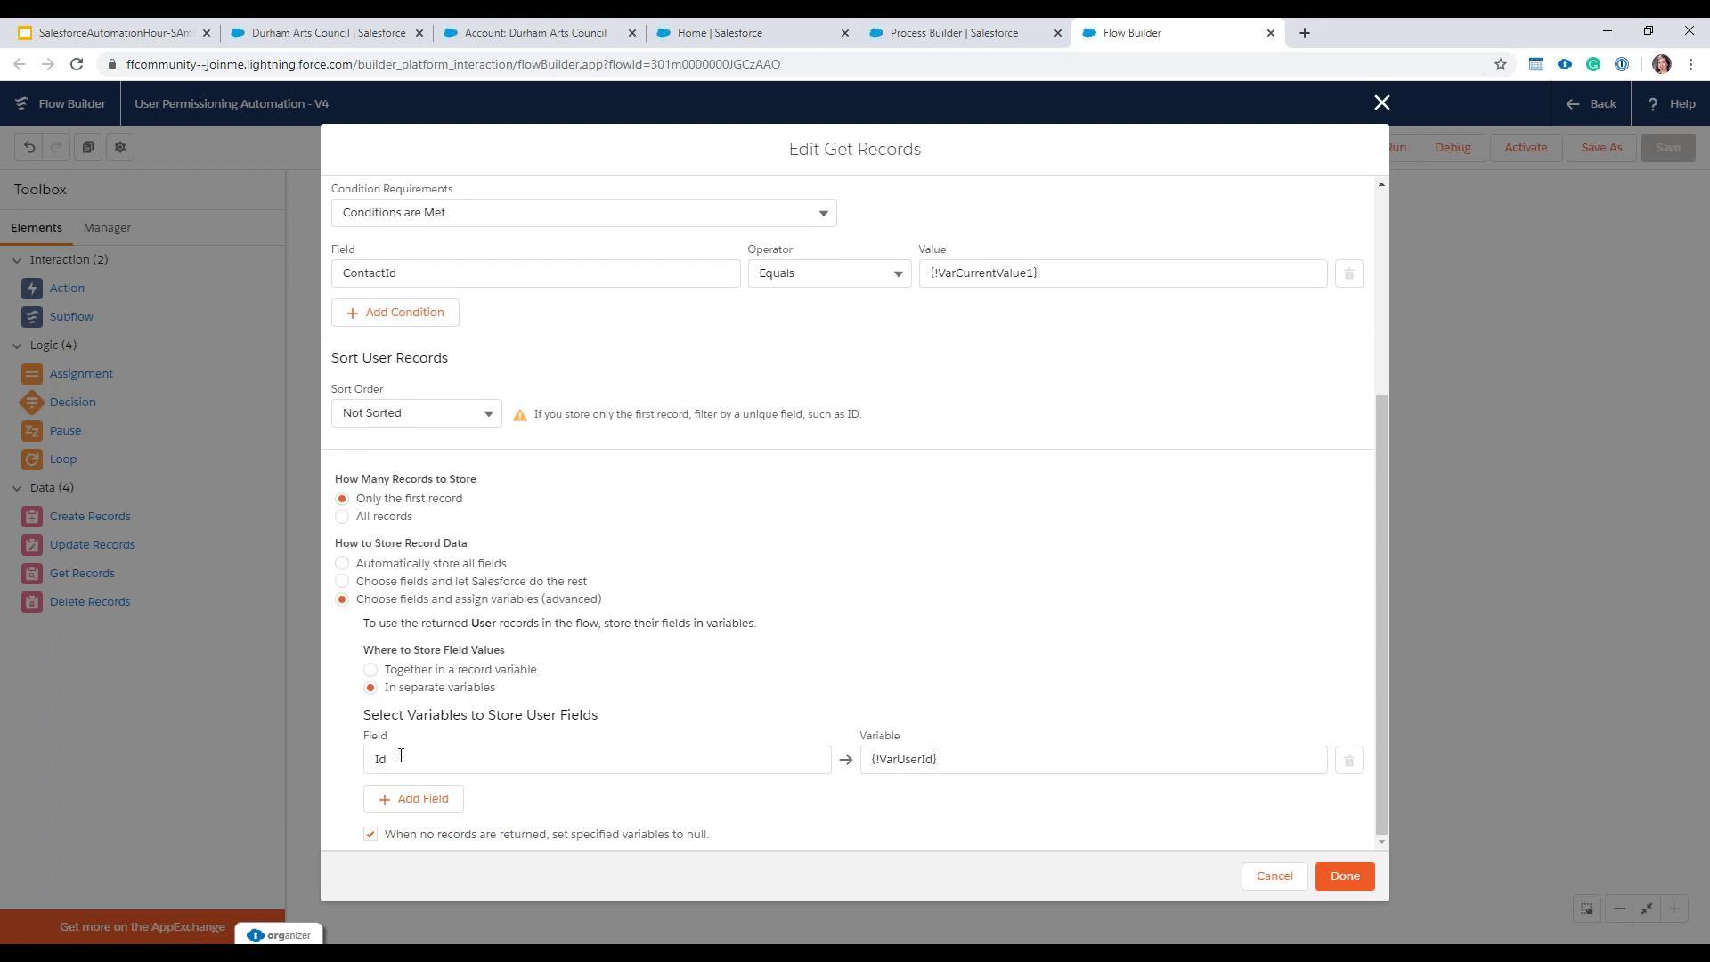
drag(937, 762, 873, 765)
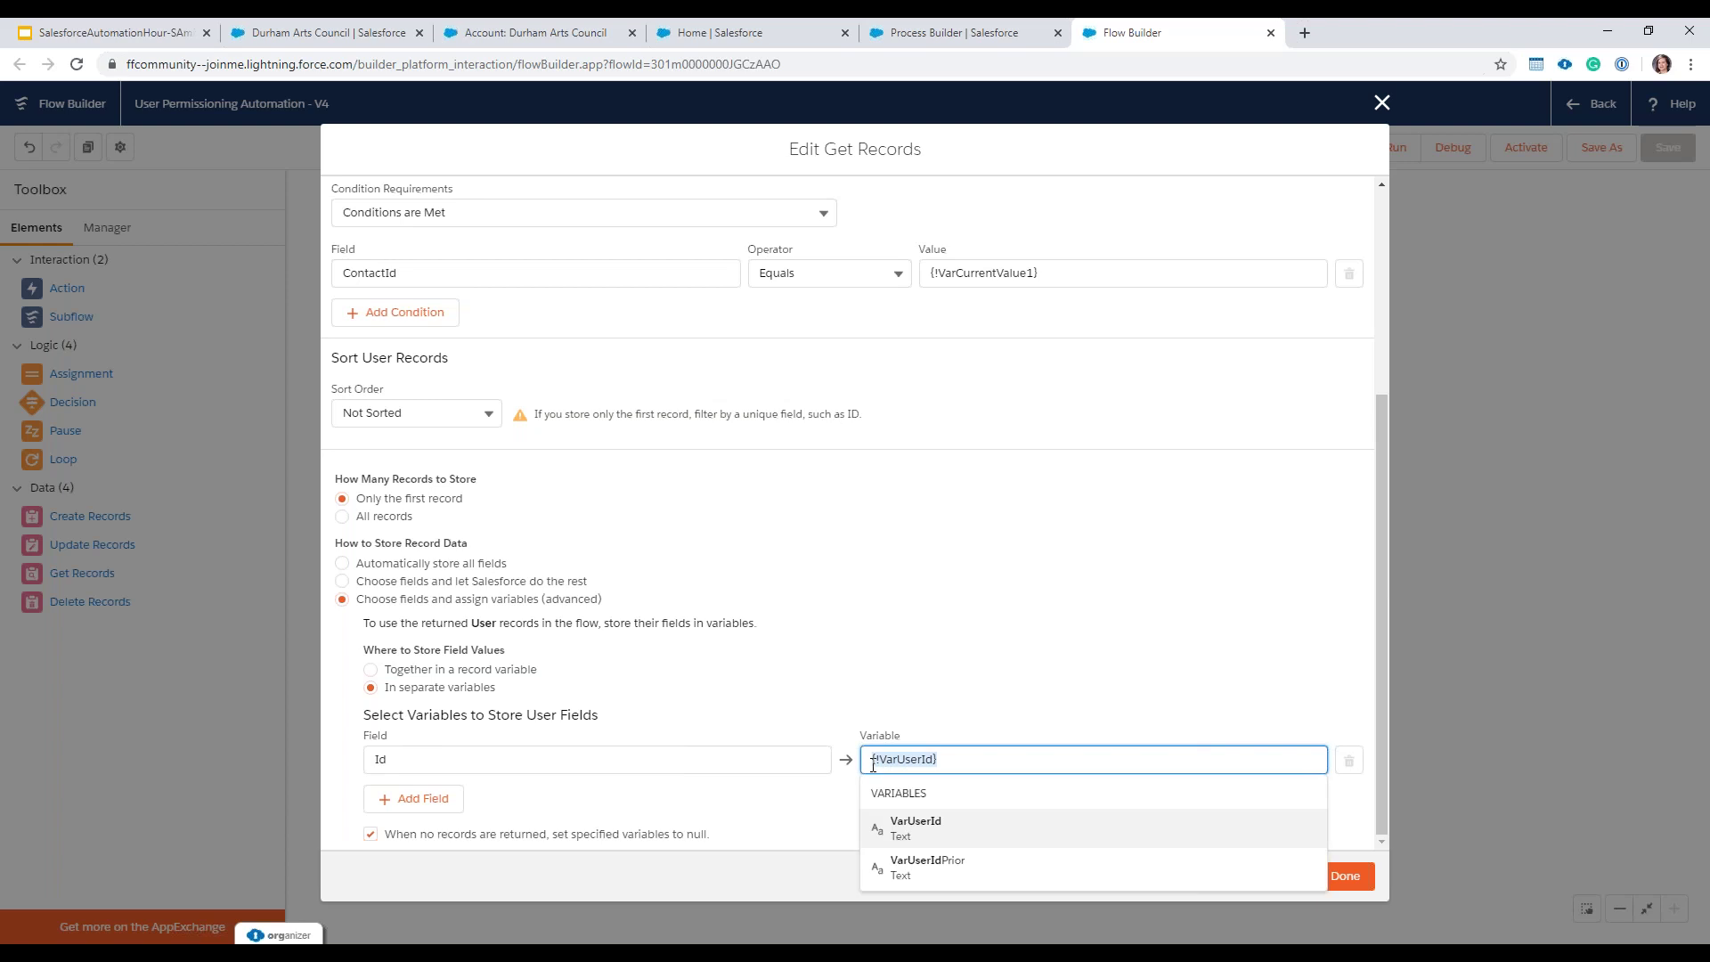
click(803, 816)
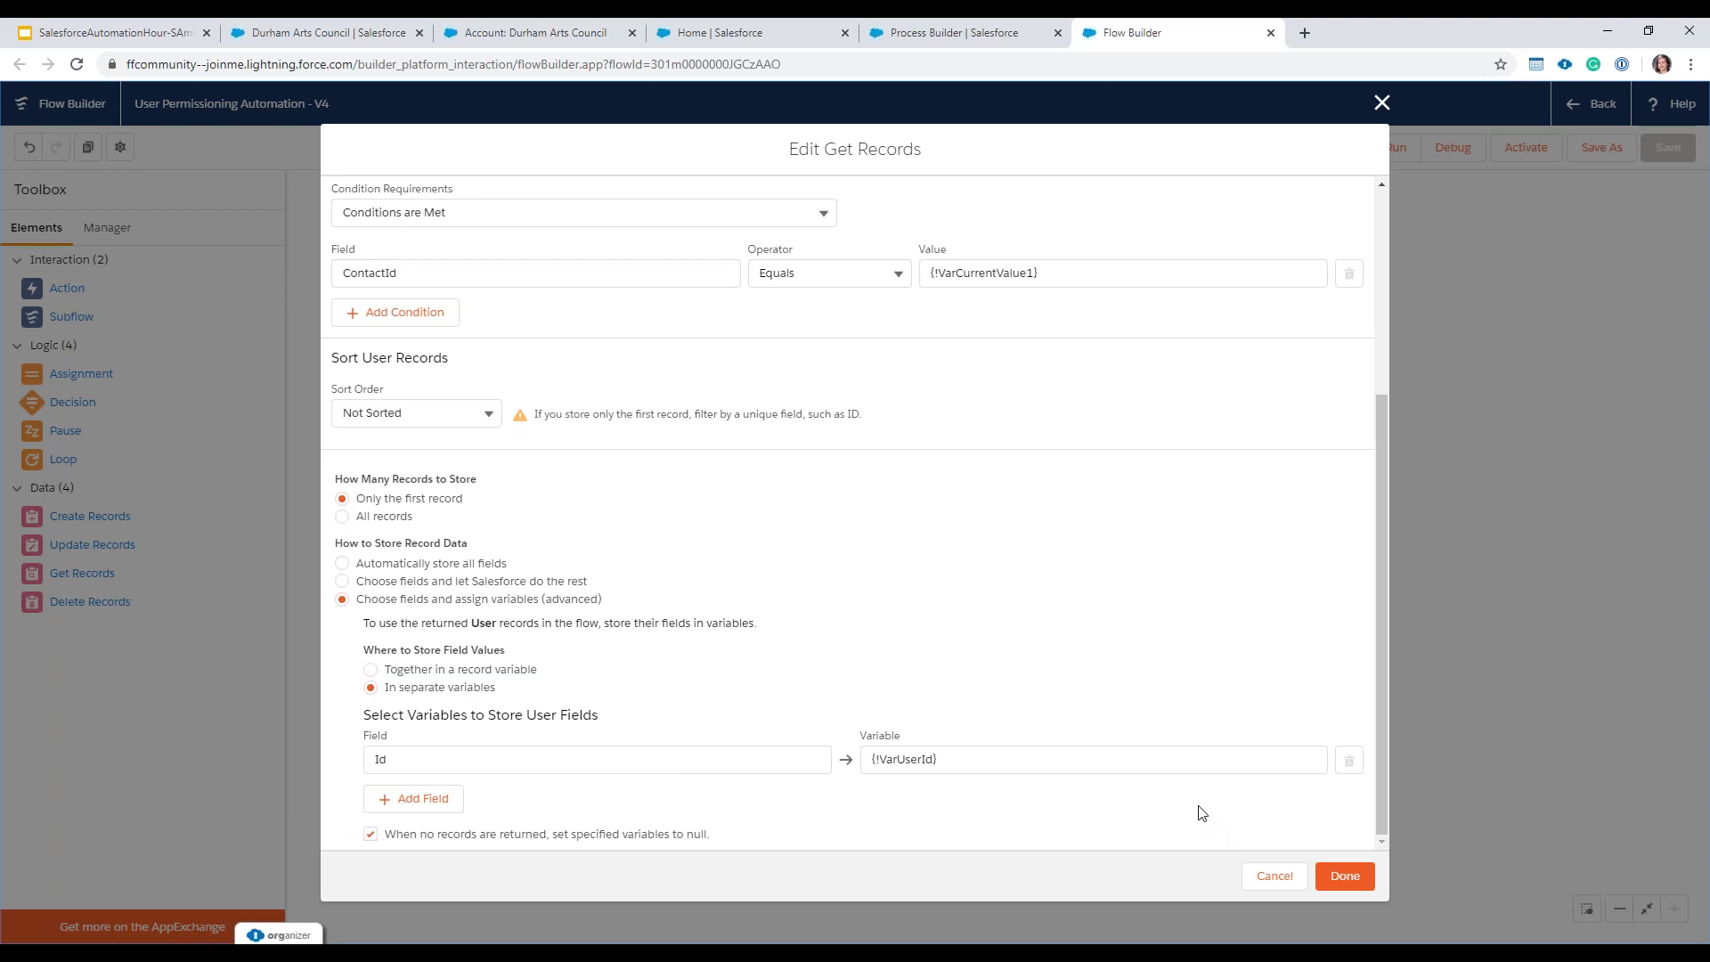
click(1382, 103)
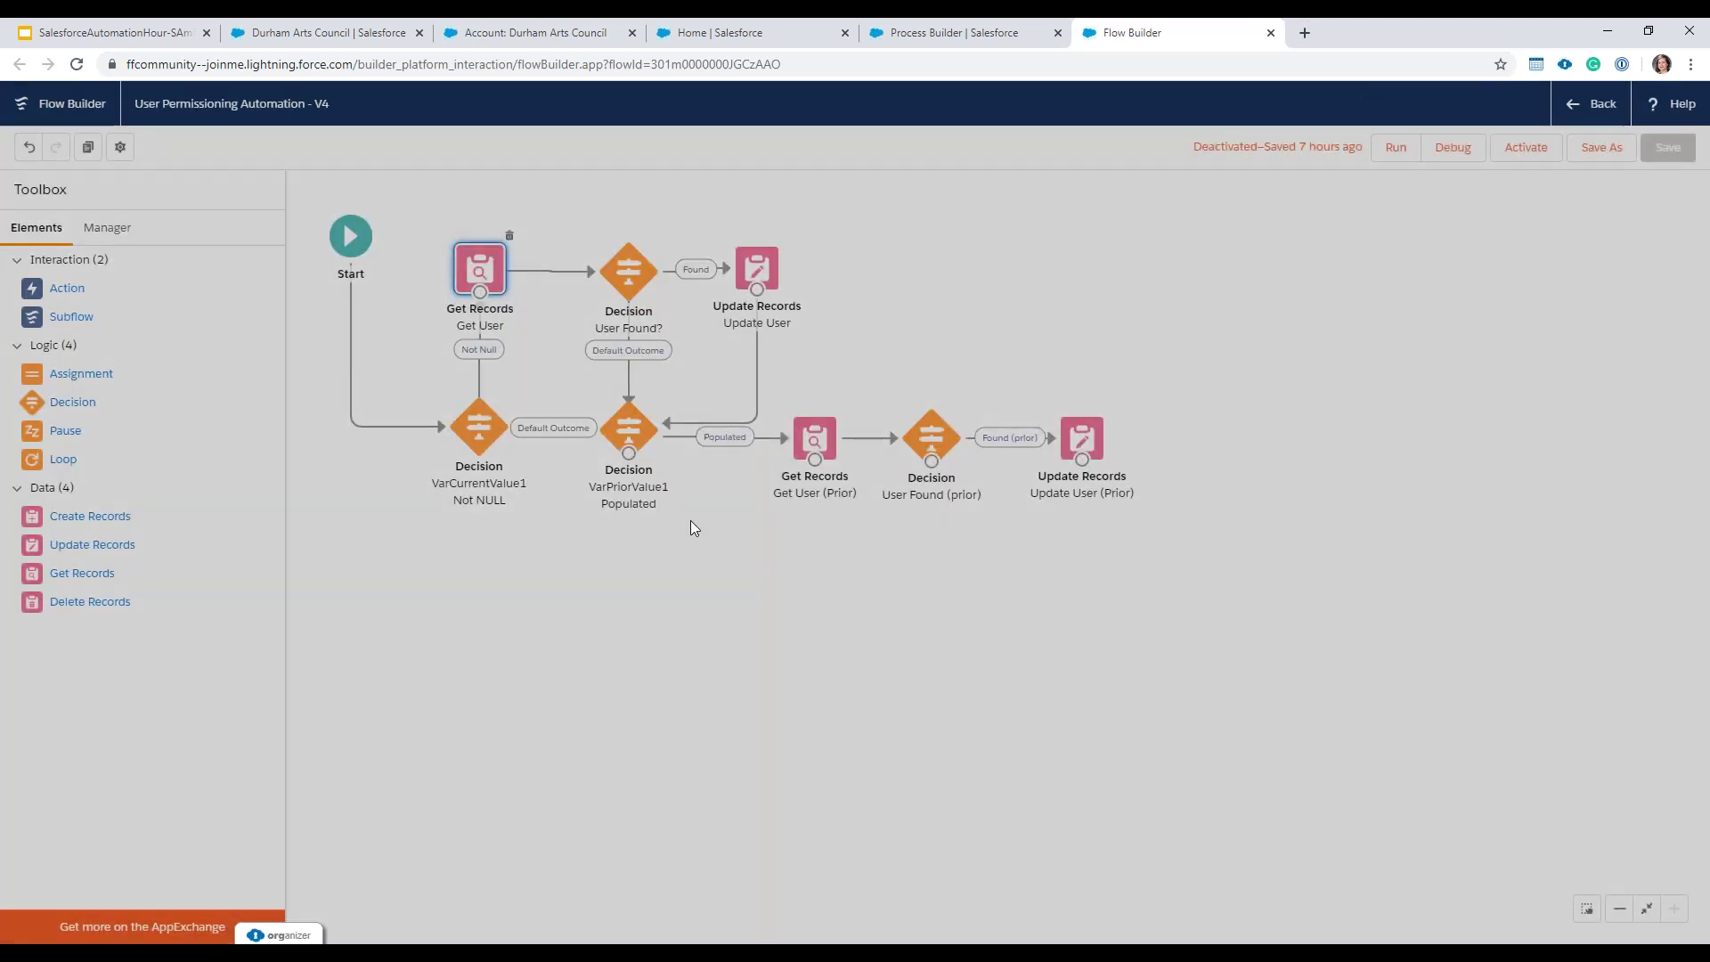
Step: Examine the User Found? decision's condition and the Update User element's filter and field assignment, leaving both unchanged
double_click(629, 269)
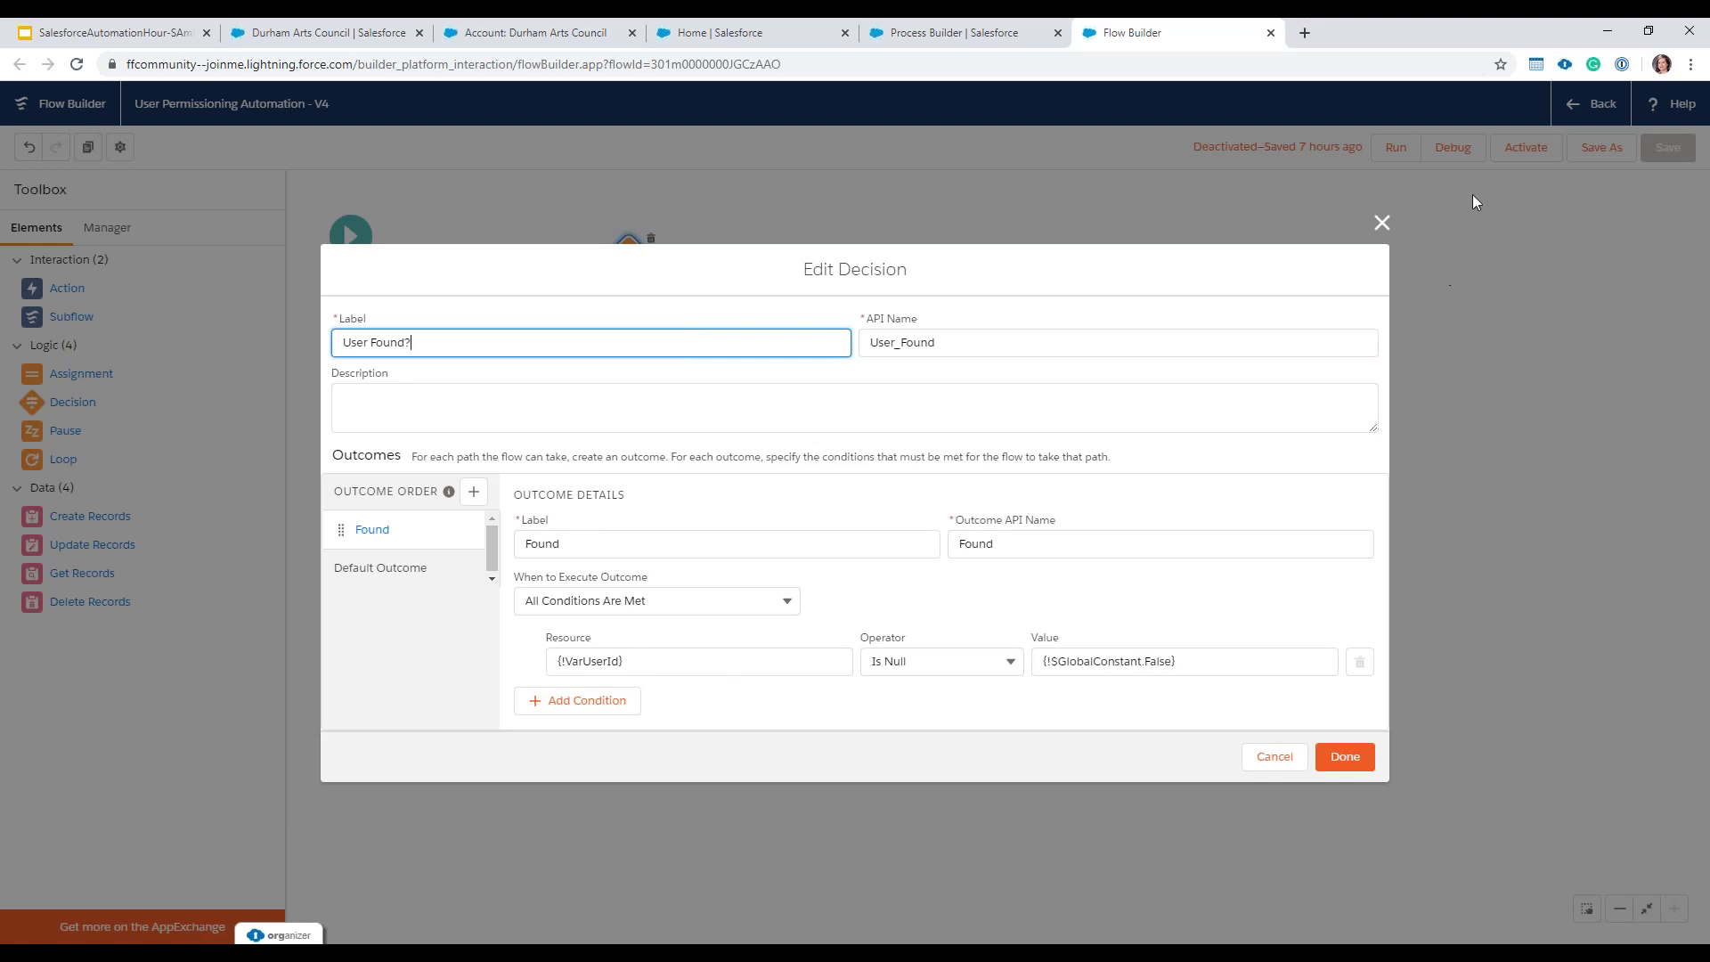
click(1380, 225)
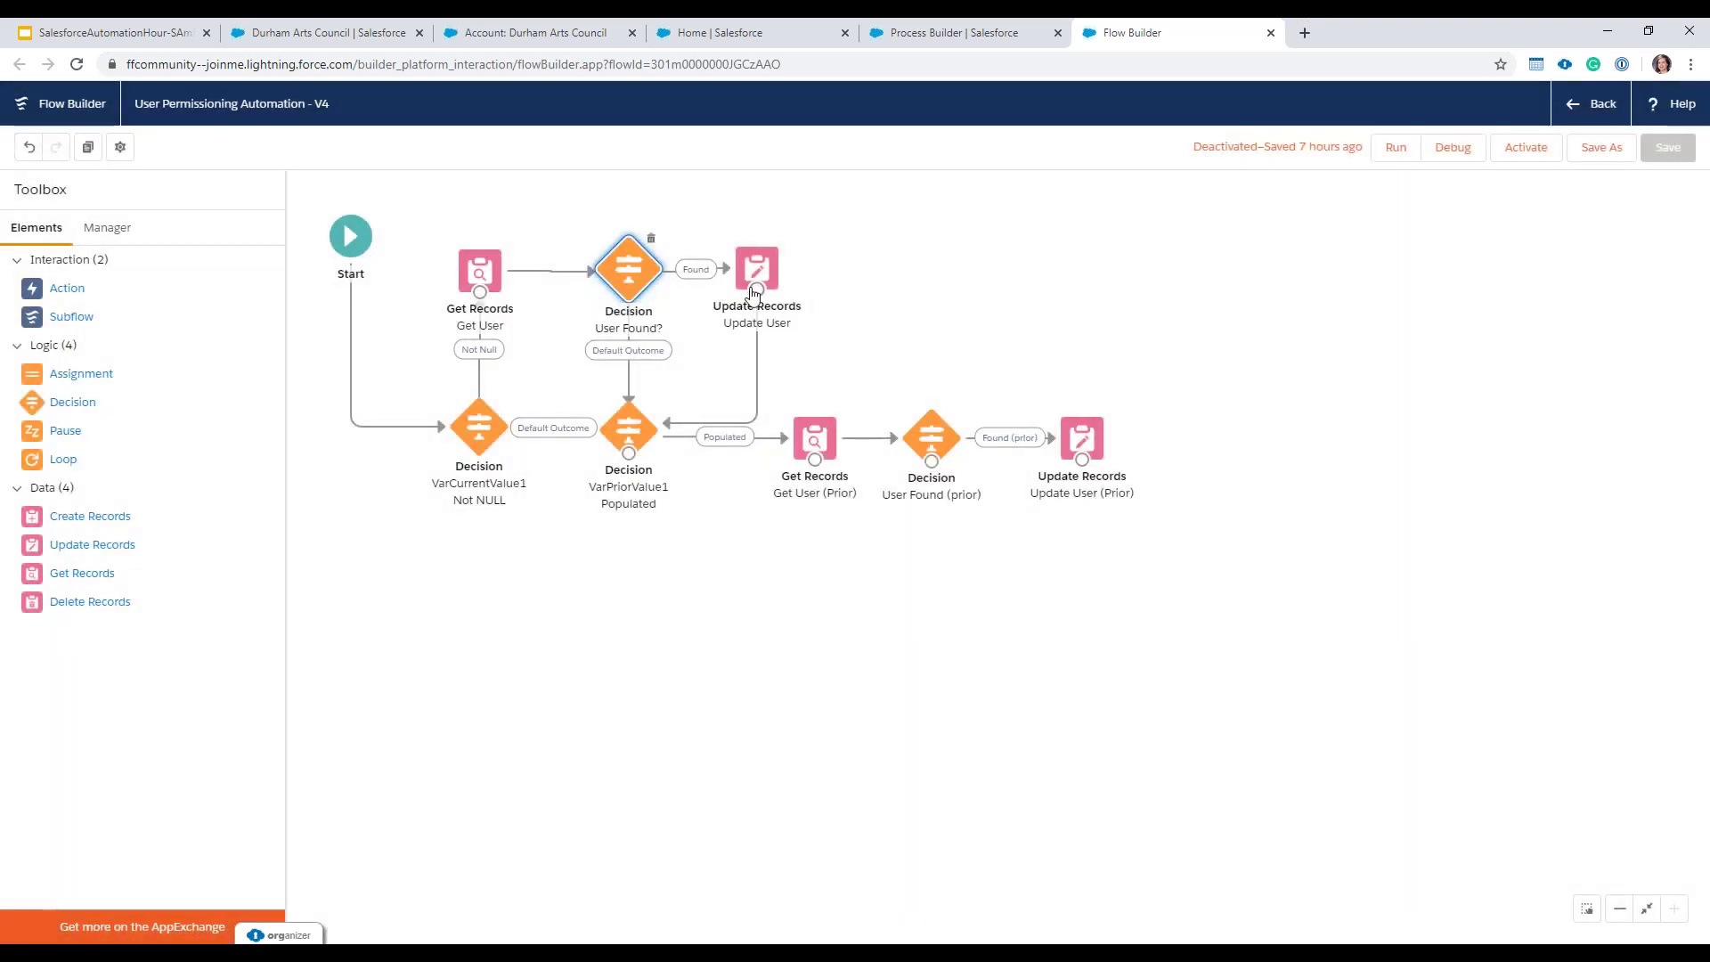
double_click(753, 271)
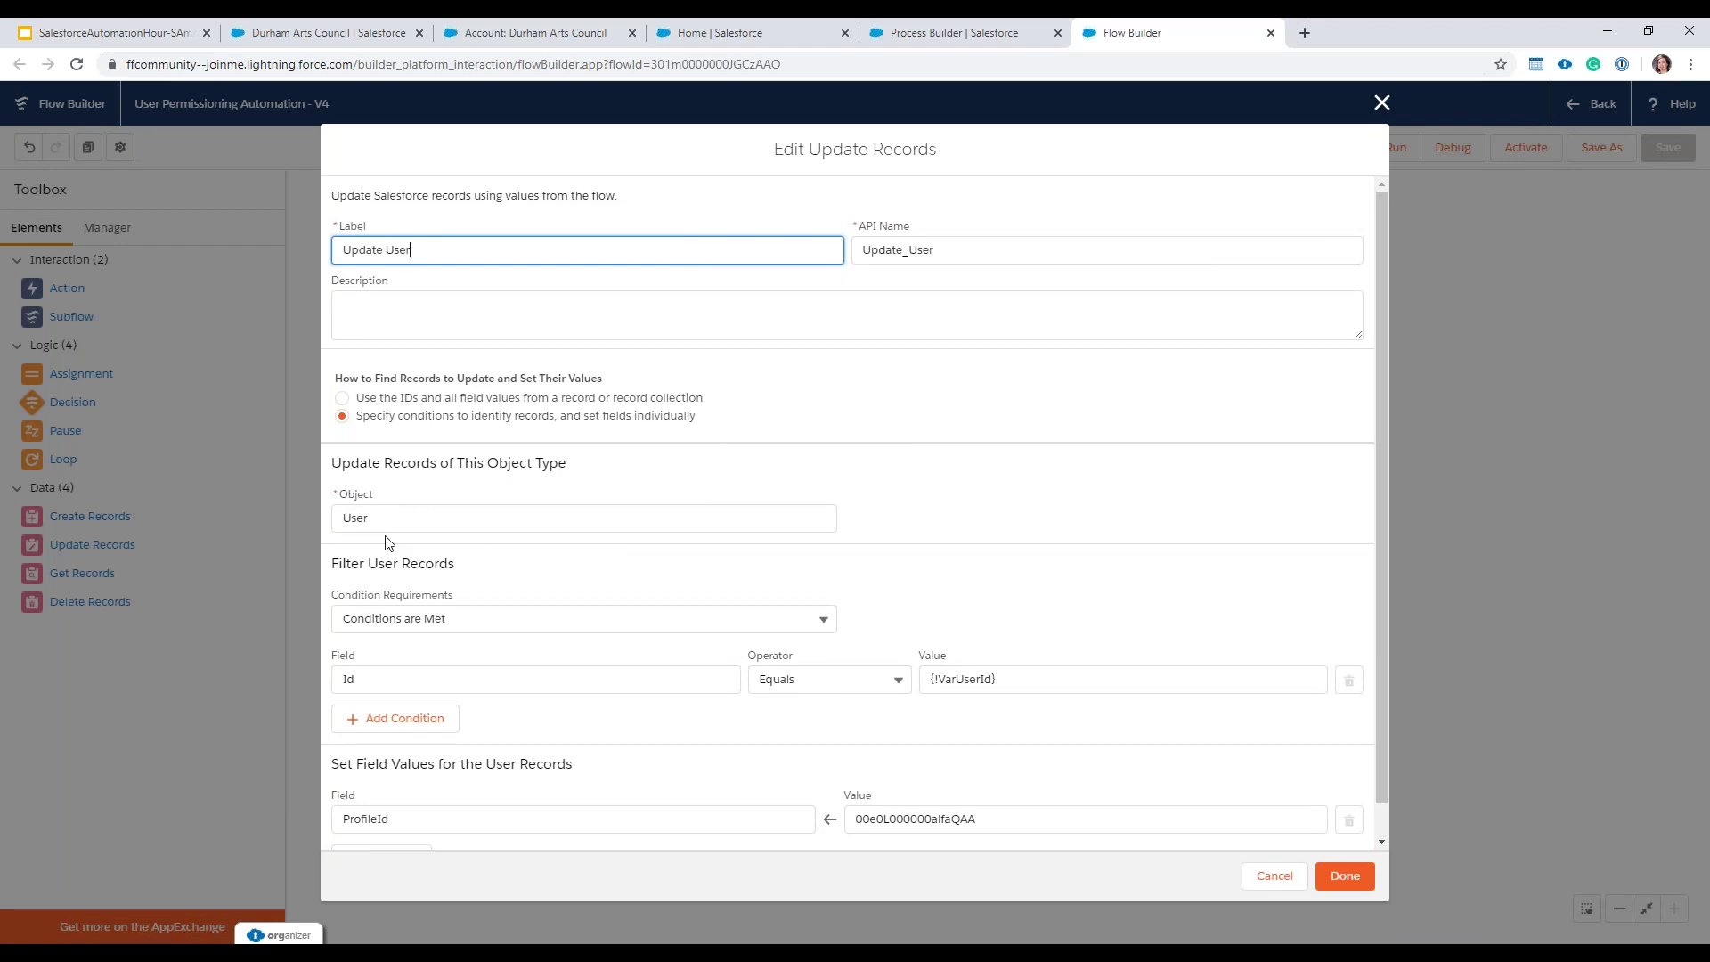
scroll(396, 554, down, 1)
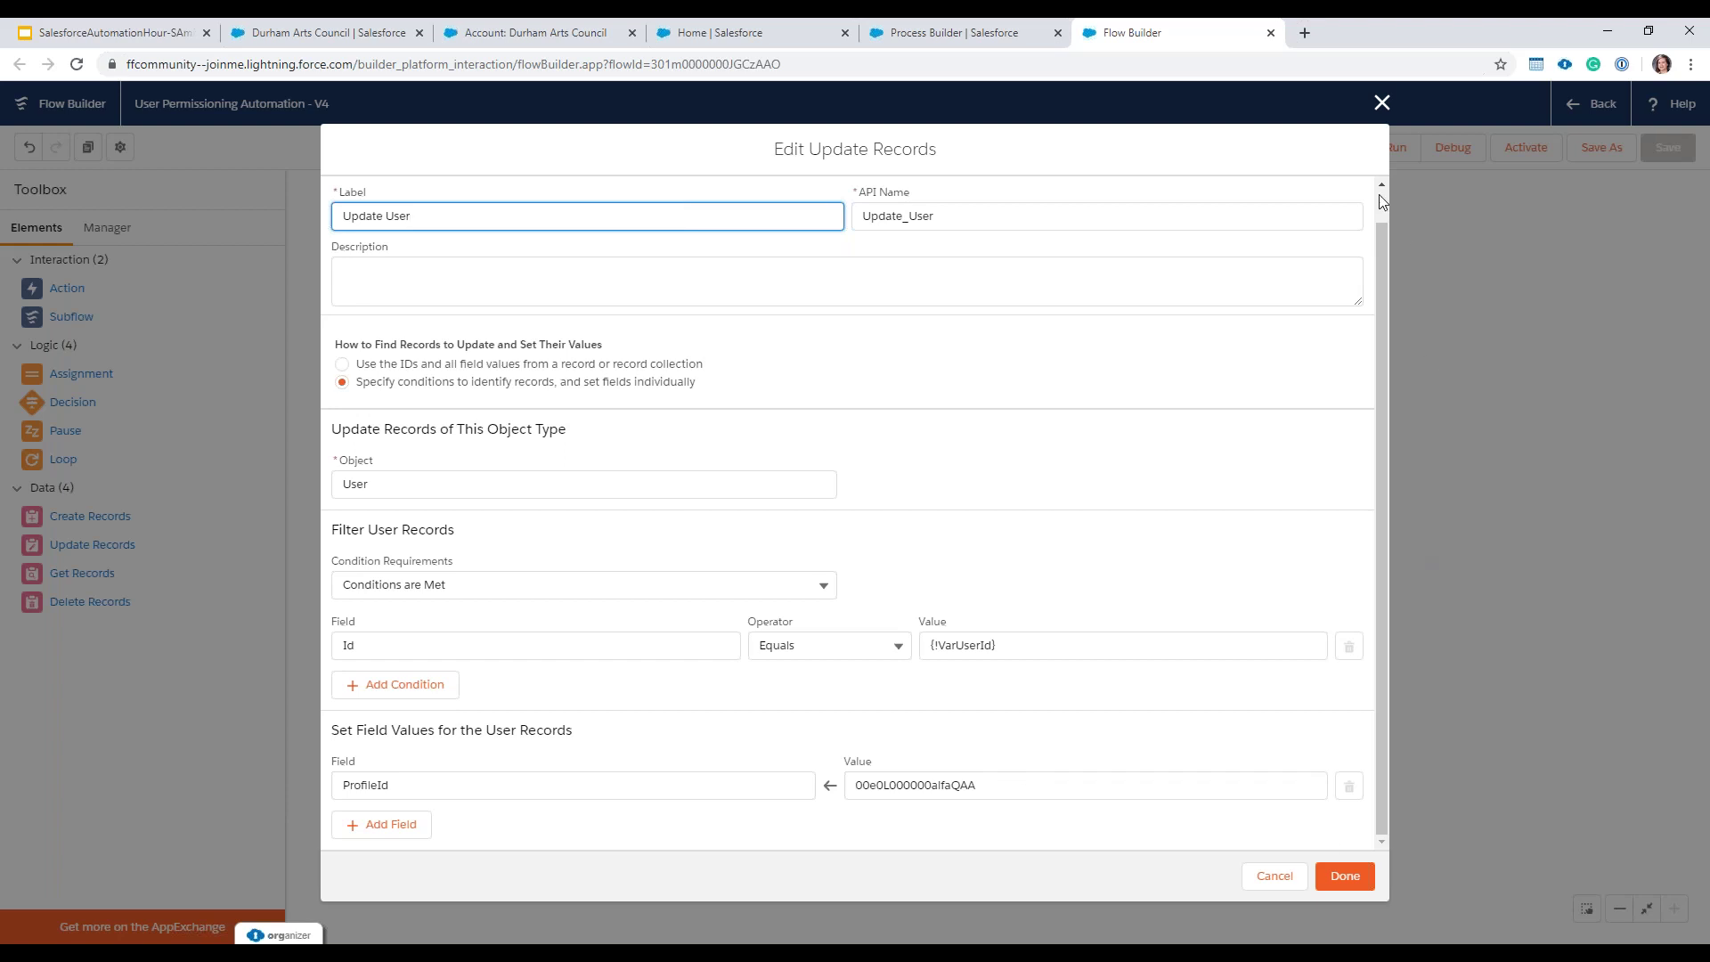
click(1382, 104)
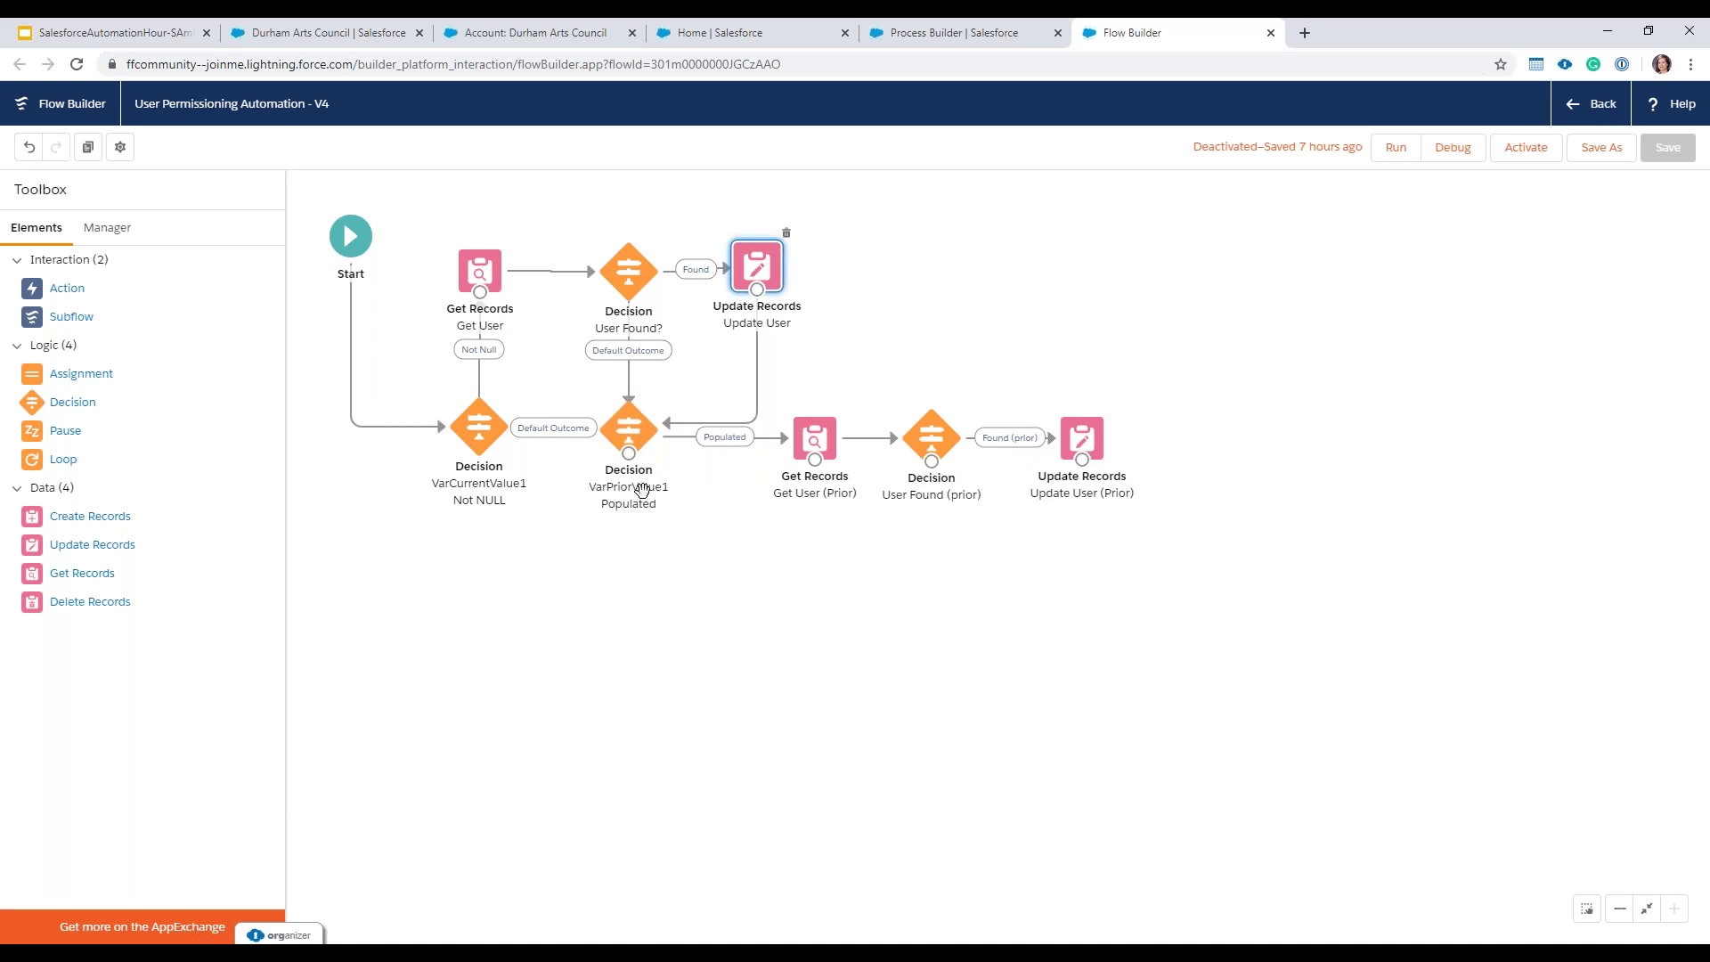
Step: Inspect the resource and condition of the VarPriorValue1 Populated decision, then close it without changes
double_click(631, 424)
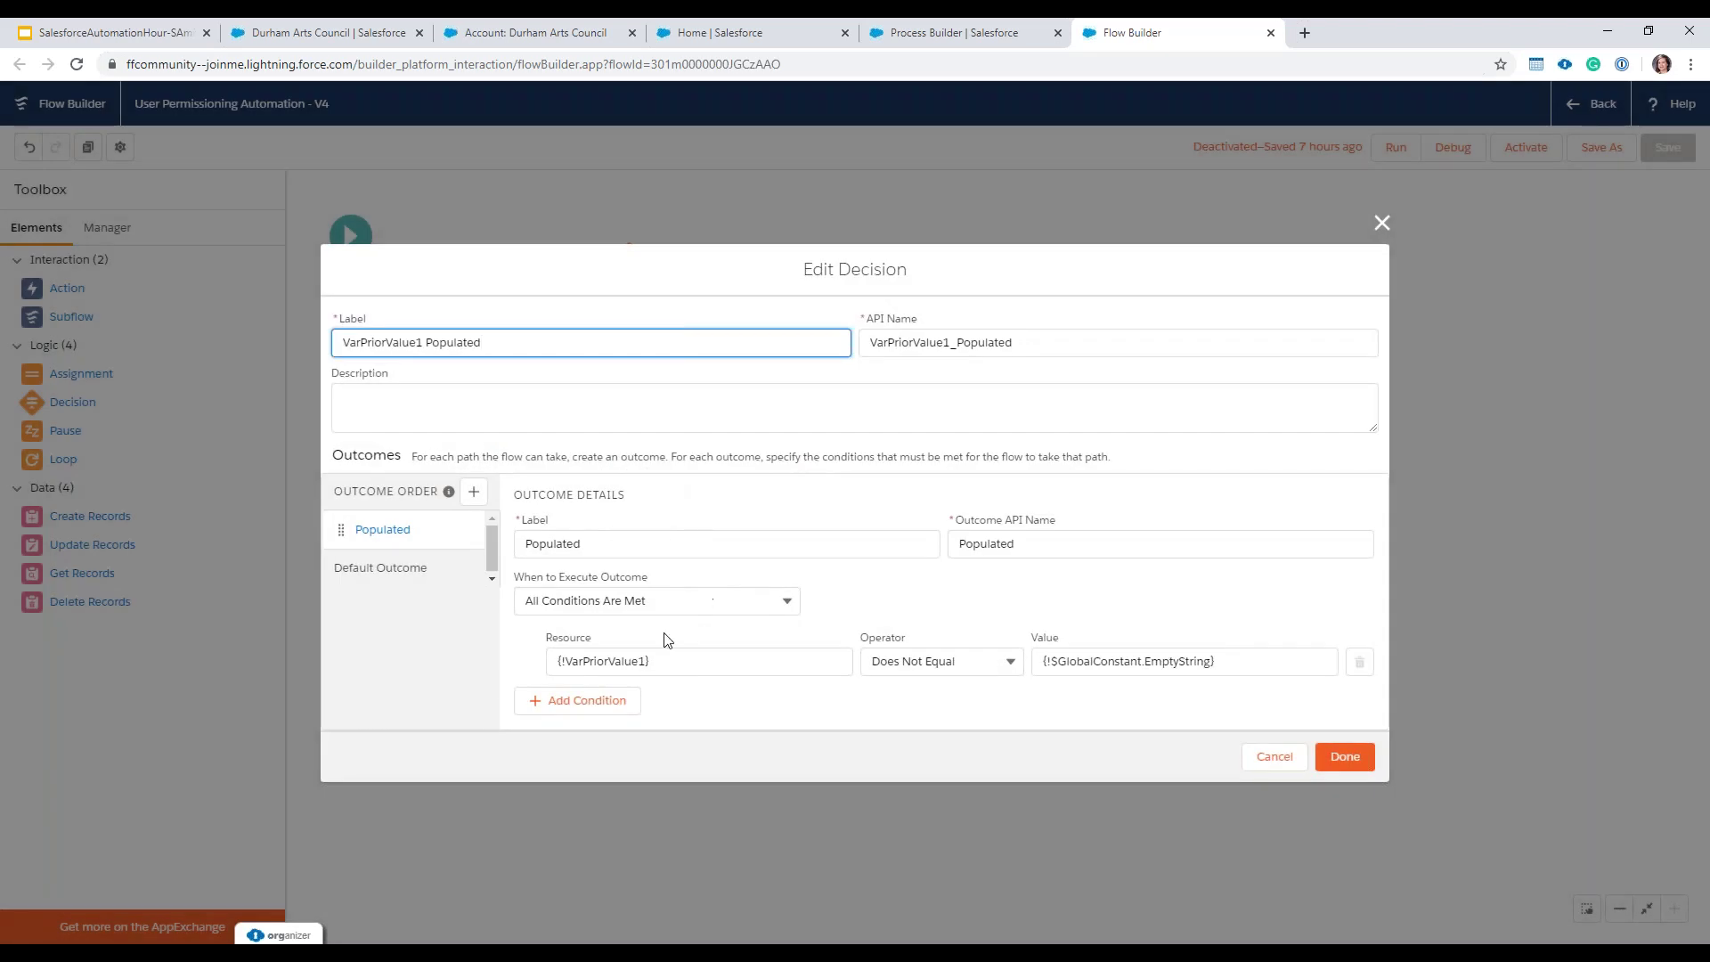
click(560, 662)
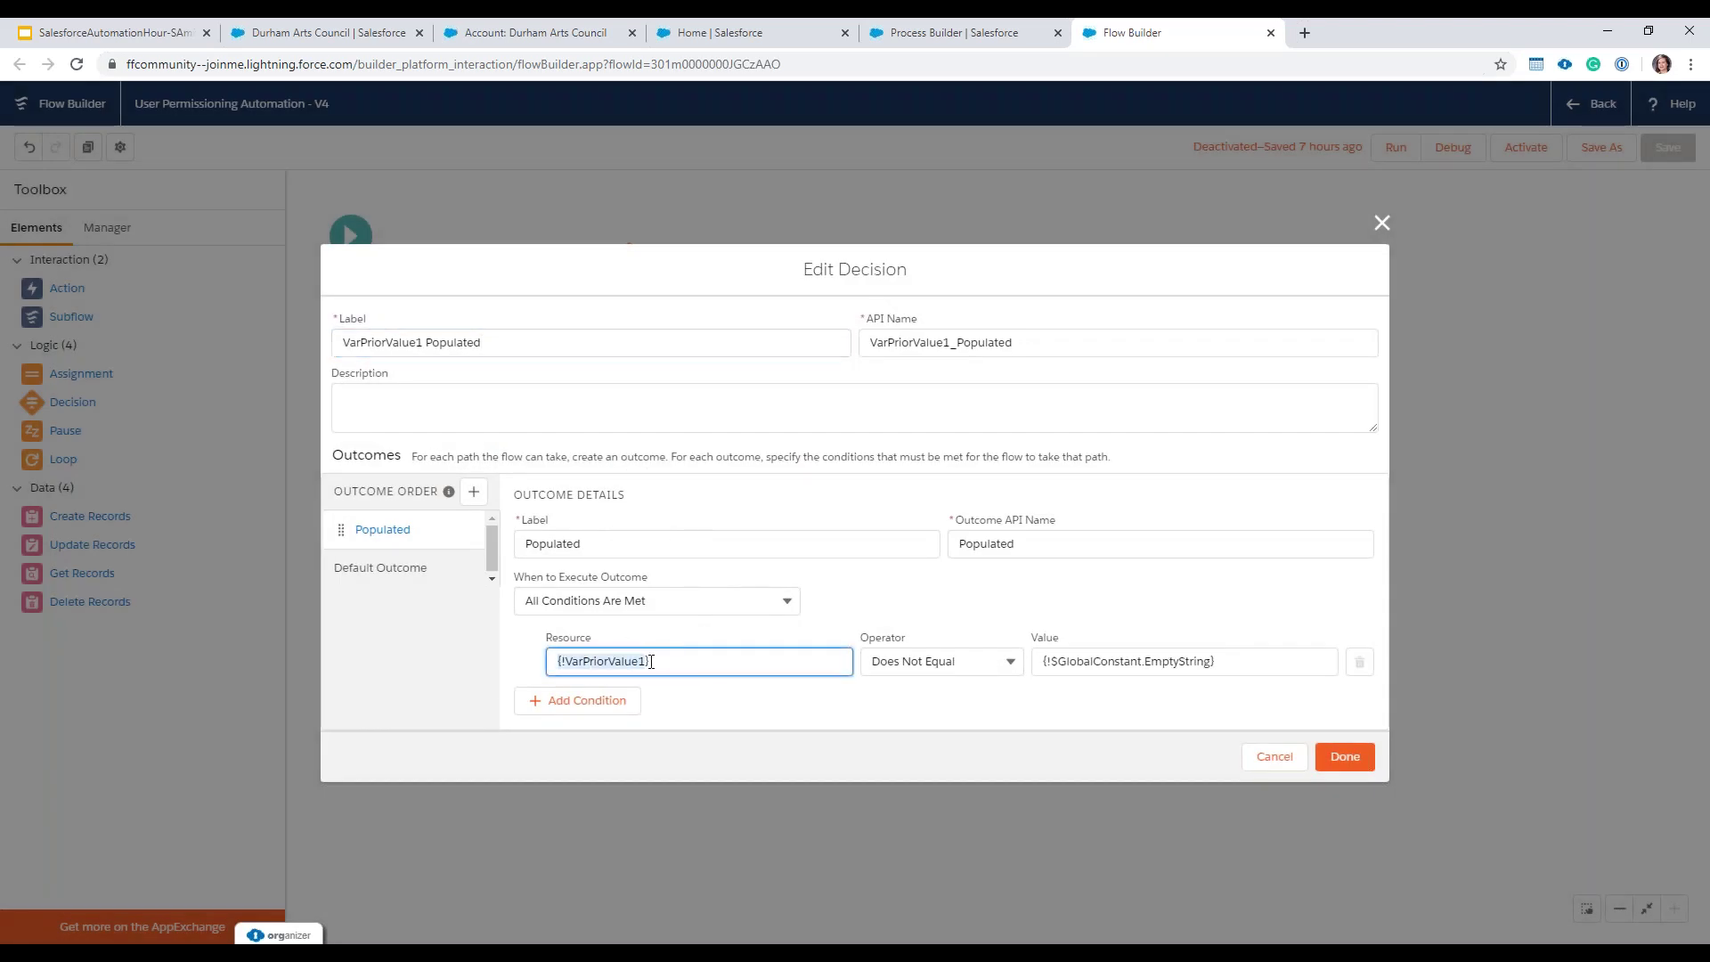
click(953, 708)
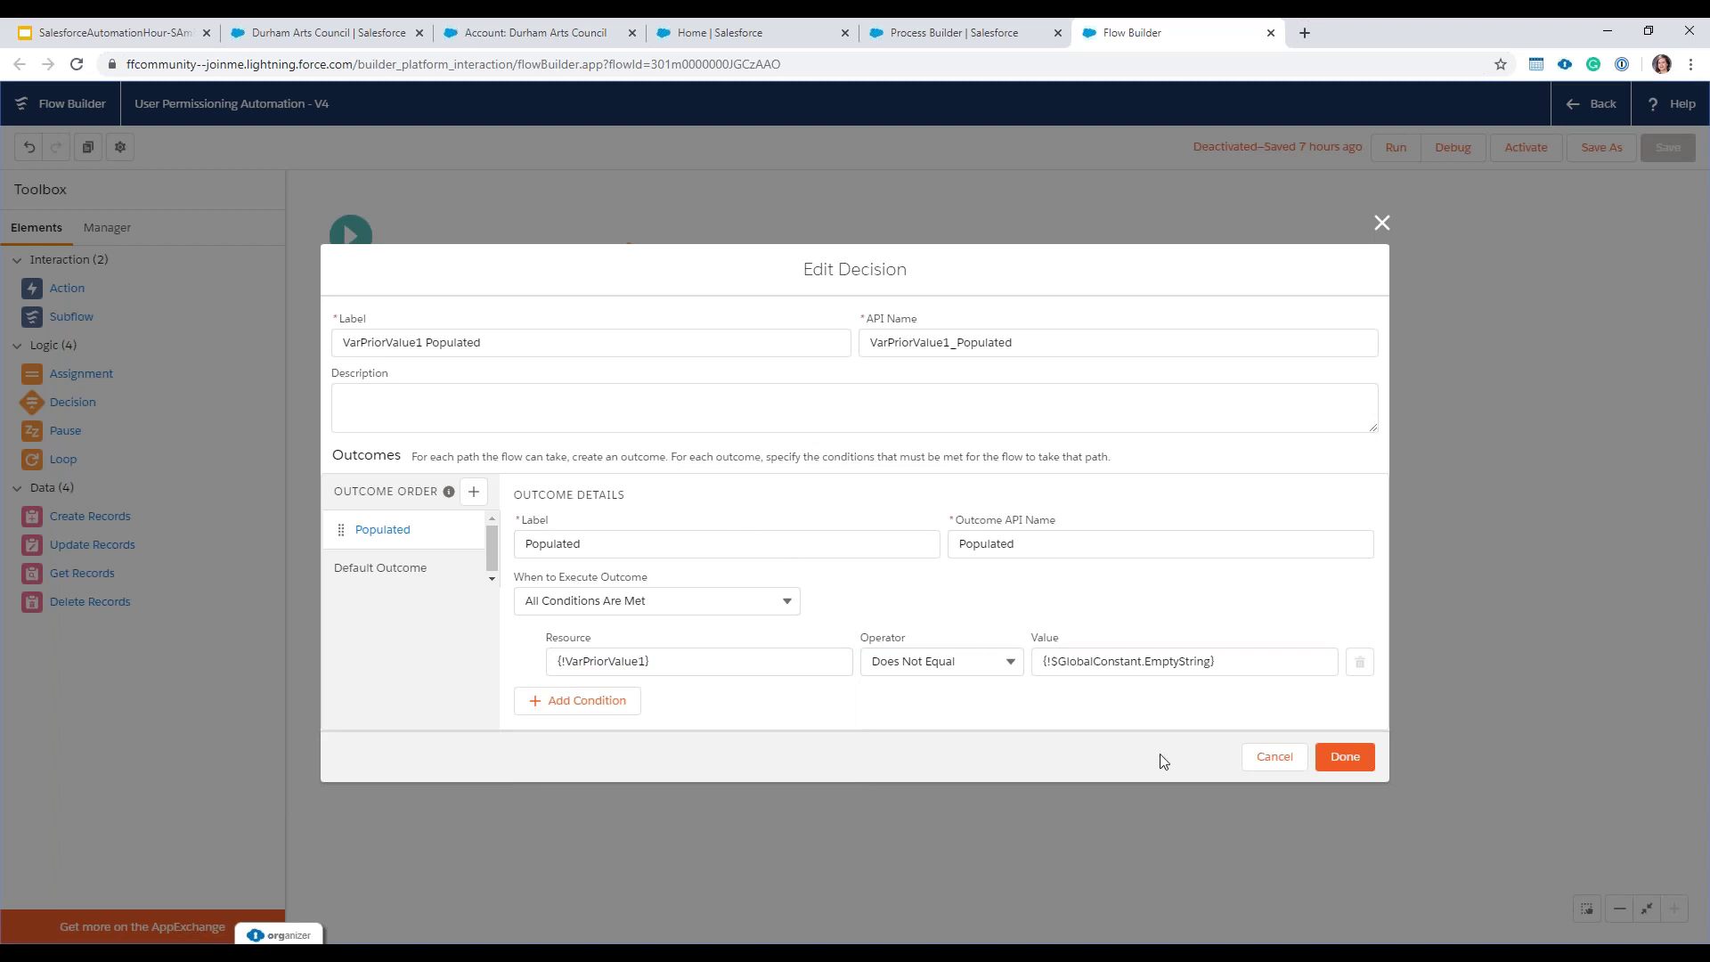
click(1382, 223)
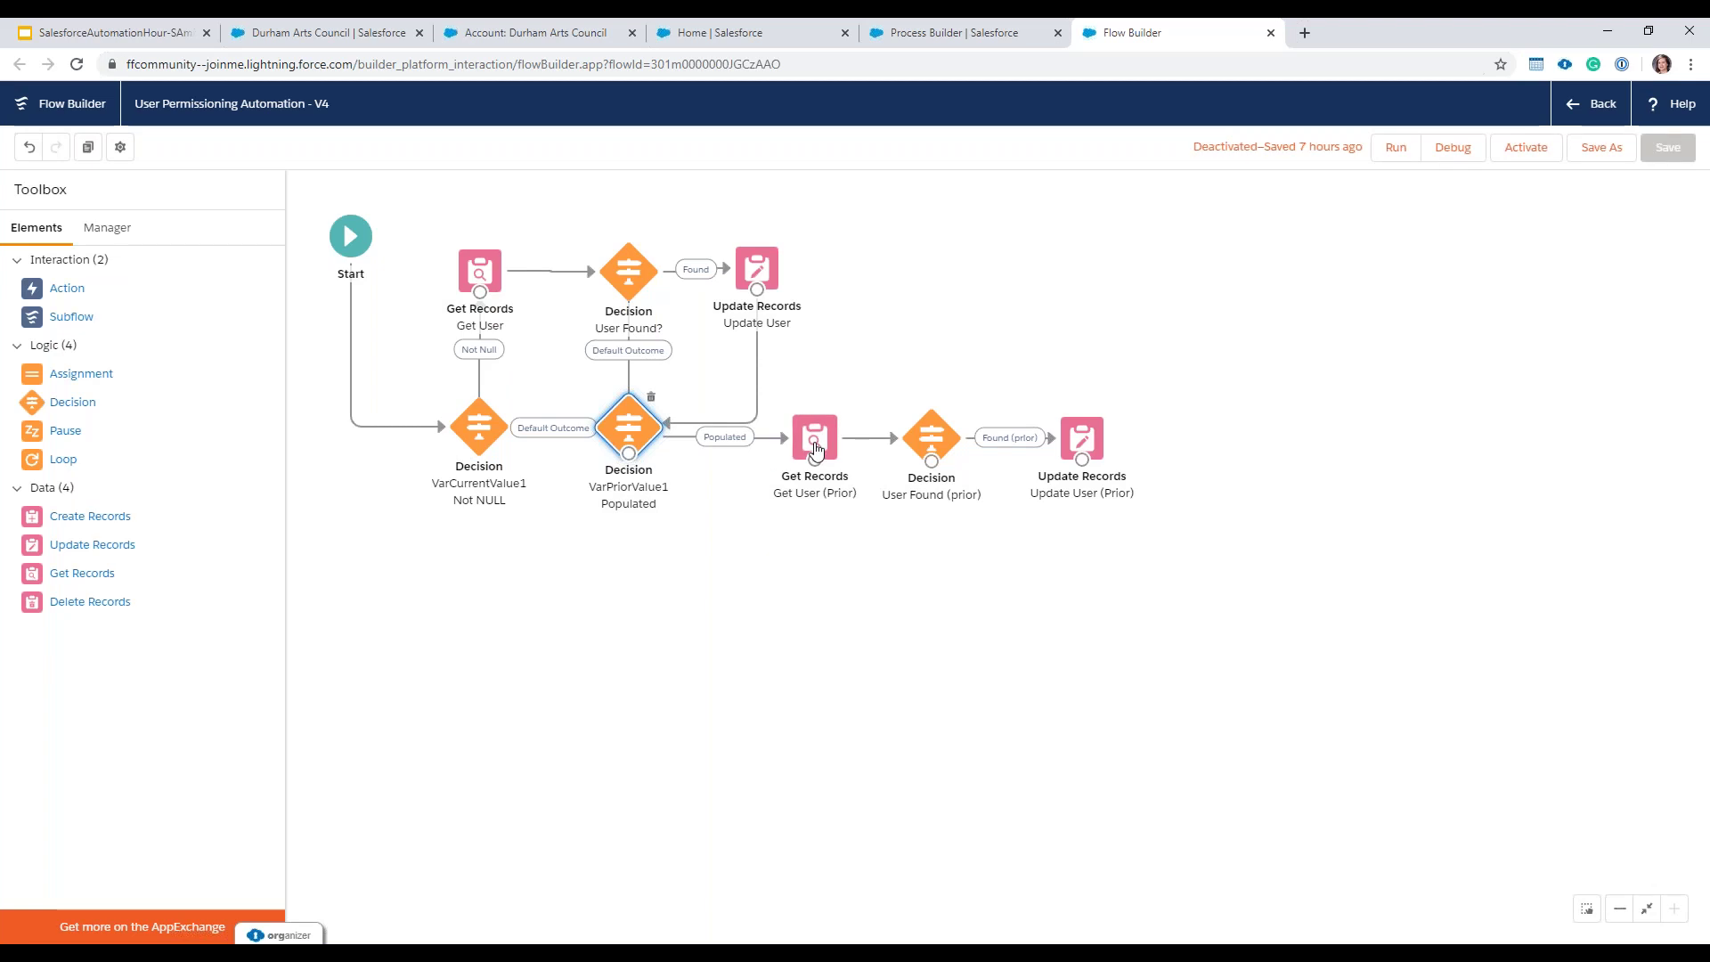
Step: Examine the Get User (Prior) element's filter conditions and the User Found (prior) decision's outcome, leaving both unchanged
double_click(811, 453)
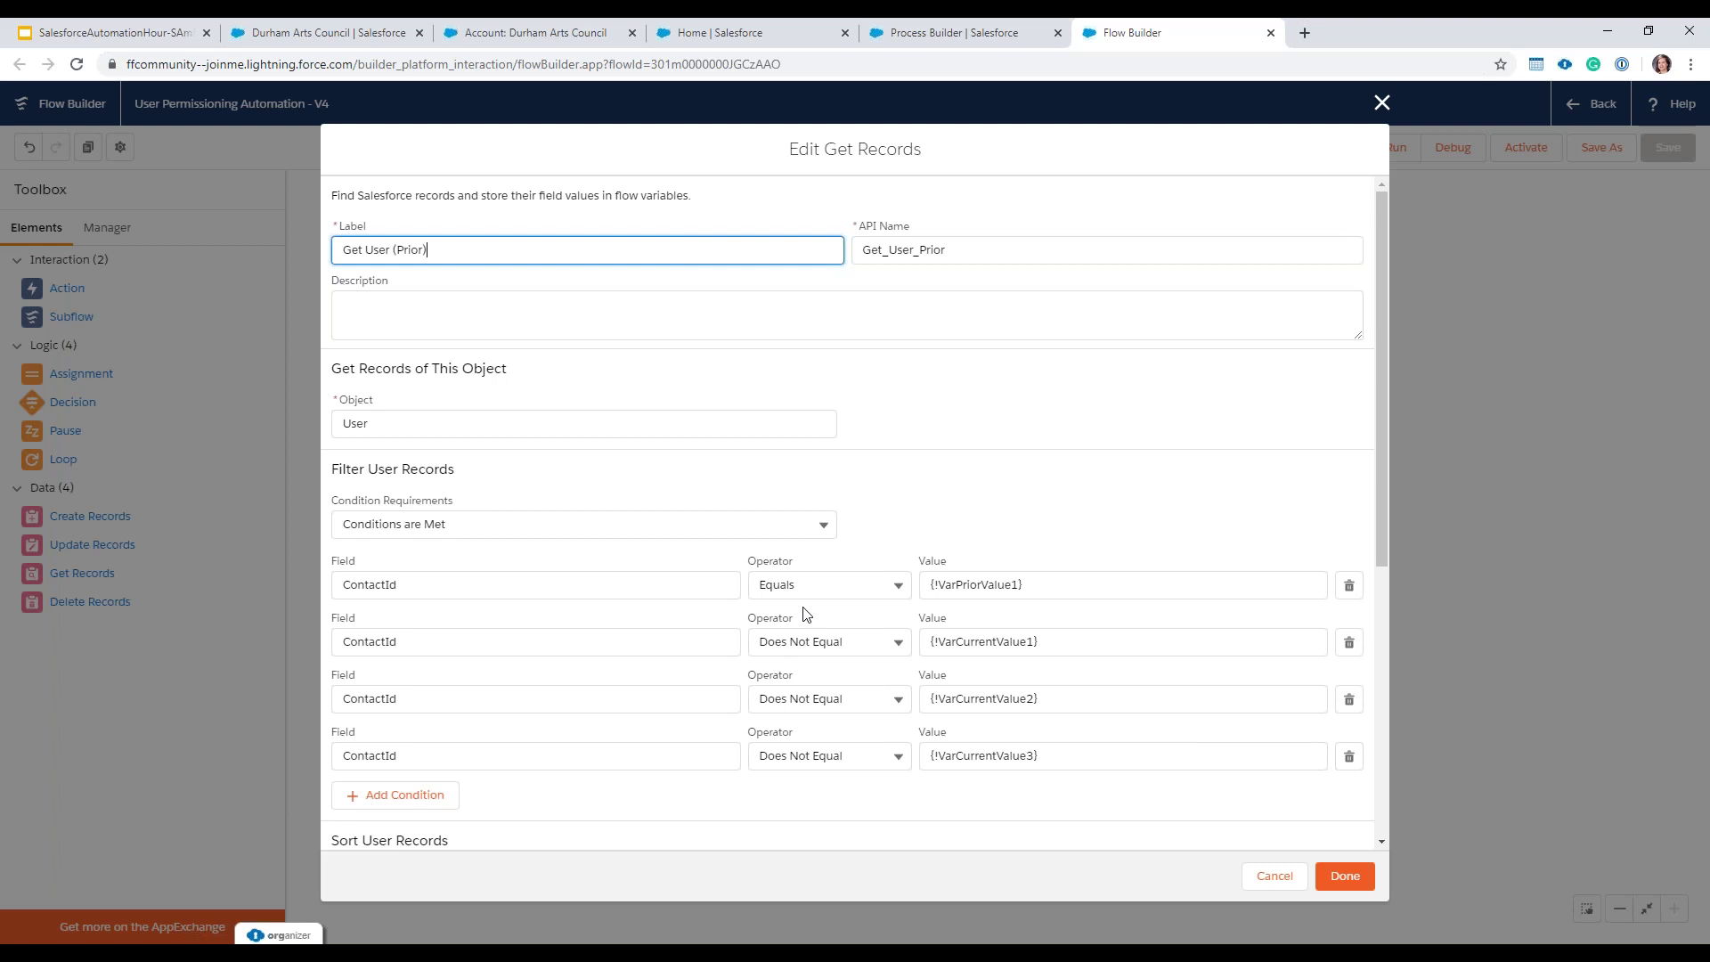
click(1381, 103)
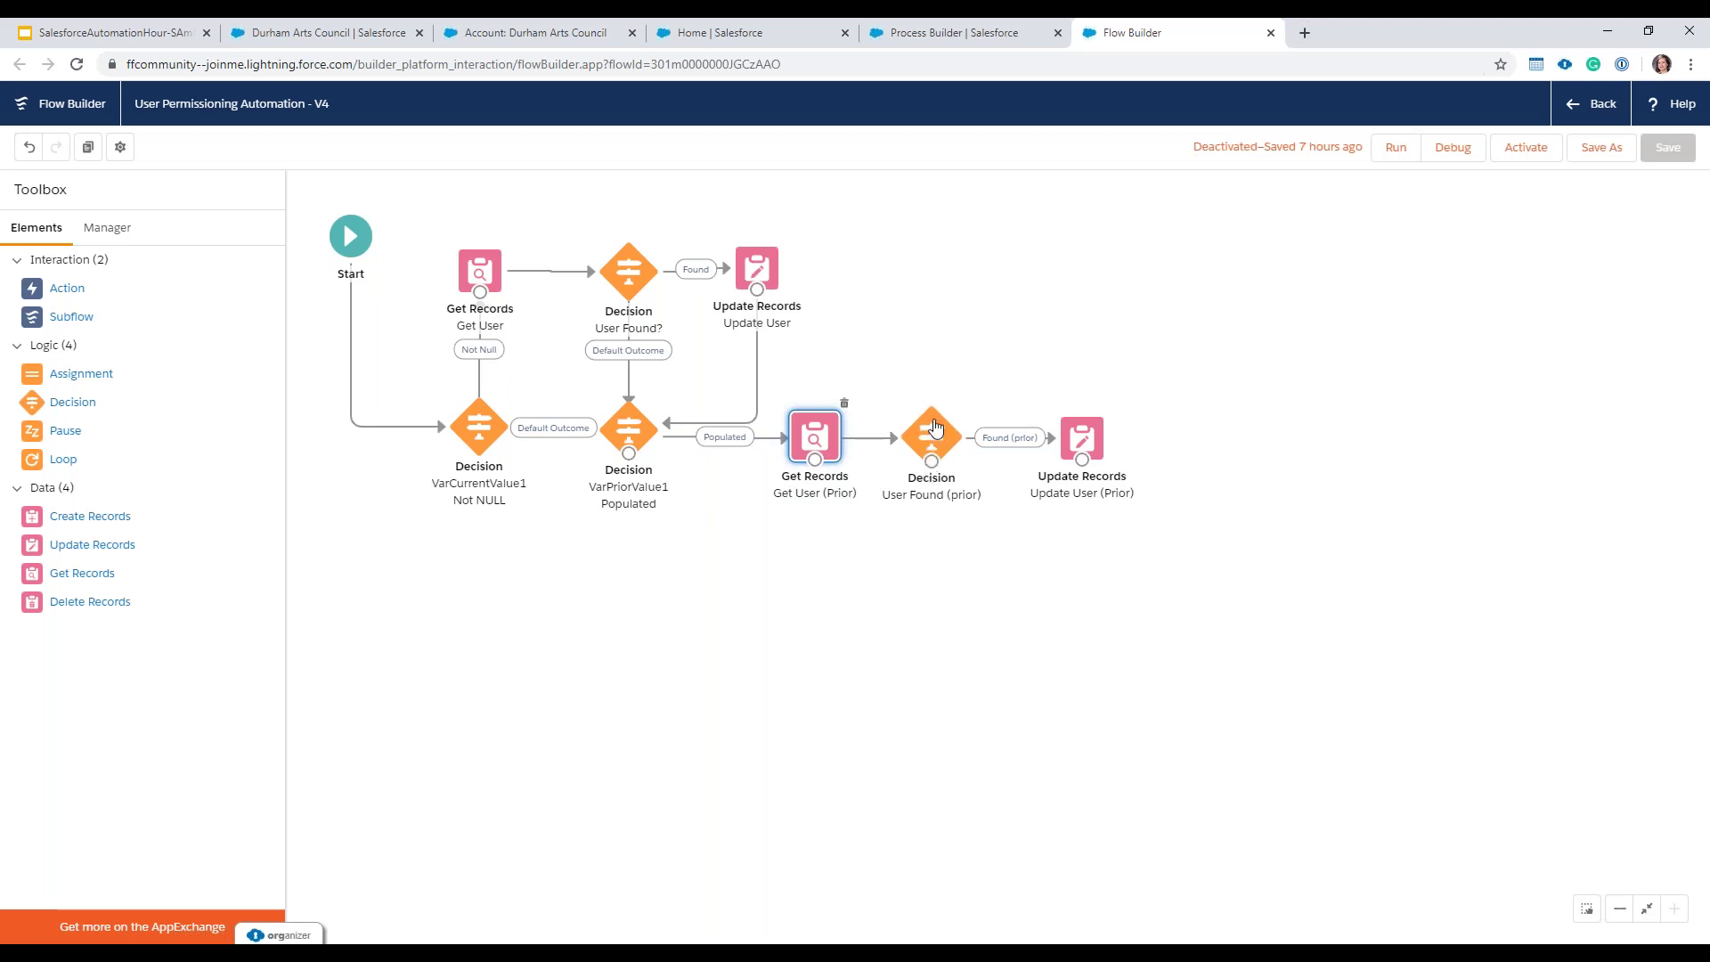
double_click(934, 428)
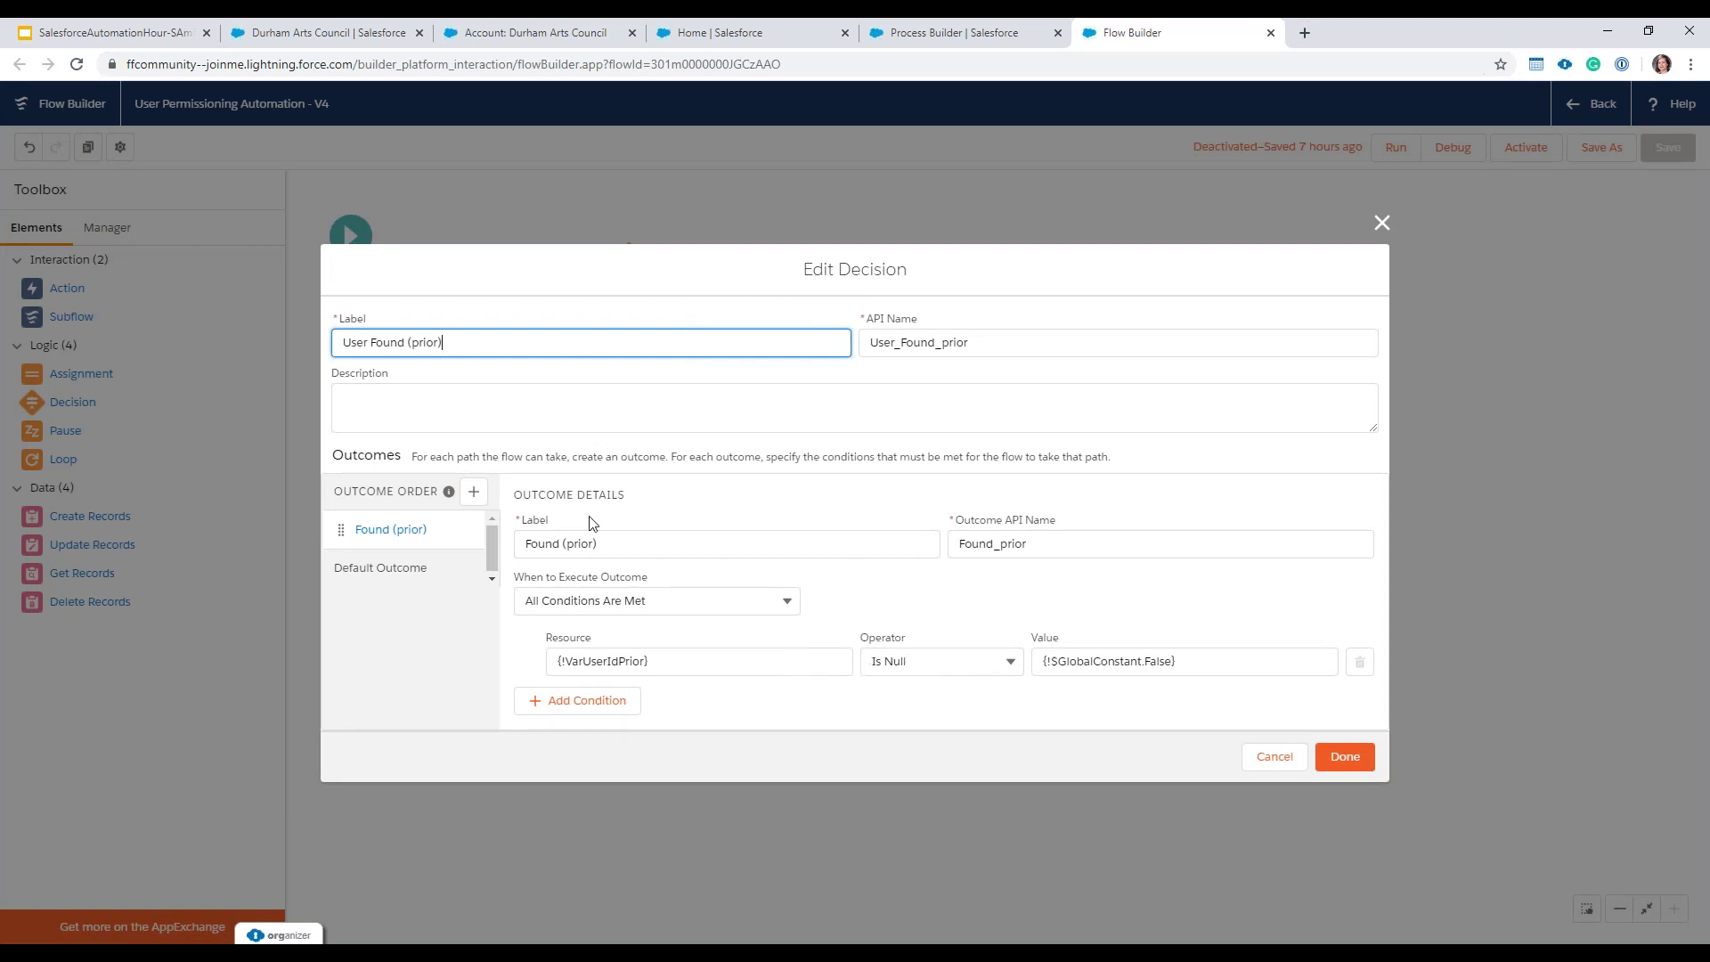
drag(524, 544, 616, 540)
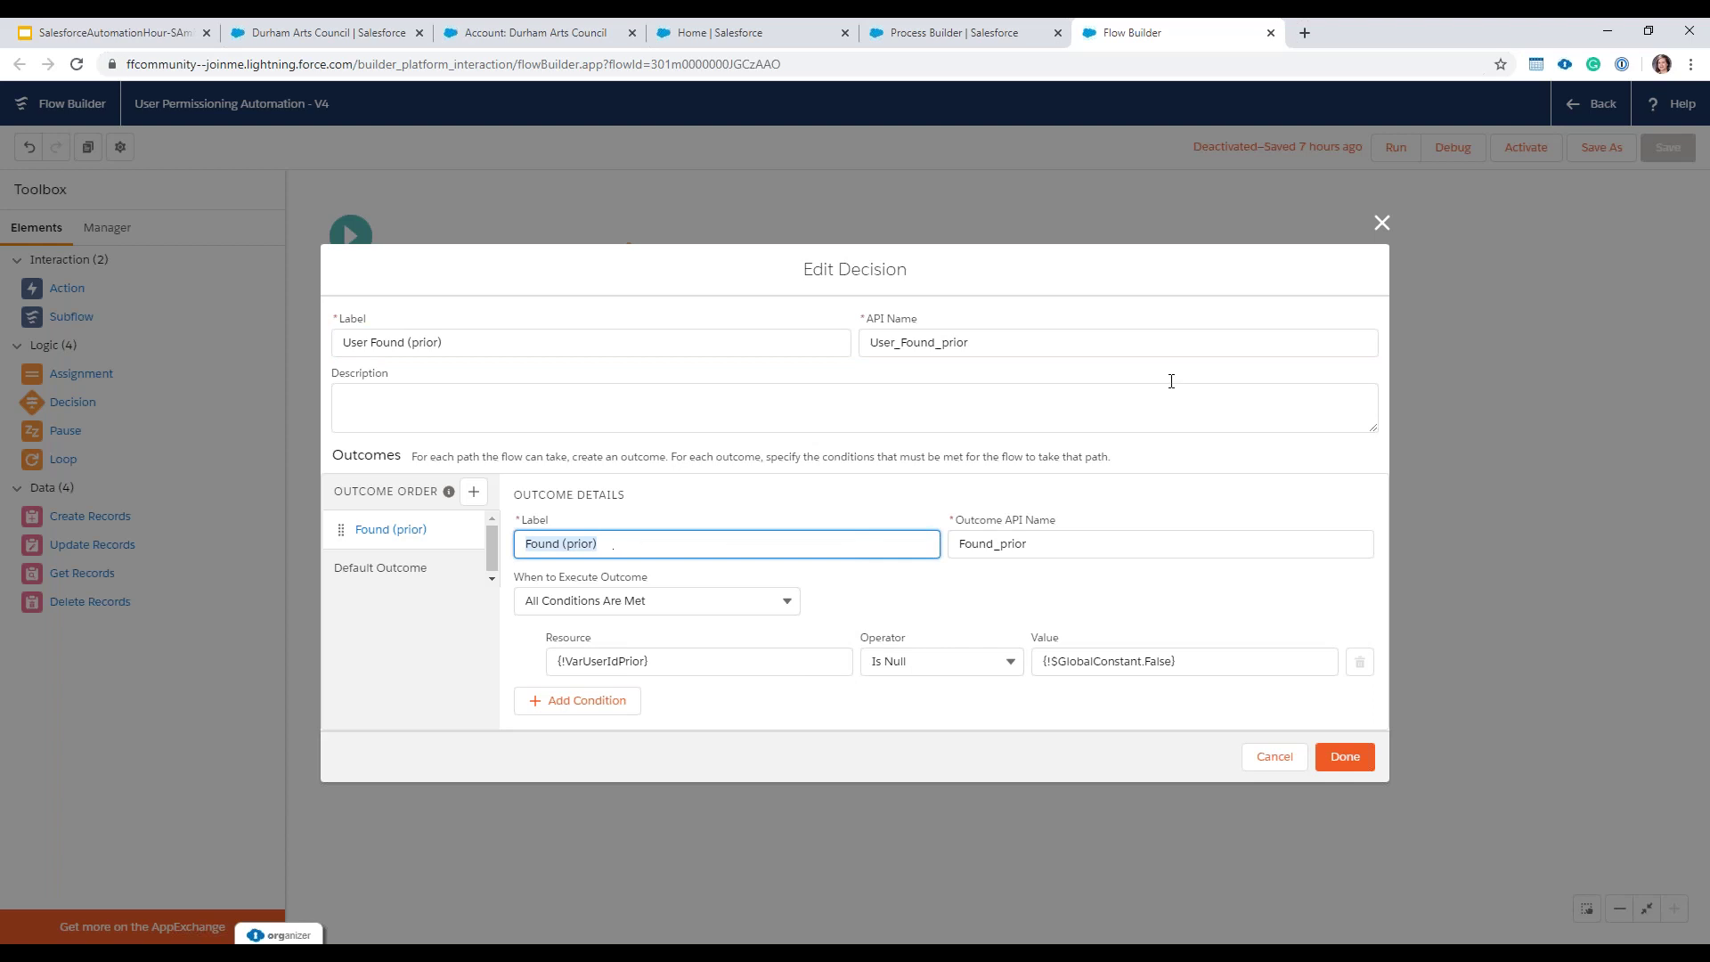
click(1381, 223)
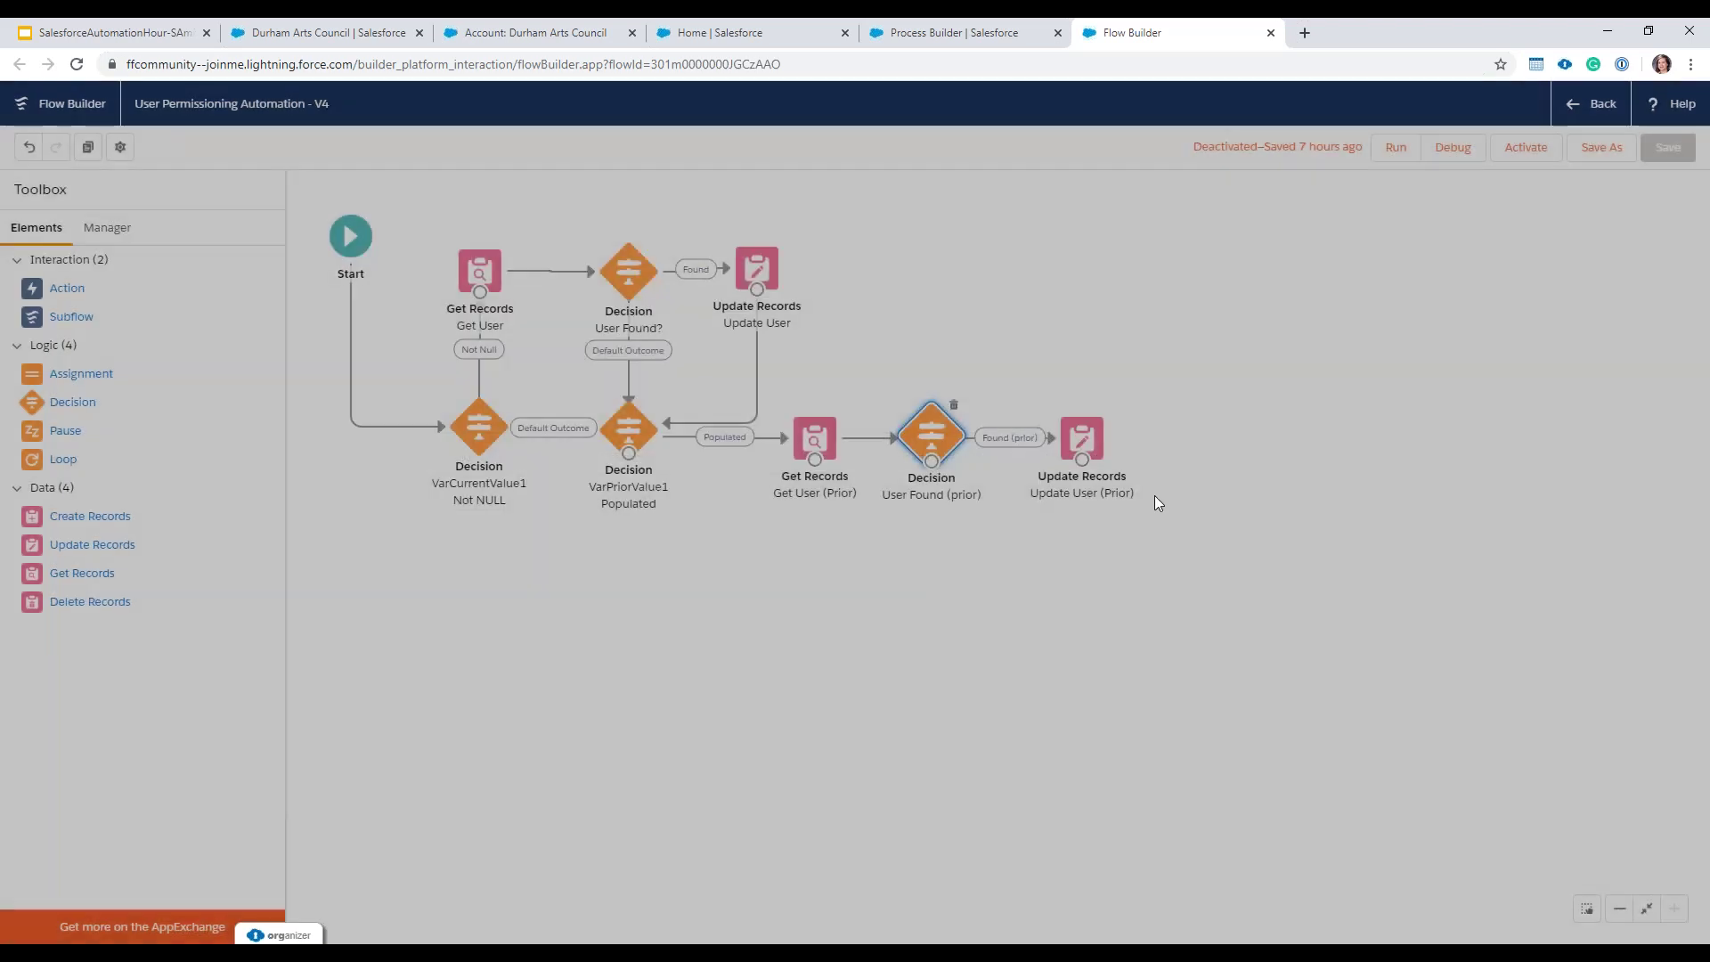
Step: Inspect the Update User (Prior) element's Id filter and ProfileId assignment, then close it without changes
double_click(1081, 437)
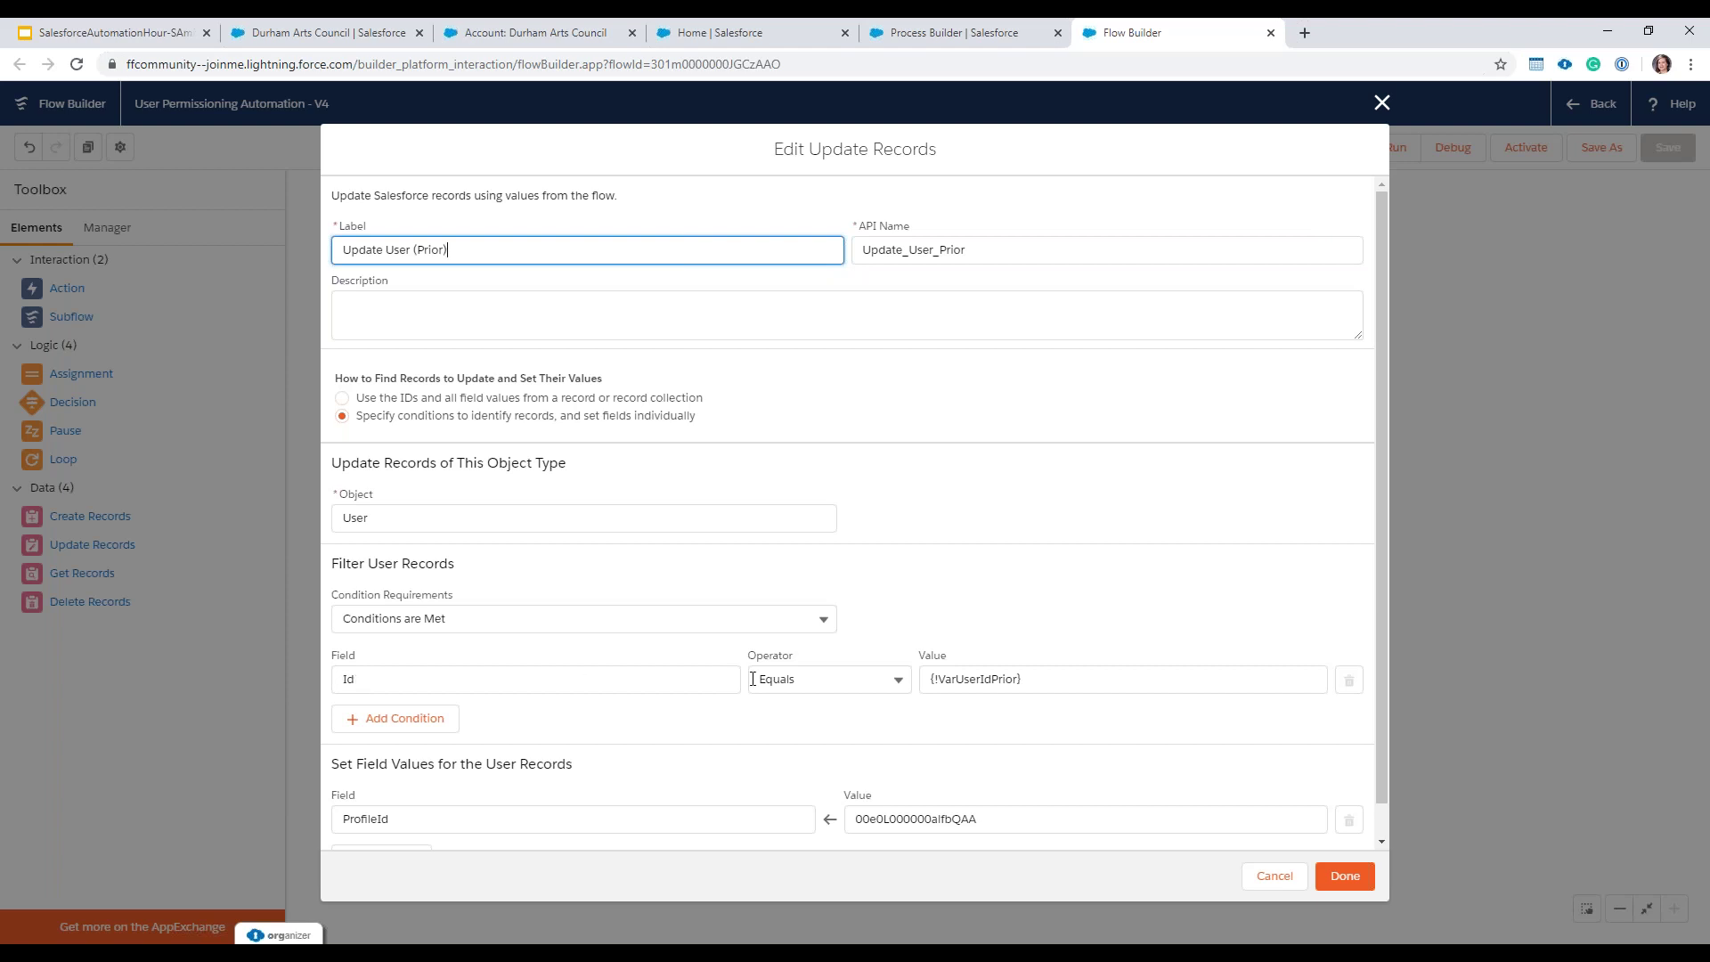
drag(1046, 680, 944, 681)
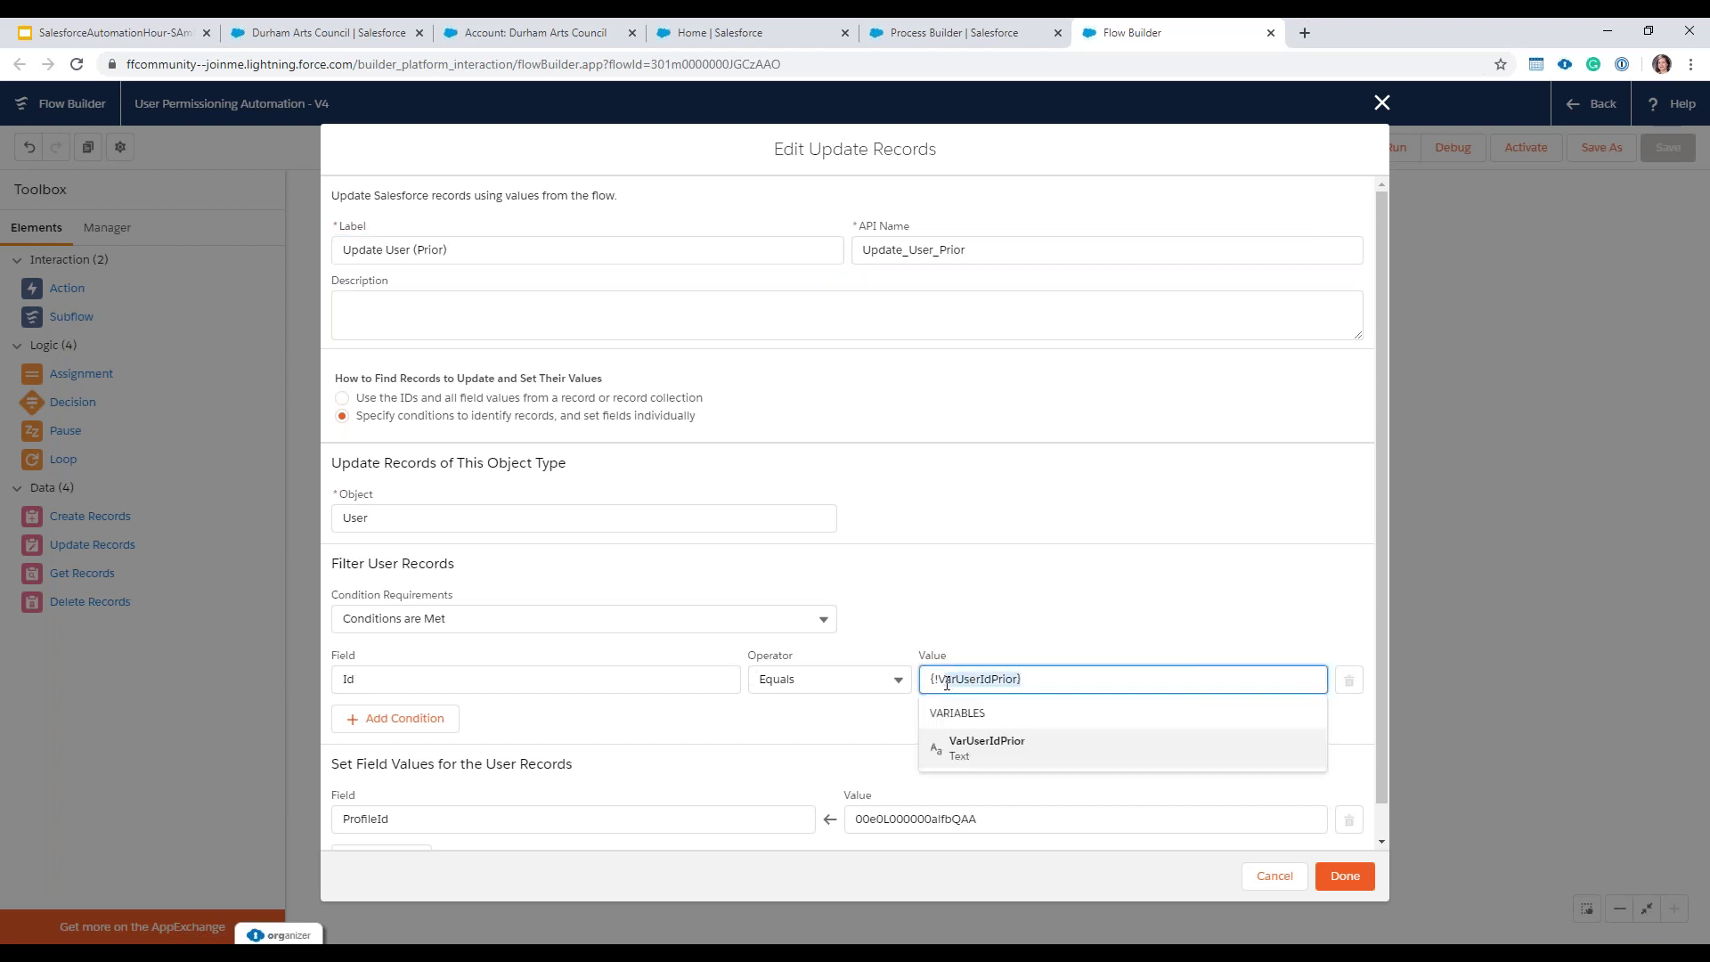
click(979, 820)
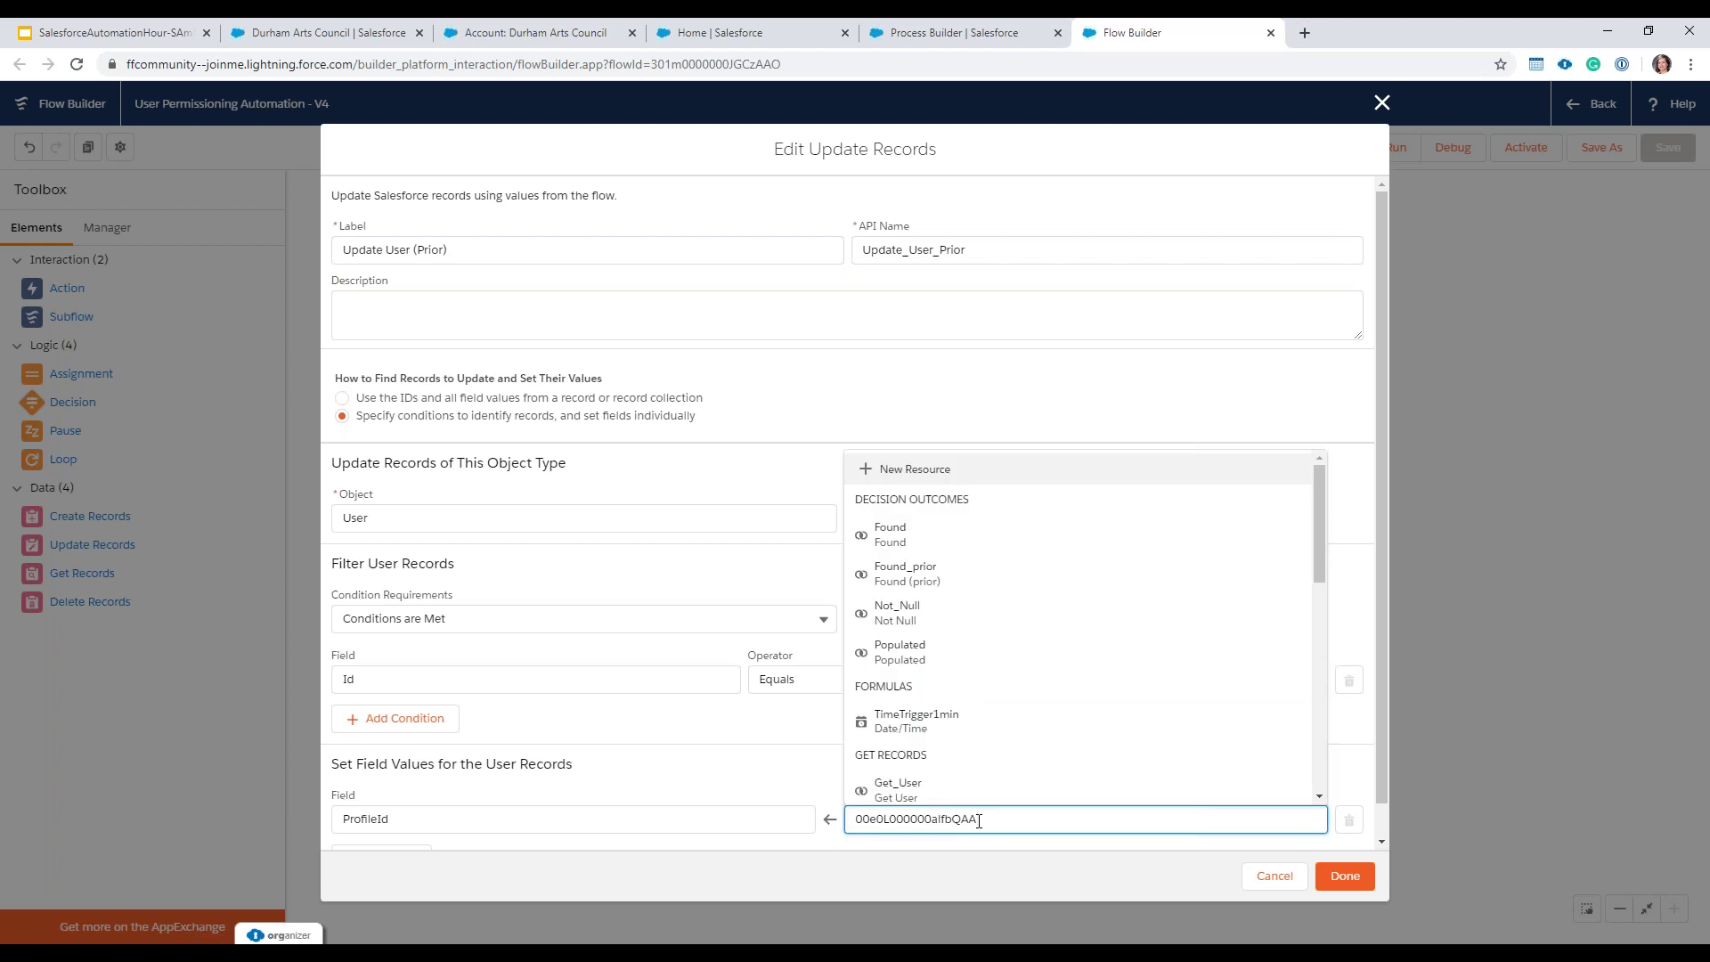
click(783, 790)
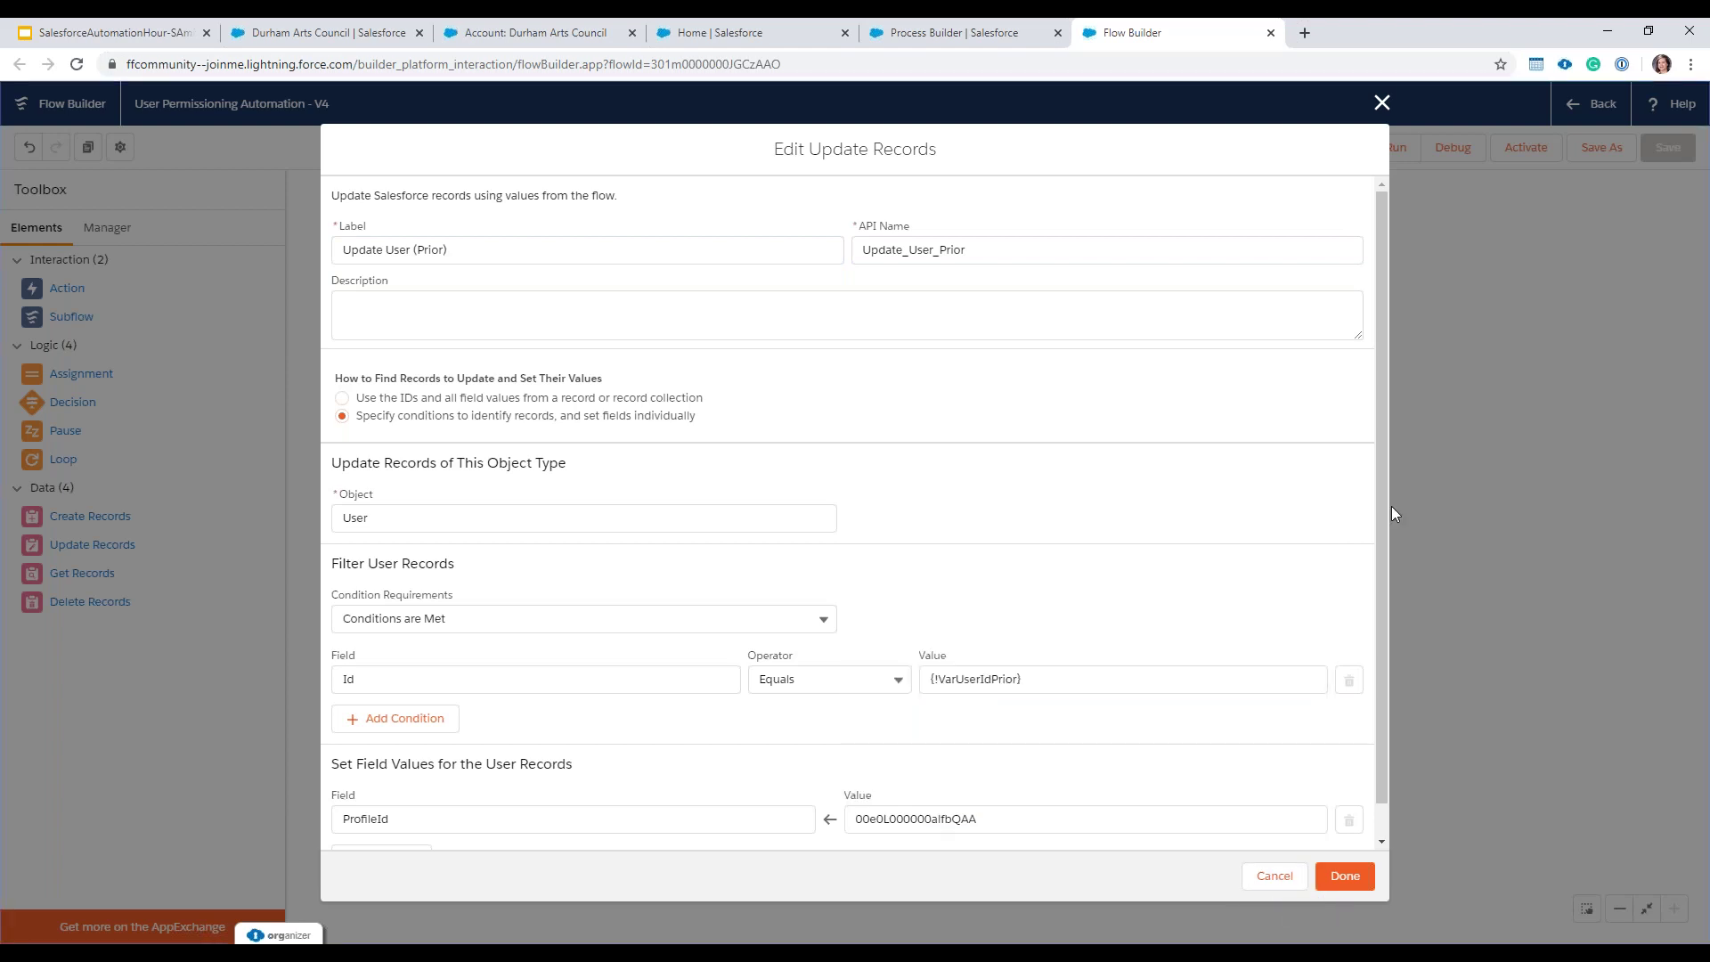
click(1382, 103)
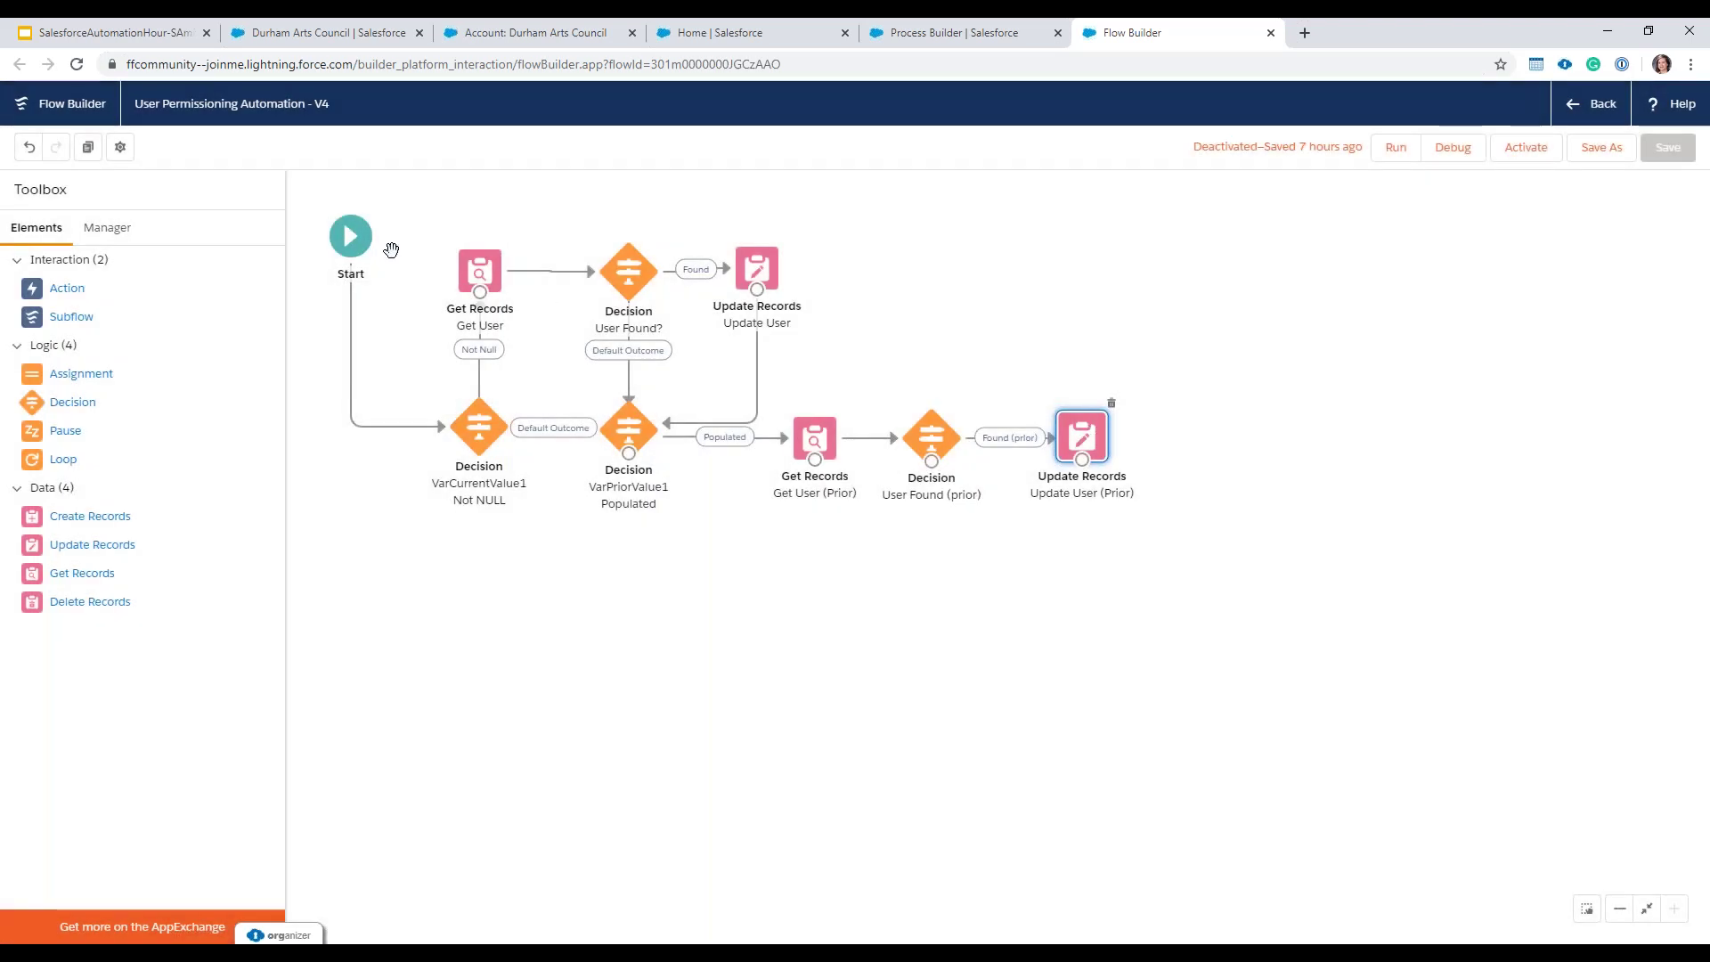
Step: Set the Durham Arts Council account's Administrative Contact to the second recent contact and save the record
click(504, 33)
click(287, 27)
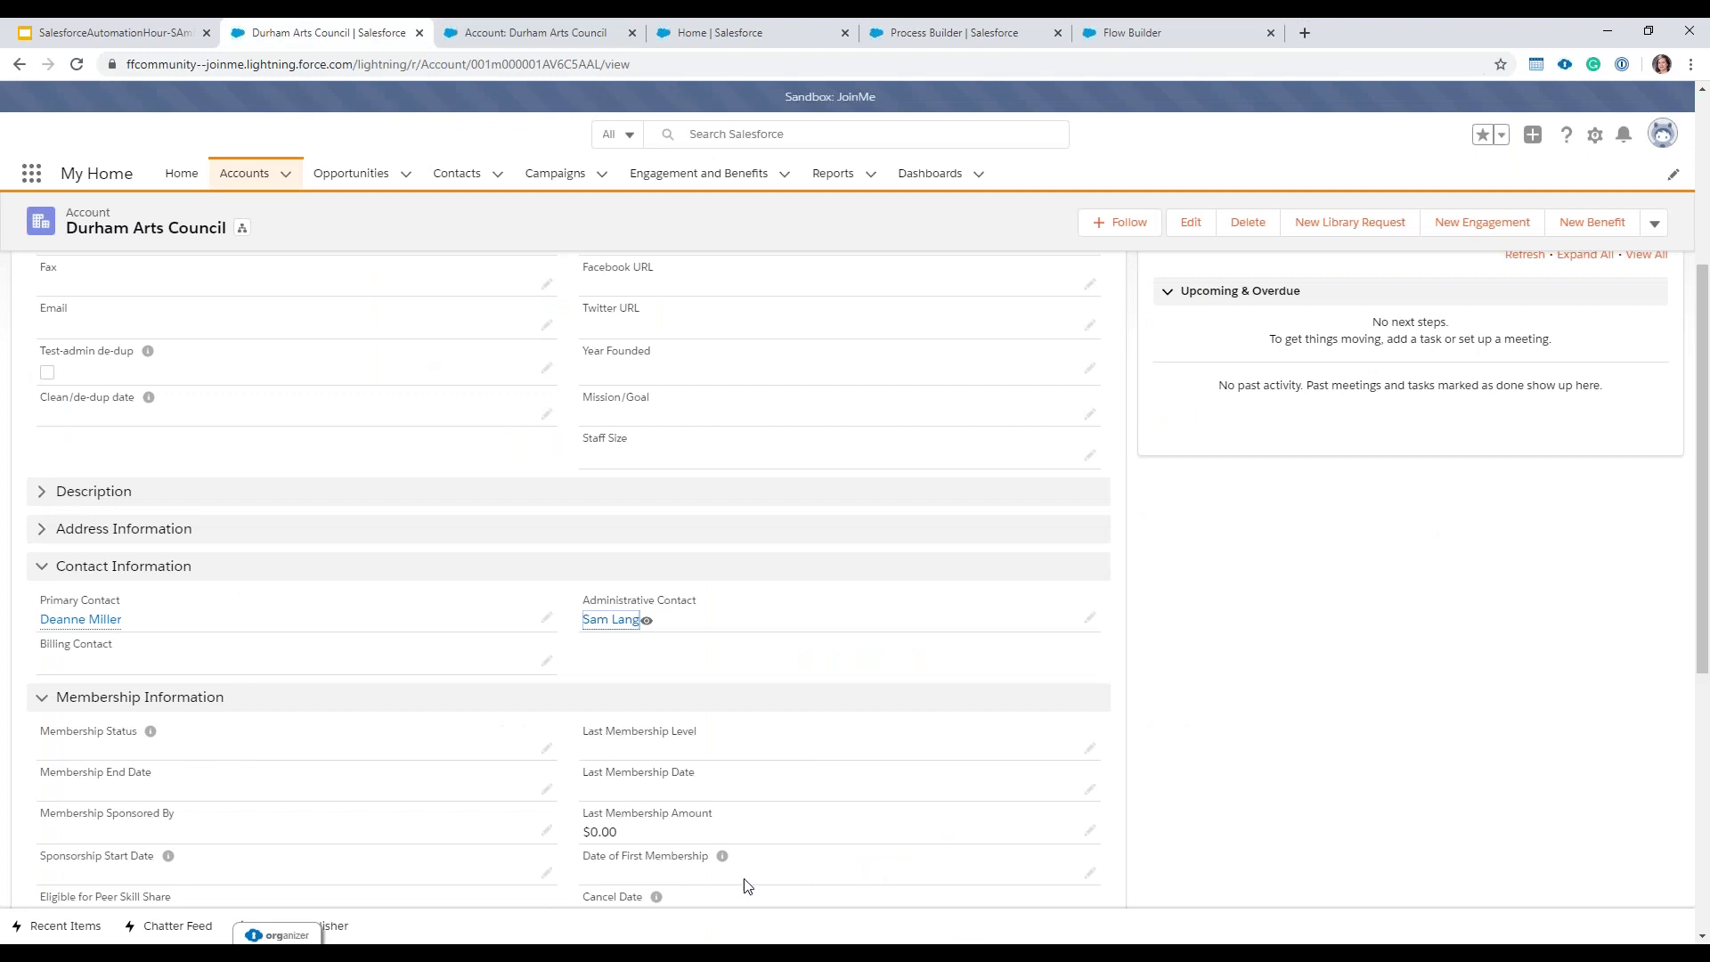
click(1088, 619)
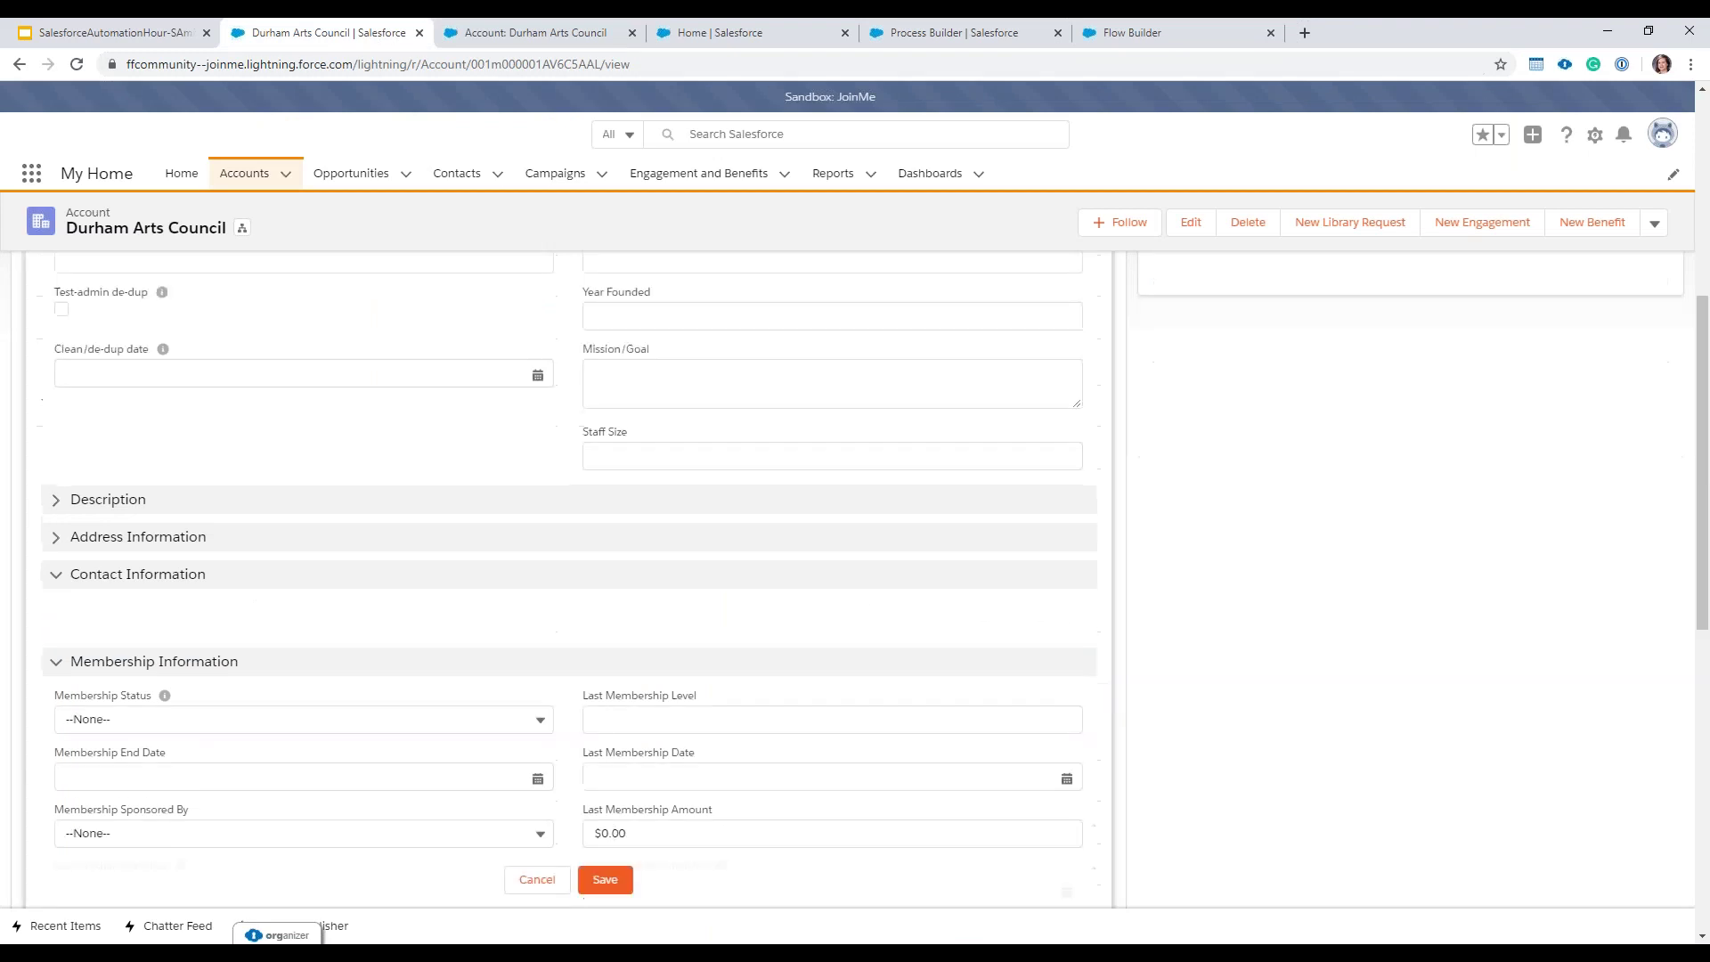
click(1069, 634)
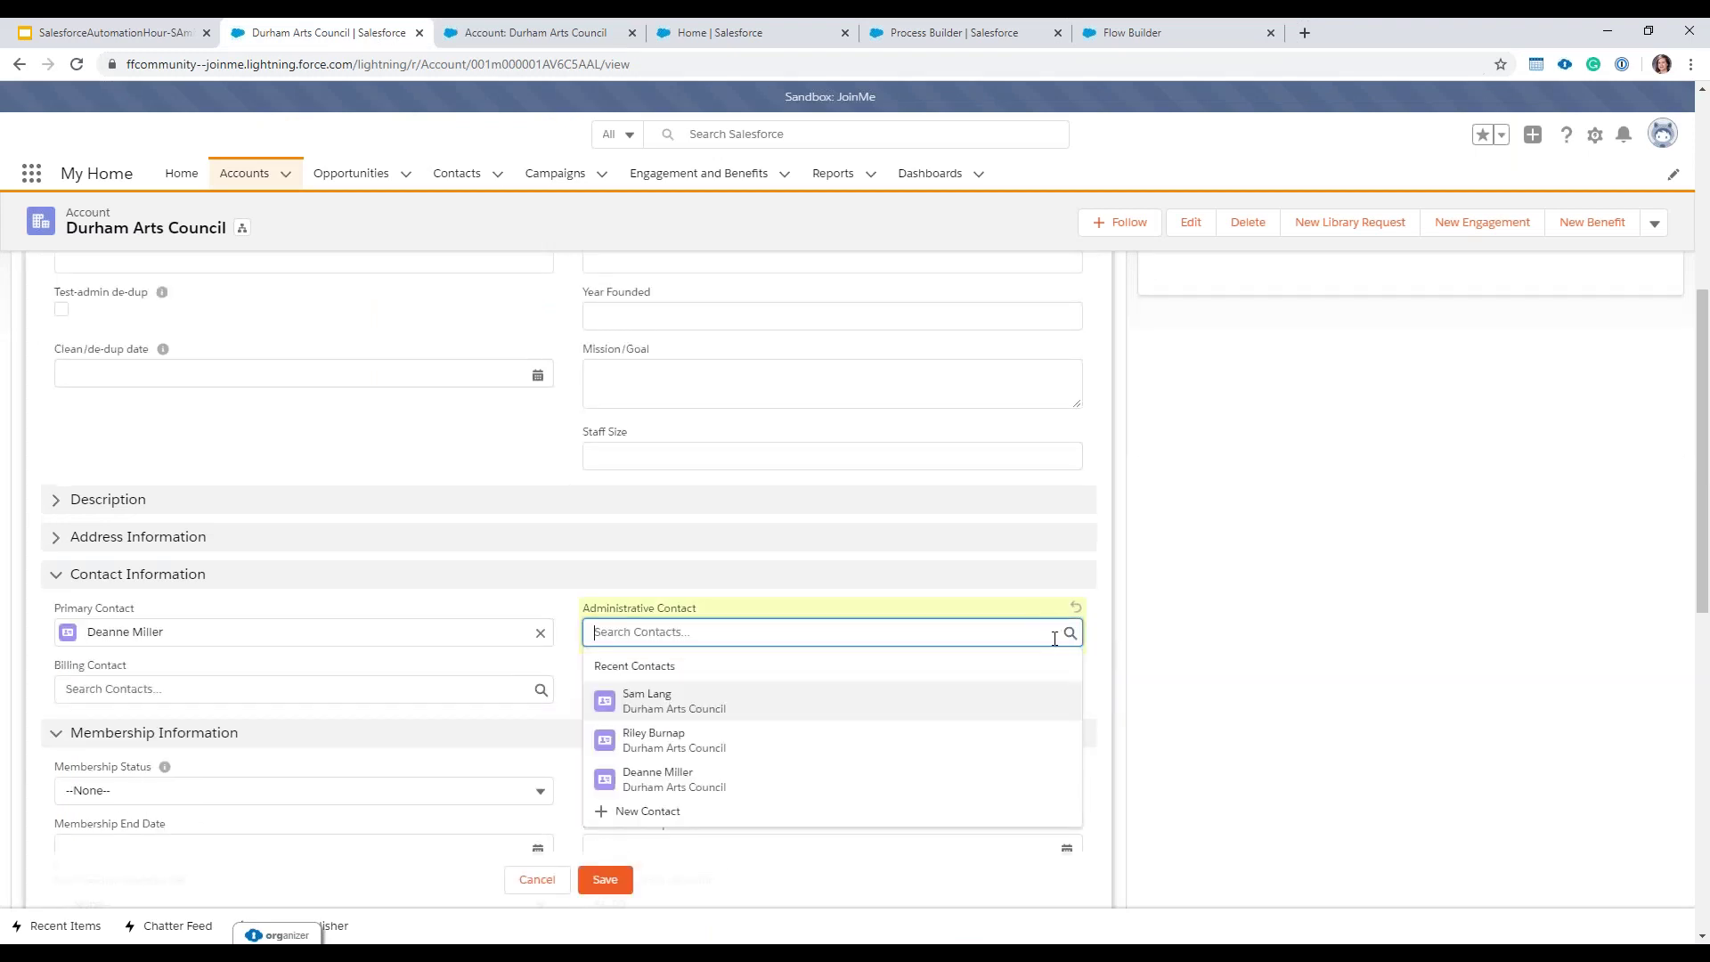
click(642, 741)
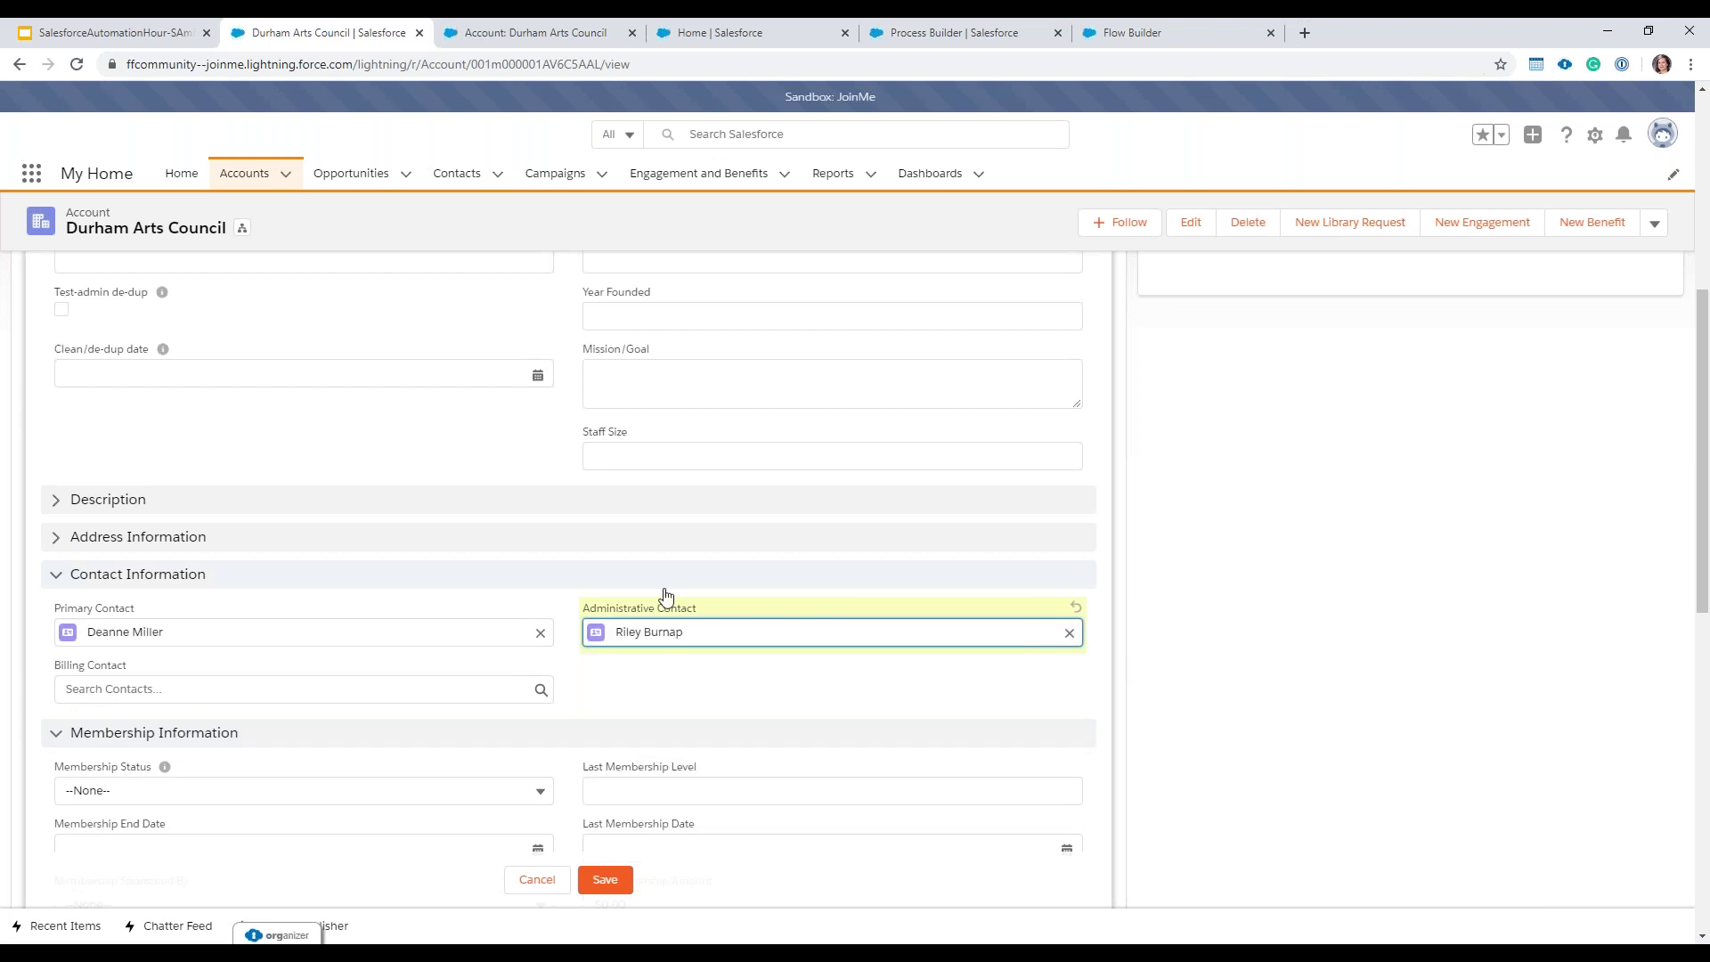
click(611, 882)
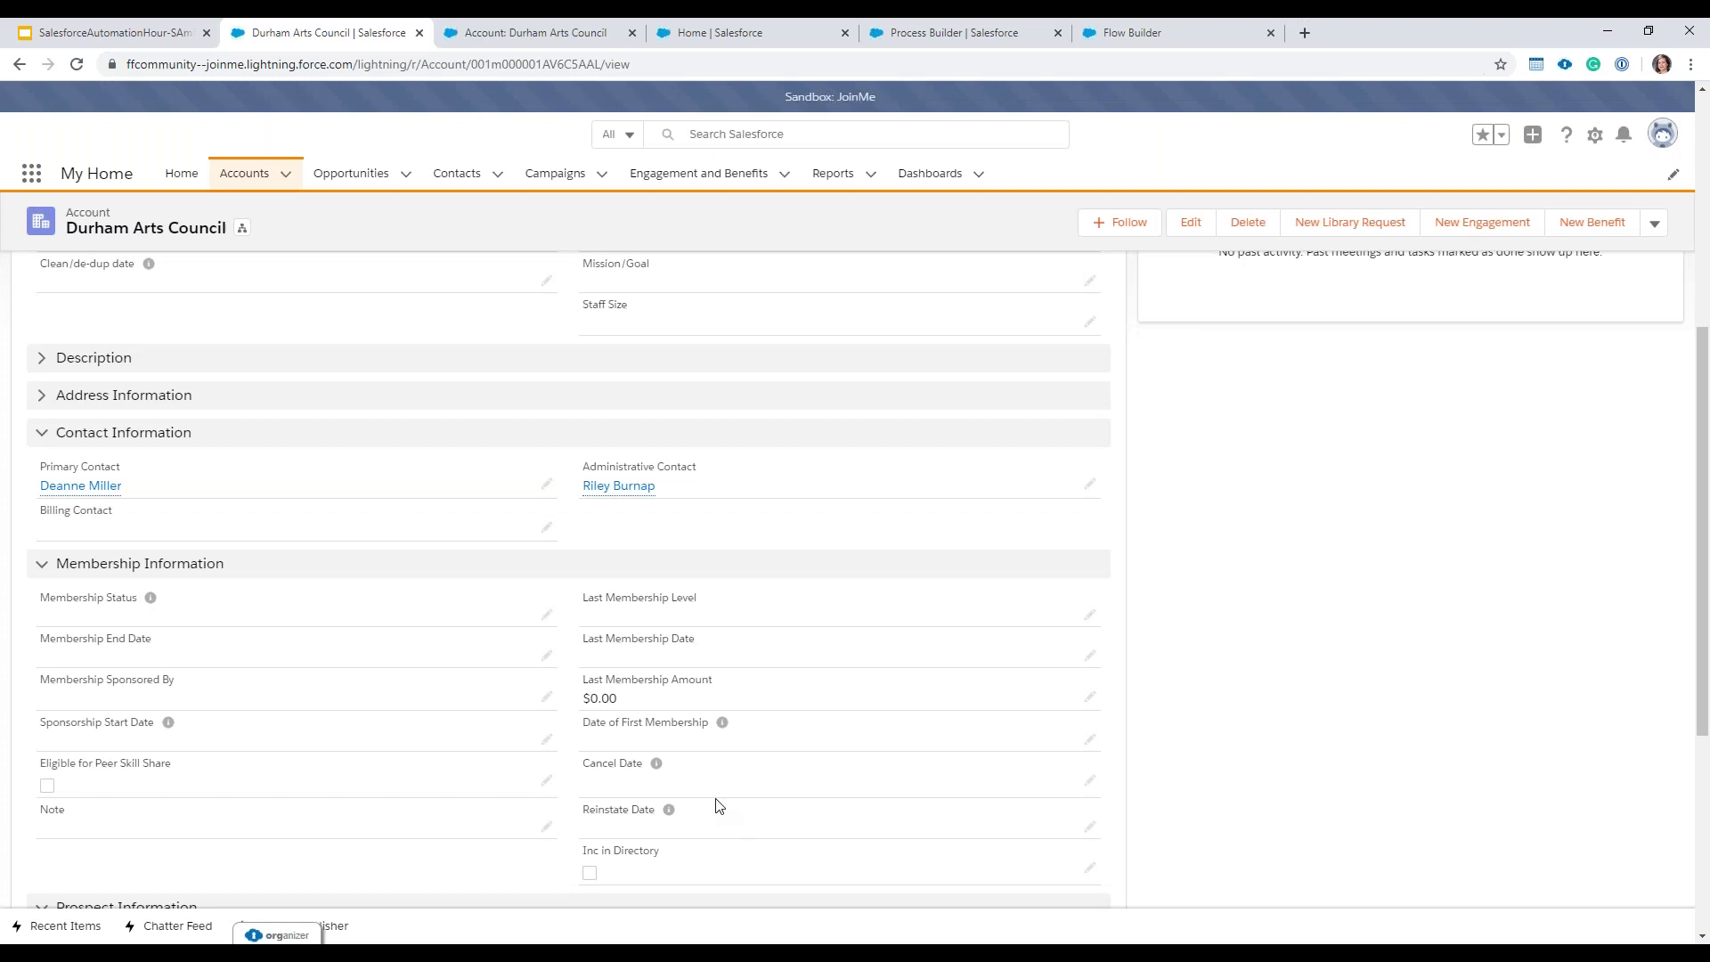
Step: Leave the flow canvas, open the details and versions of User Permissioning Automation, and deactivate version 3
click(598, 30)
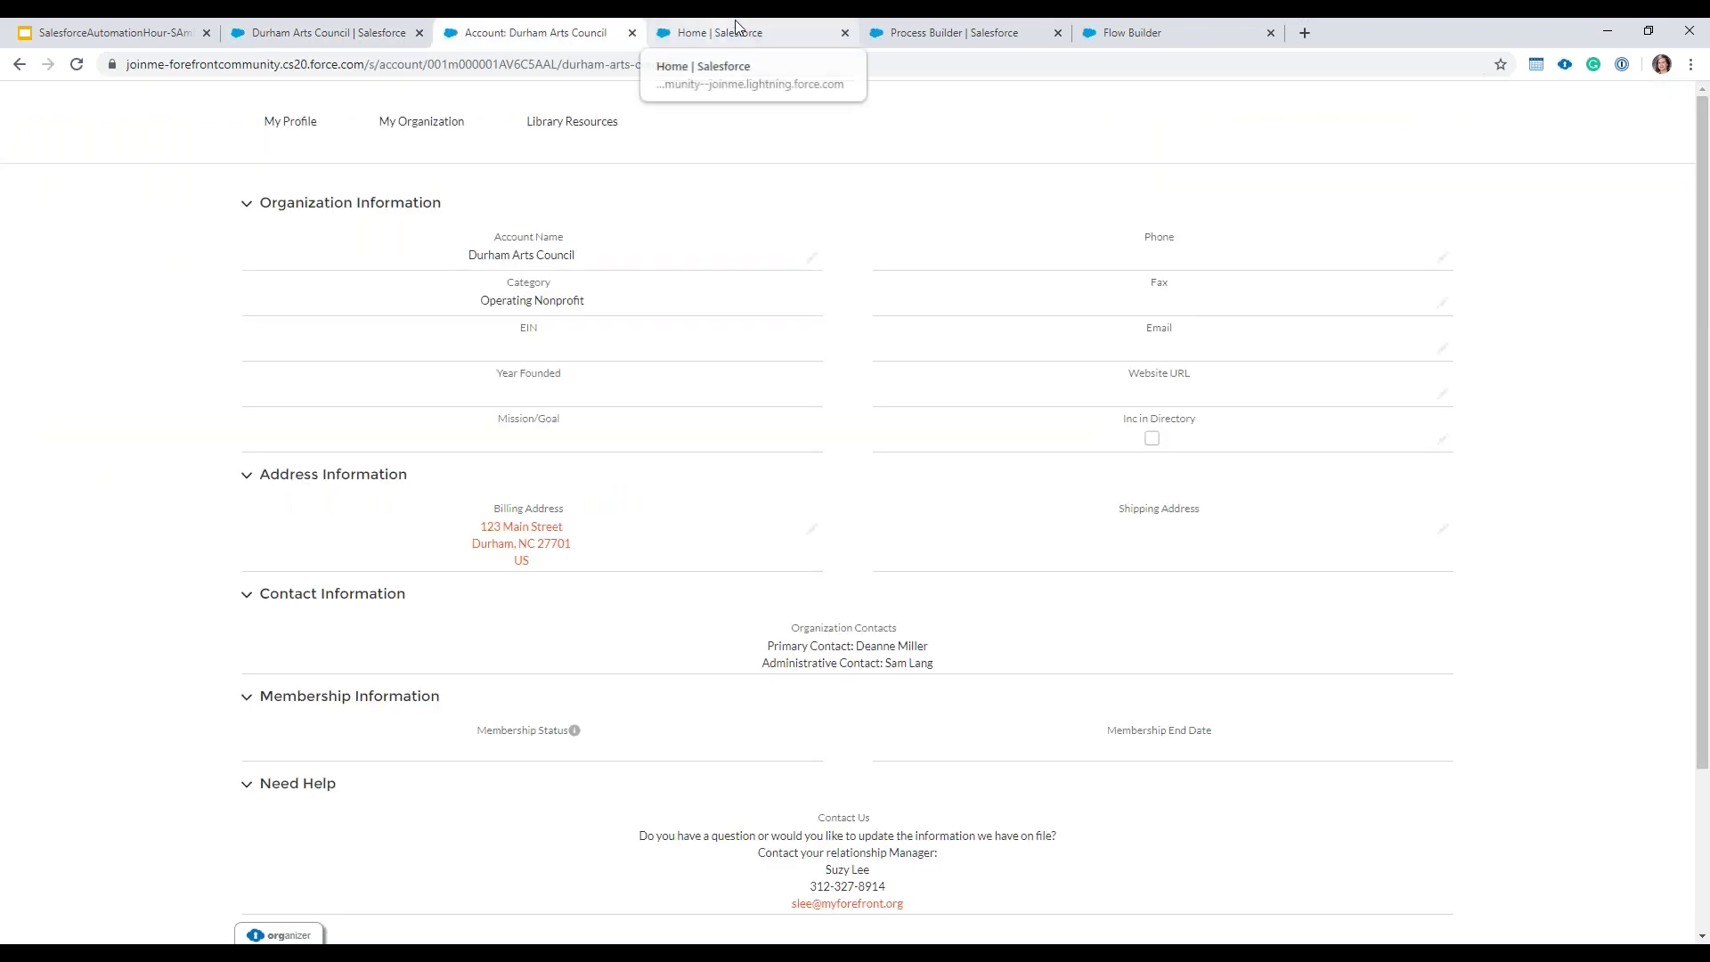
click(922, 35)
click(1141, 30)
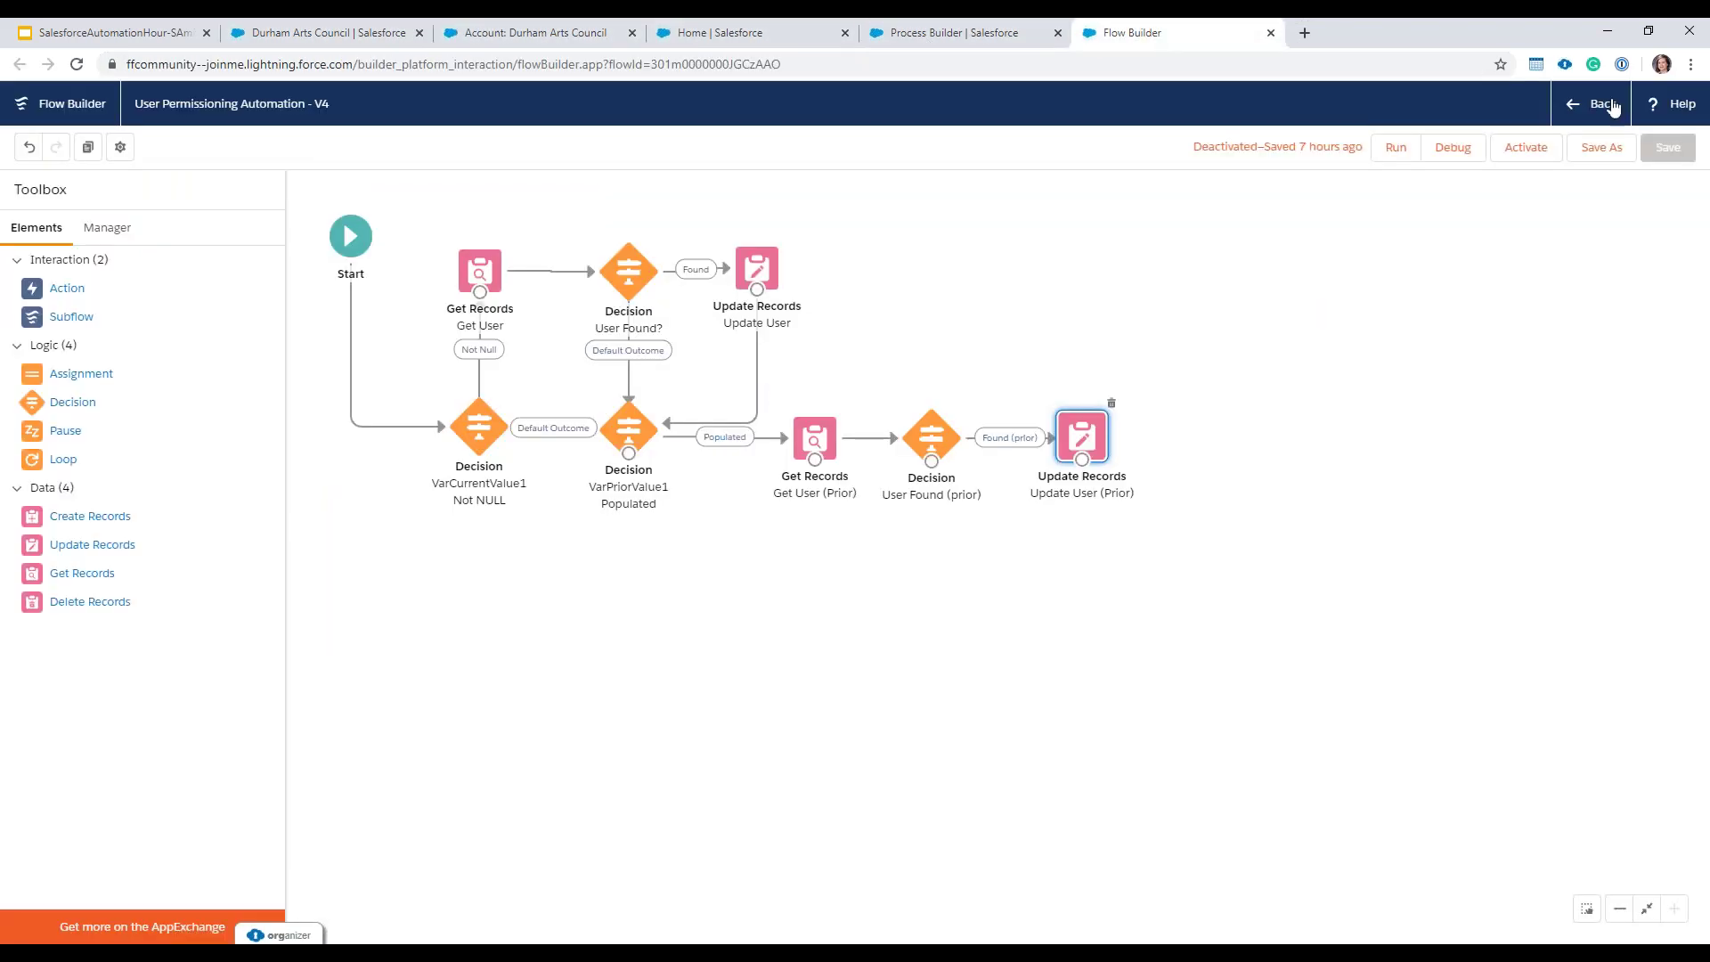
click(1594, 105)
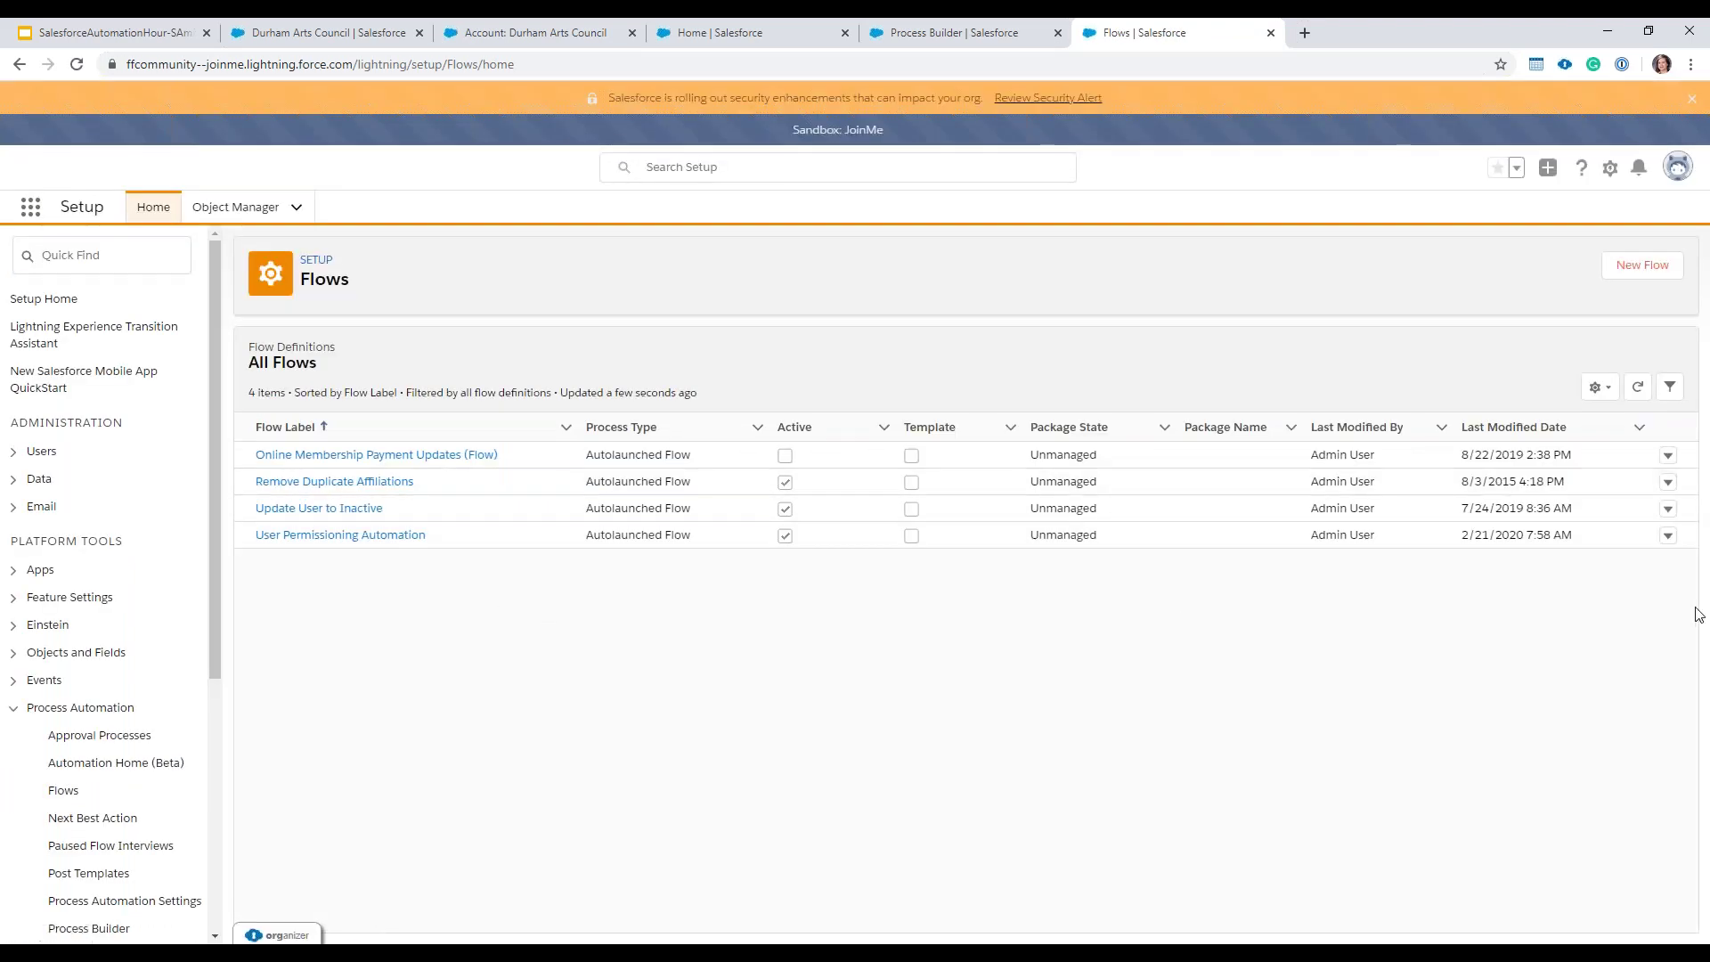
click(1667, 544)
click(1619, 575)
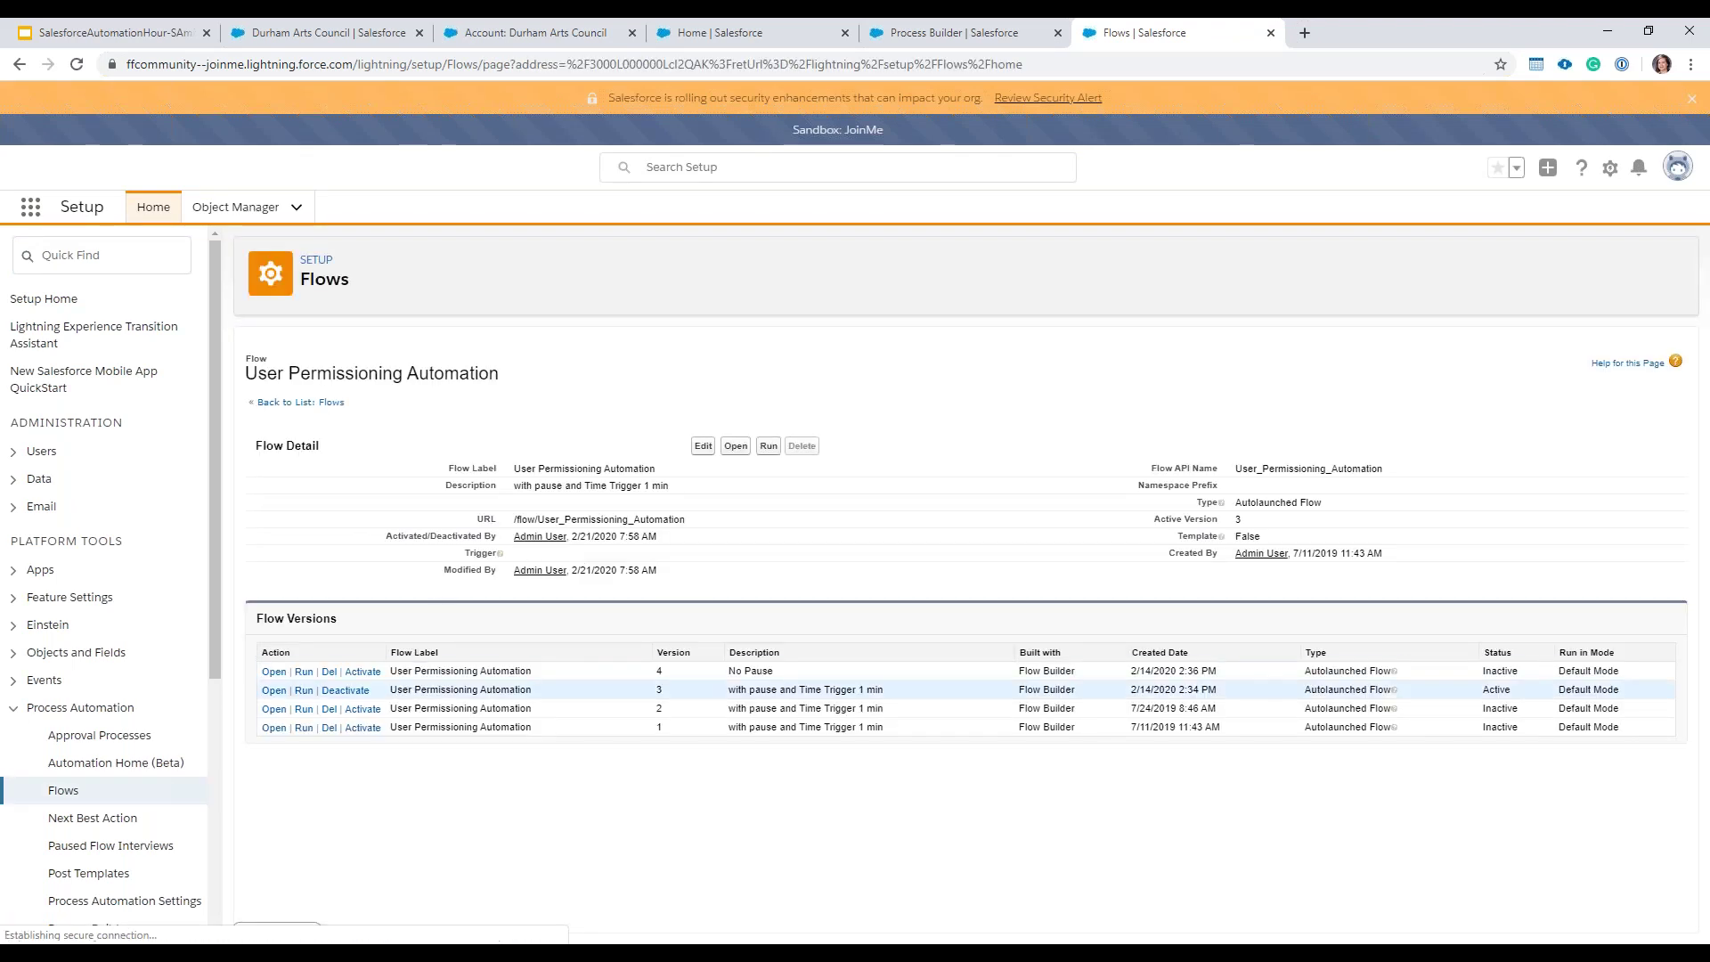
click(346, 692)
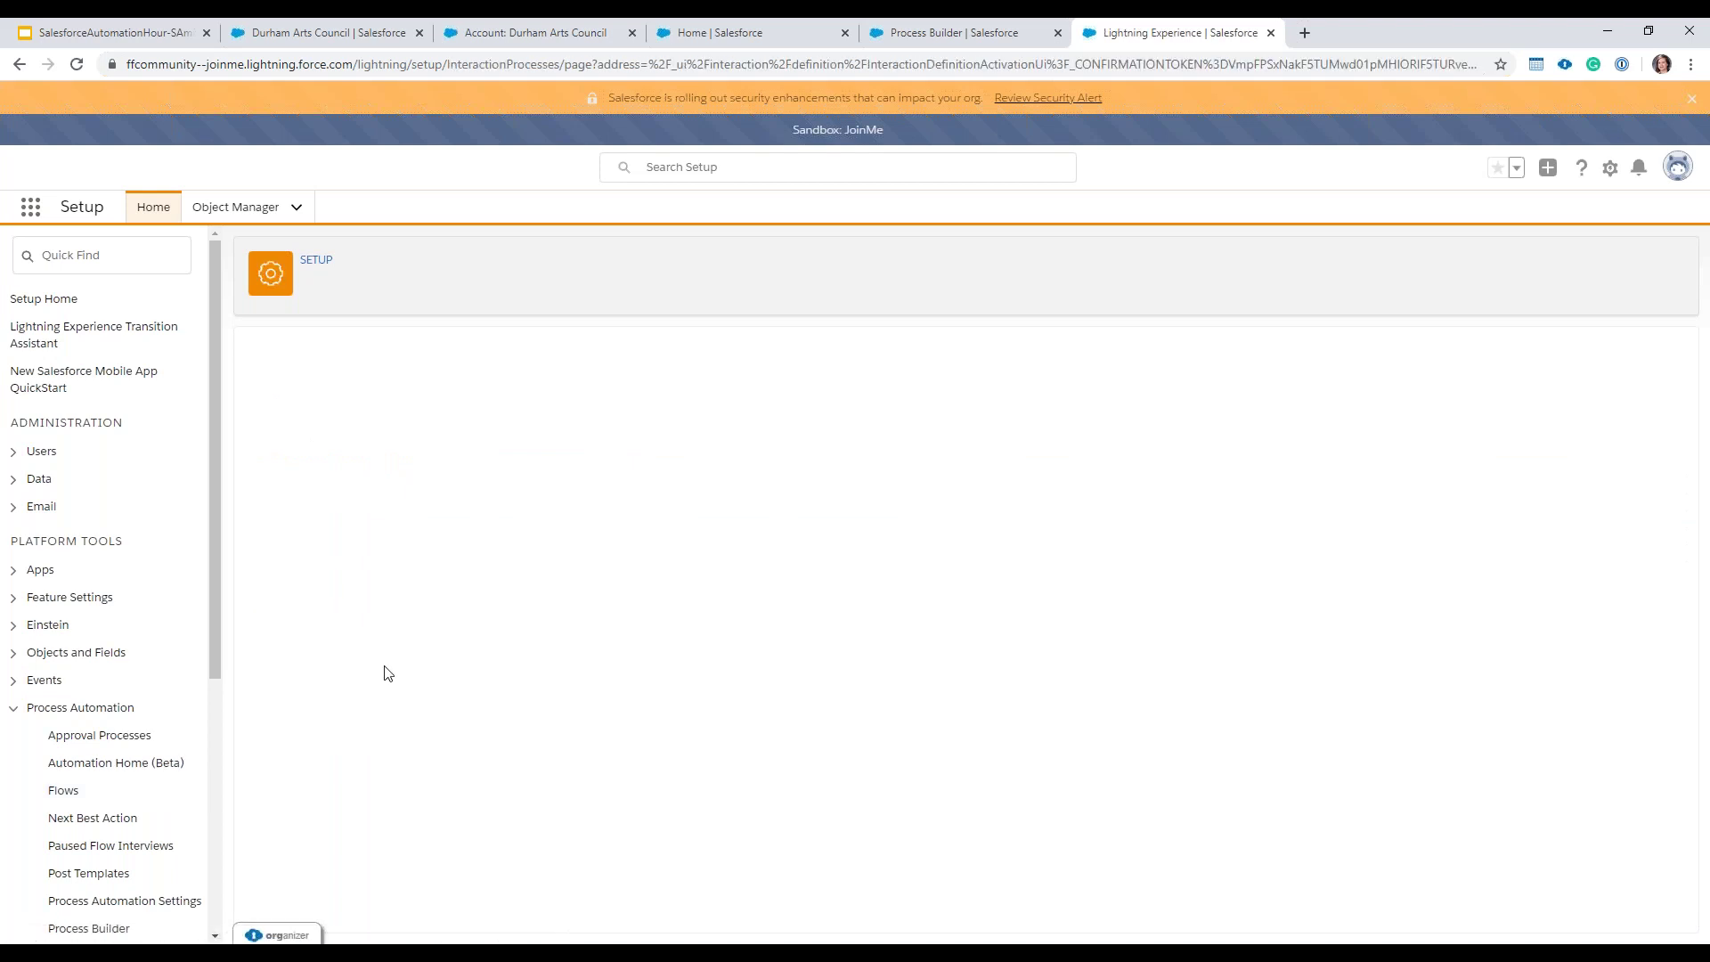
Step: Restore the previous Administrative Contact on the Durham Arts Council account by choosing the first recent contact, and save
click(524, 29)
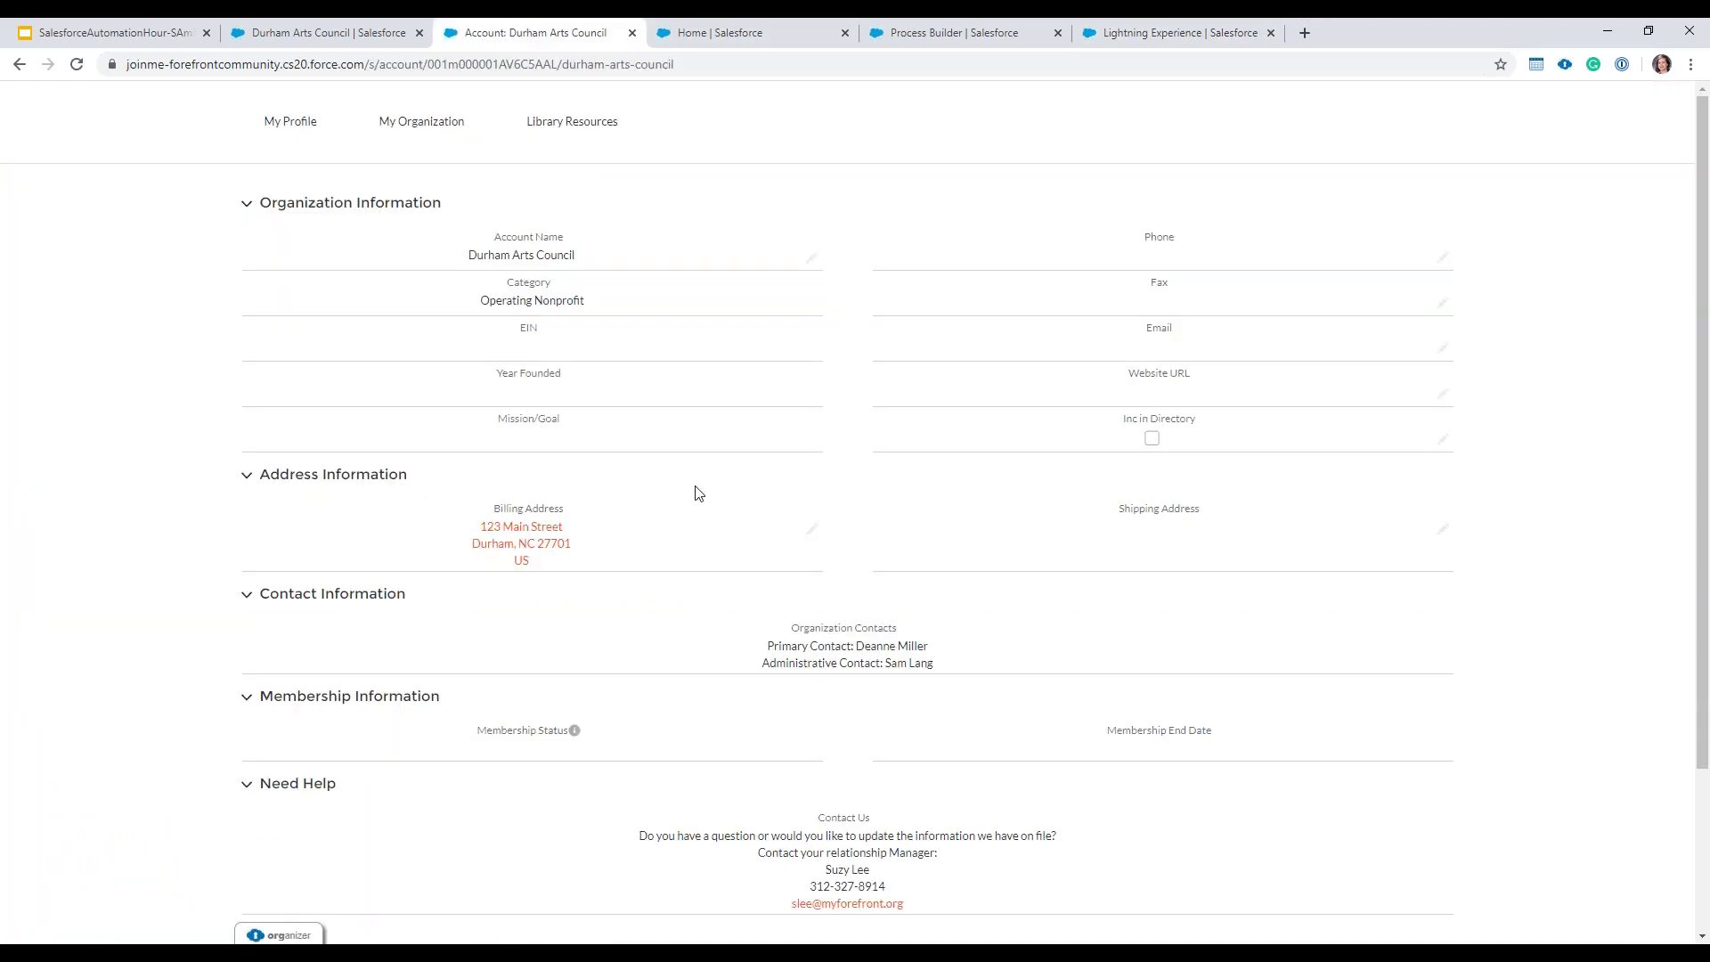
click(311, 32)
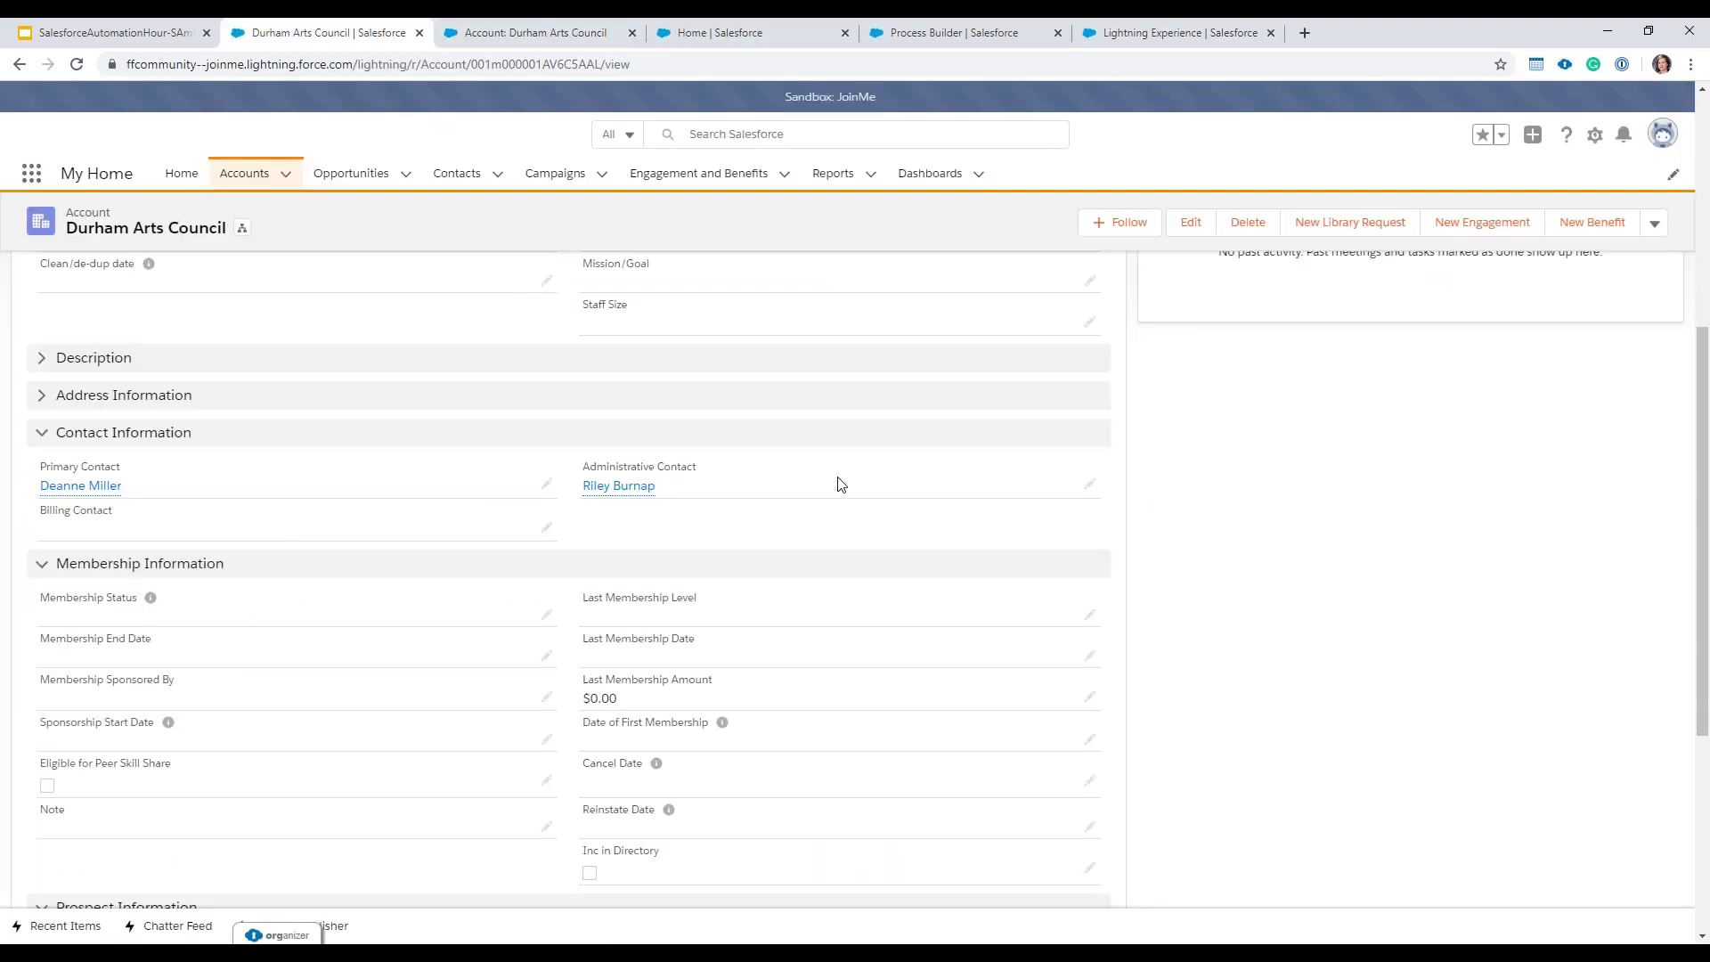
click(1090, 485)
click(1069, 502)
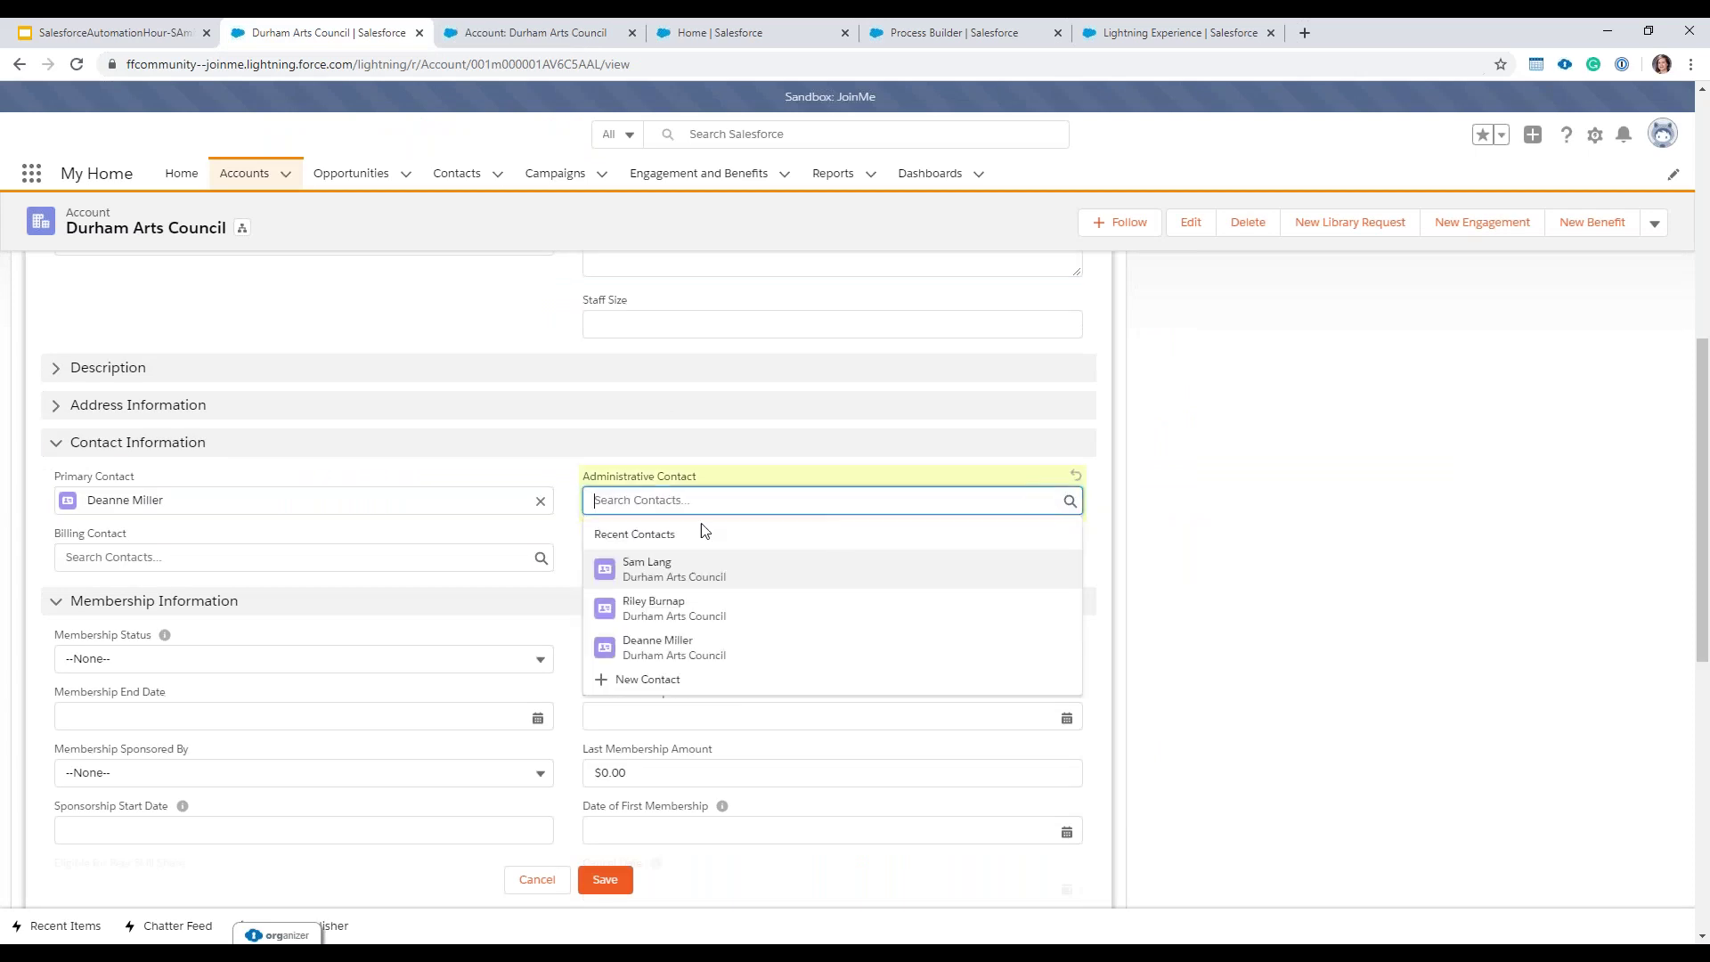
click(649, 563)
click(606, 881)
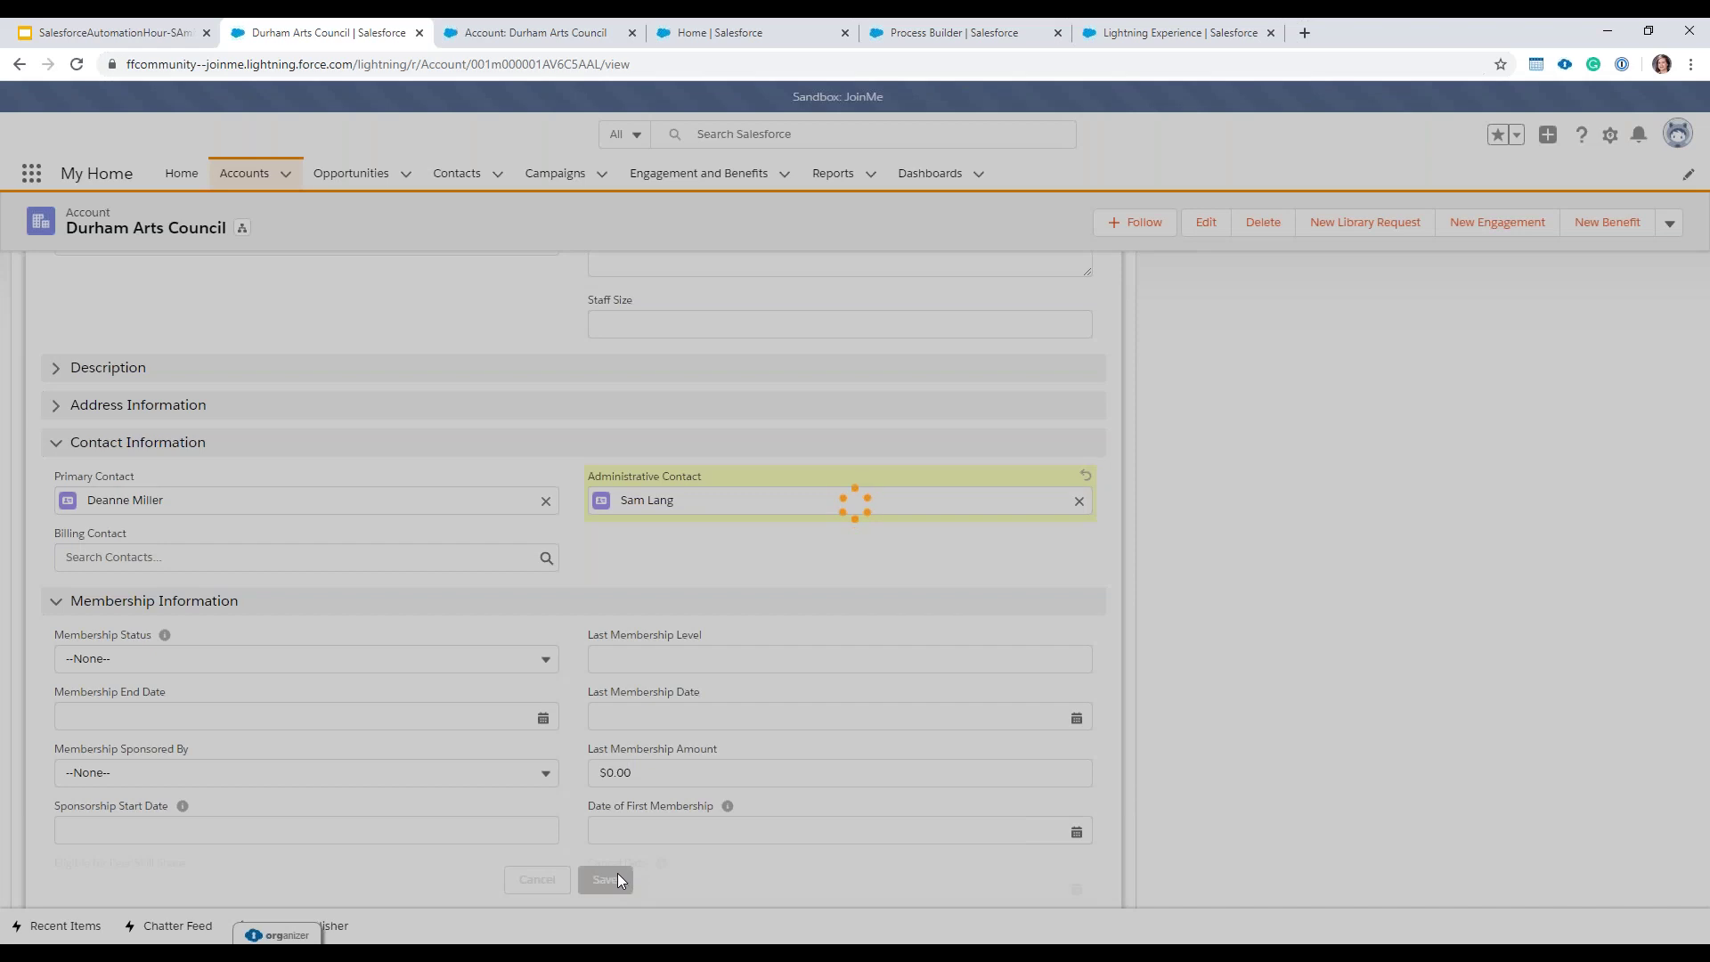
scroll(694, 766, down, 3)
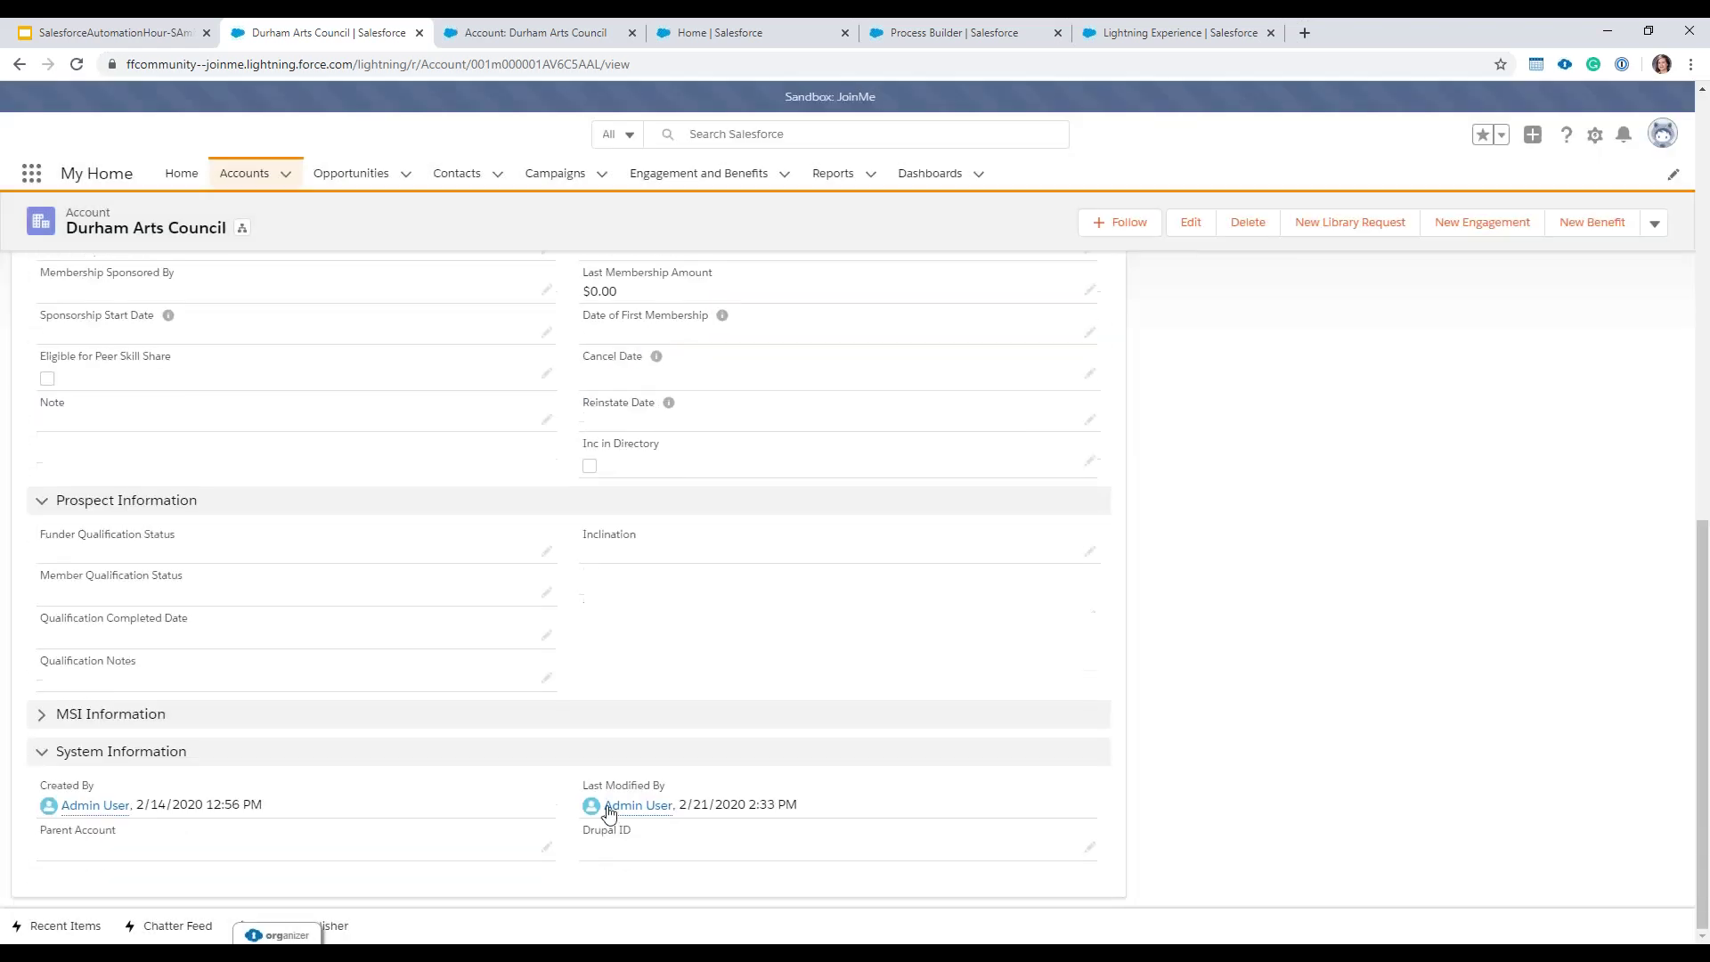
Step: Reload the account page and activate version 4 (No Pause) of the User Permissioning Automation flow
click(76, 65)
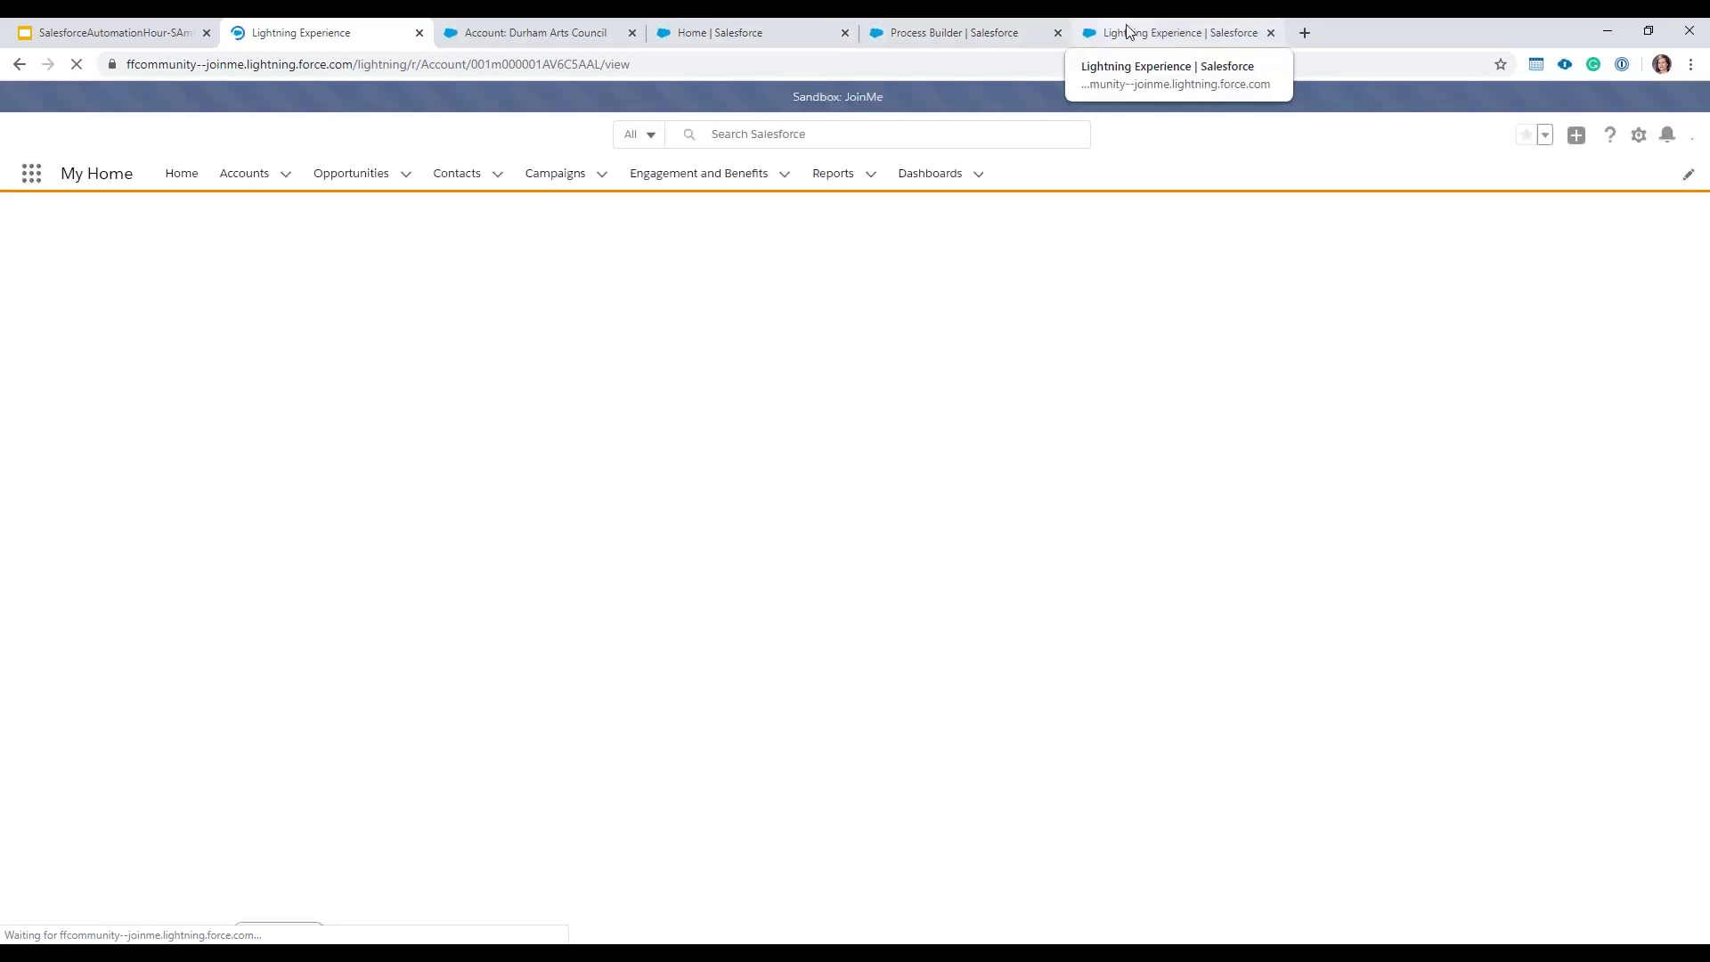
click(1127, 36)
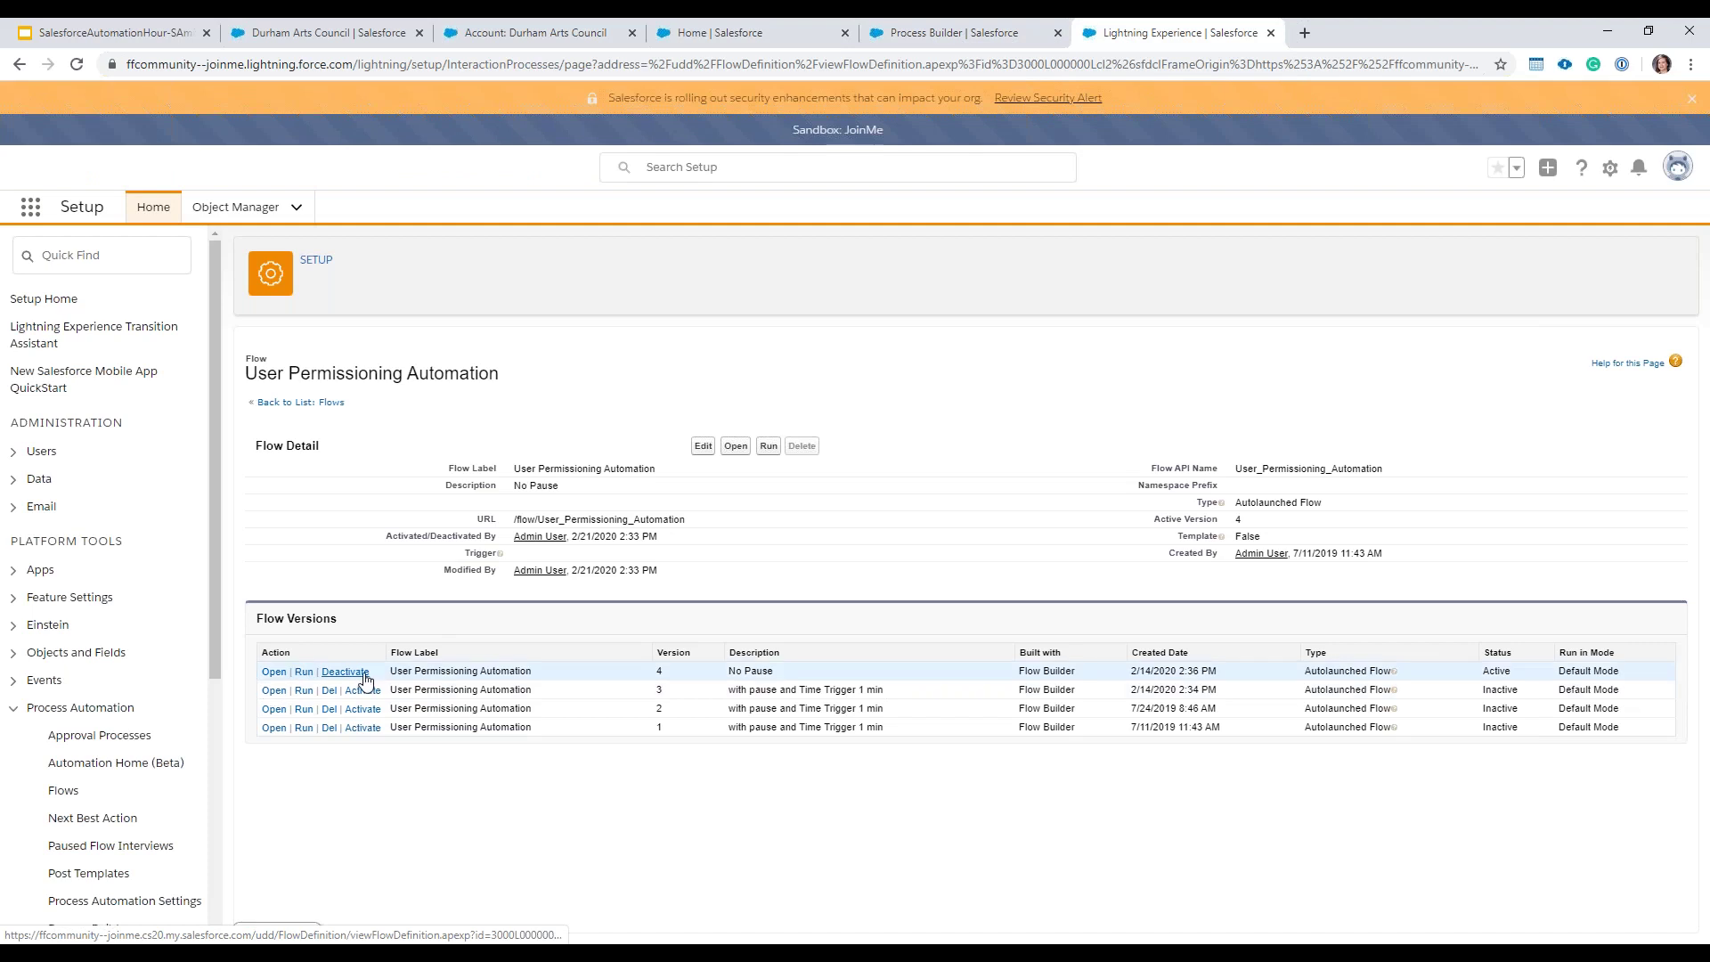
click(464, 35)
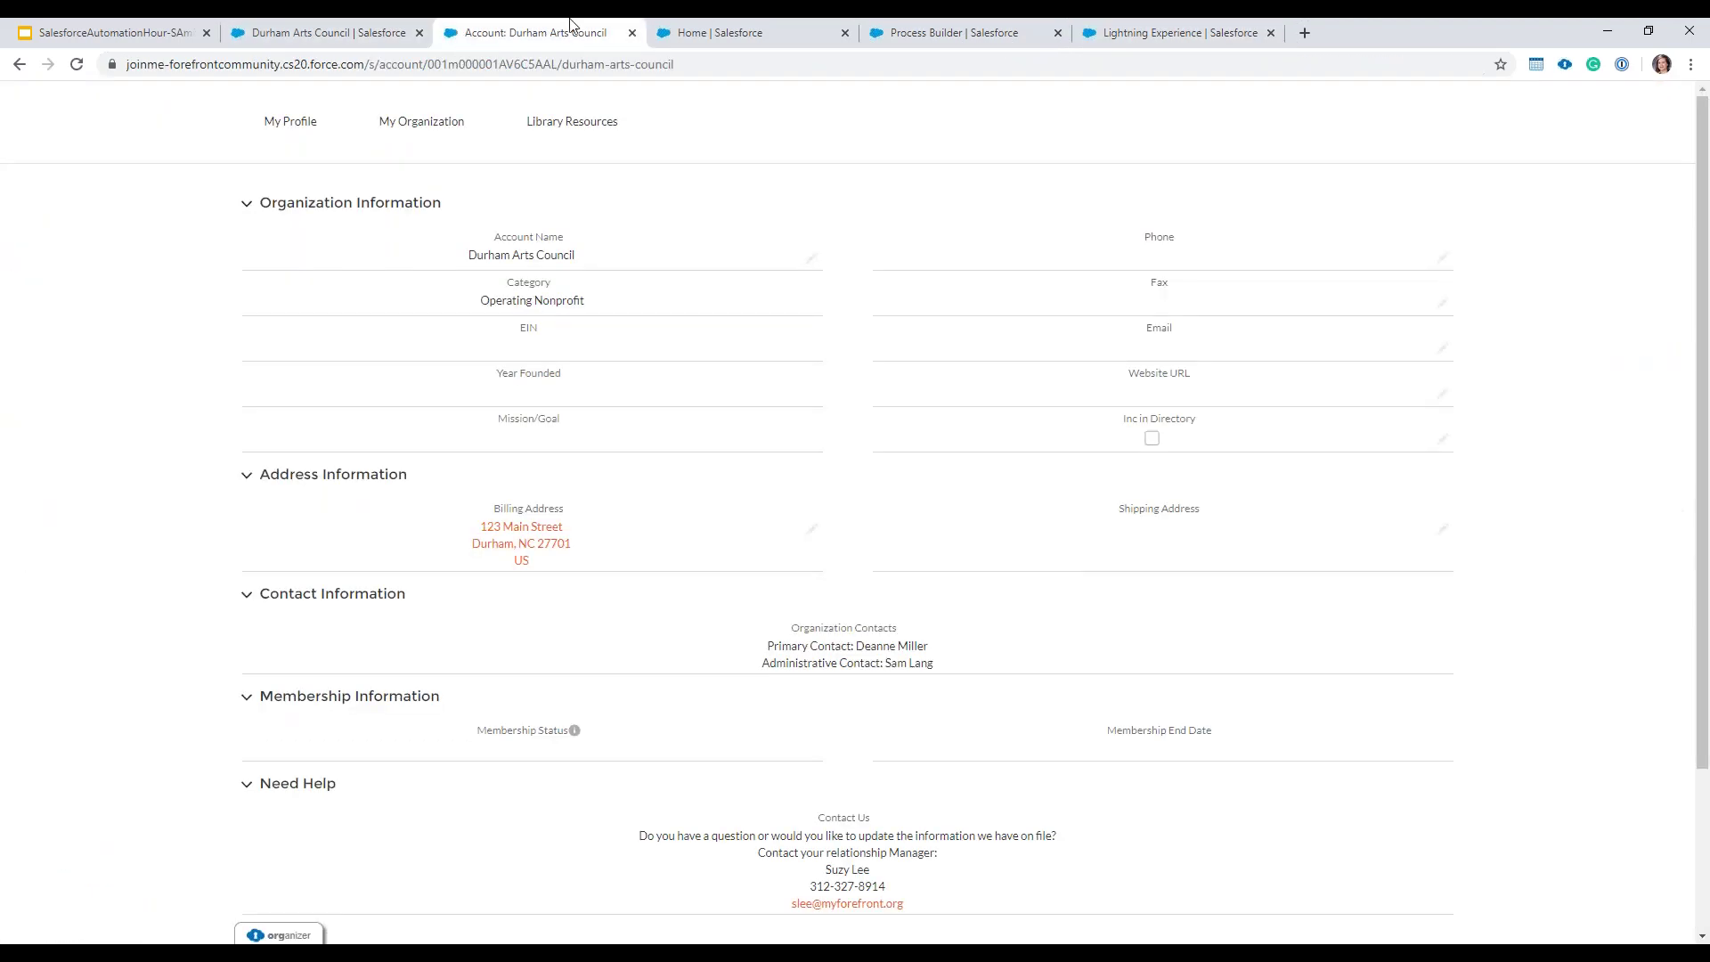
Step: Try to save the Durham Arts Council account with the second recent contact as its Administrative Contact
click(251, 45)
scroll(801, 646, down, 5)
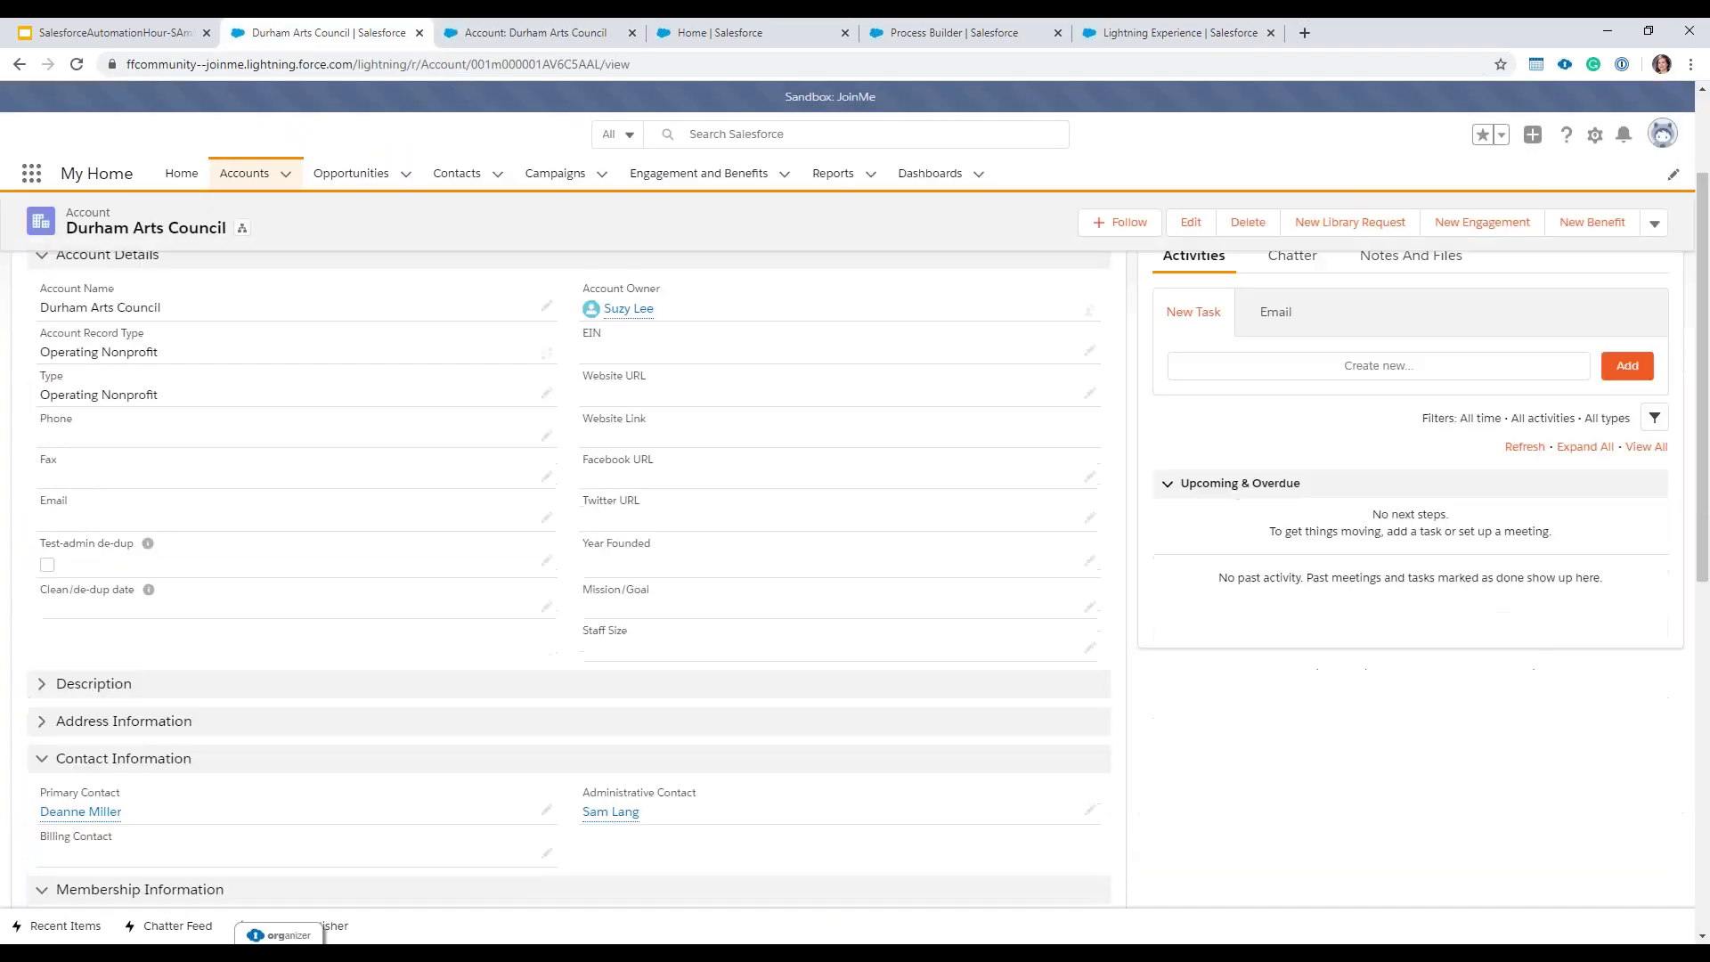
scroll(873, 633, down, 2)
click(1089, 443)
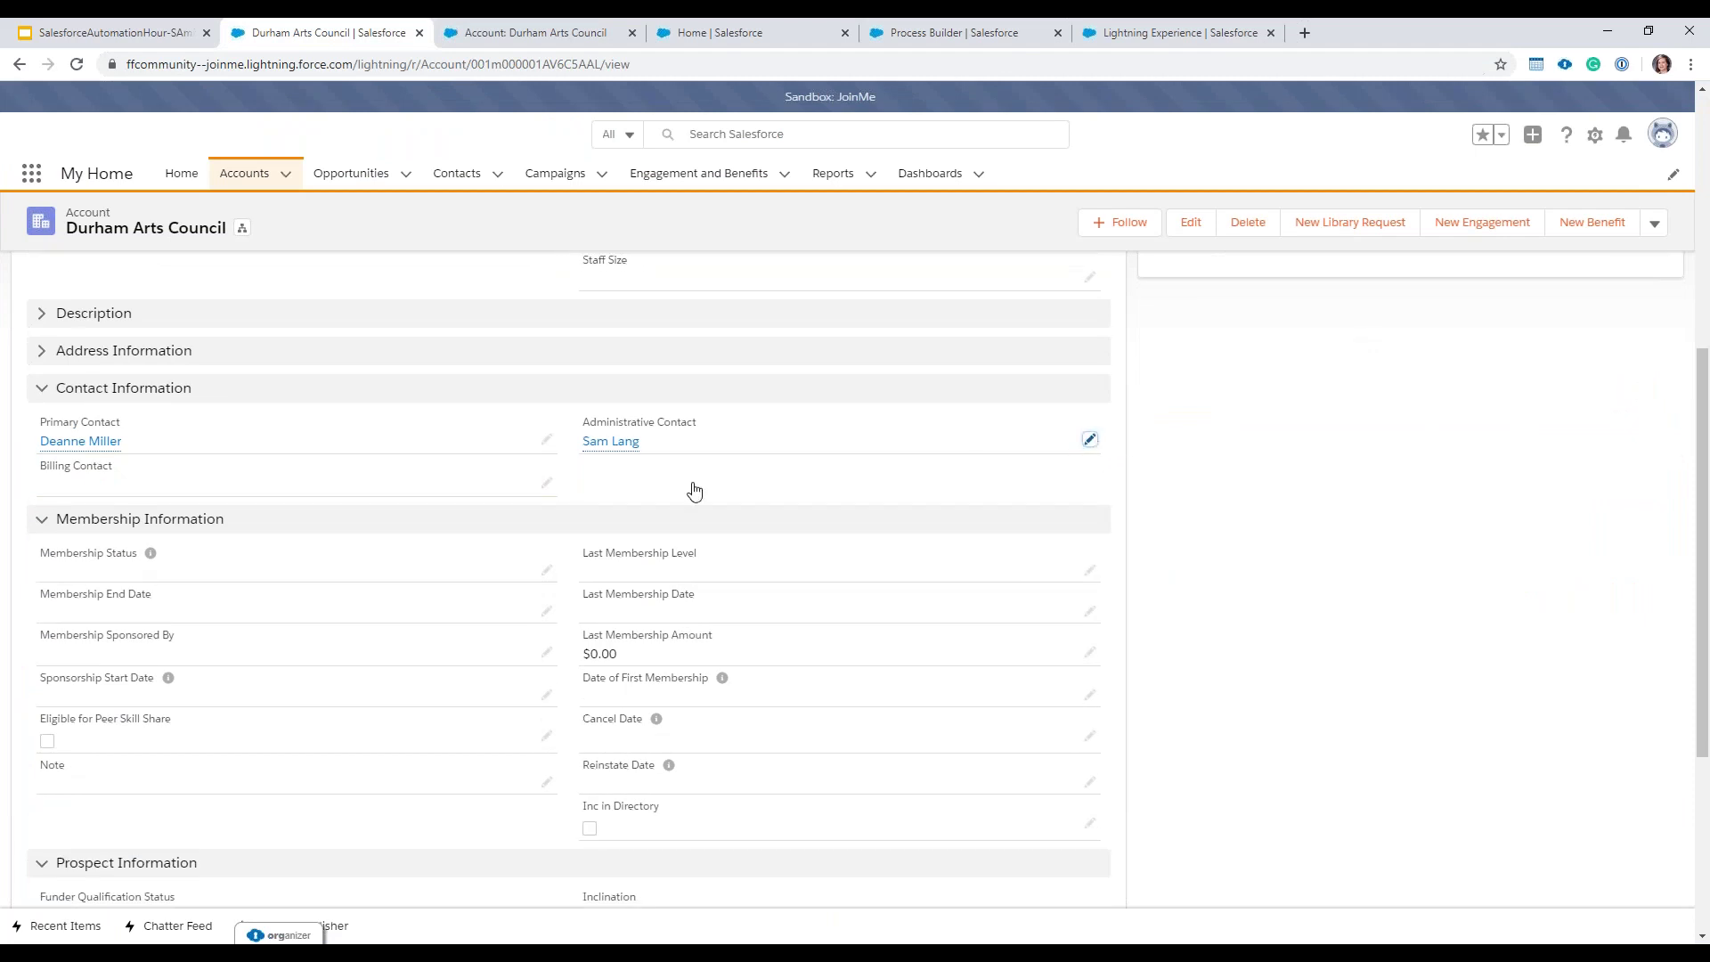
click(1069, 543)
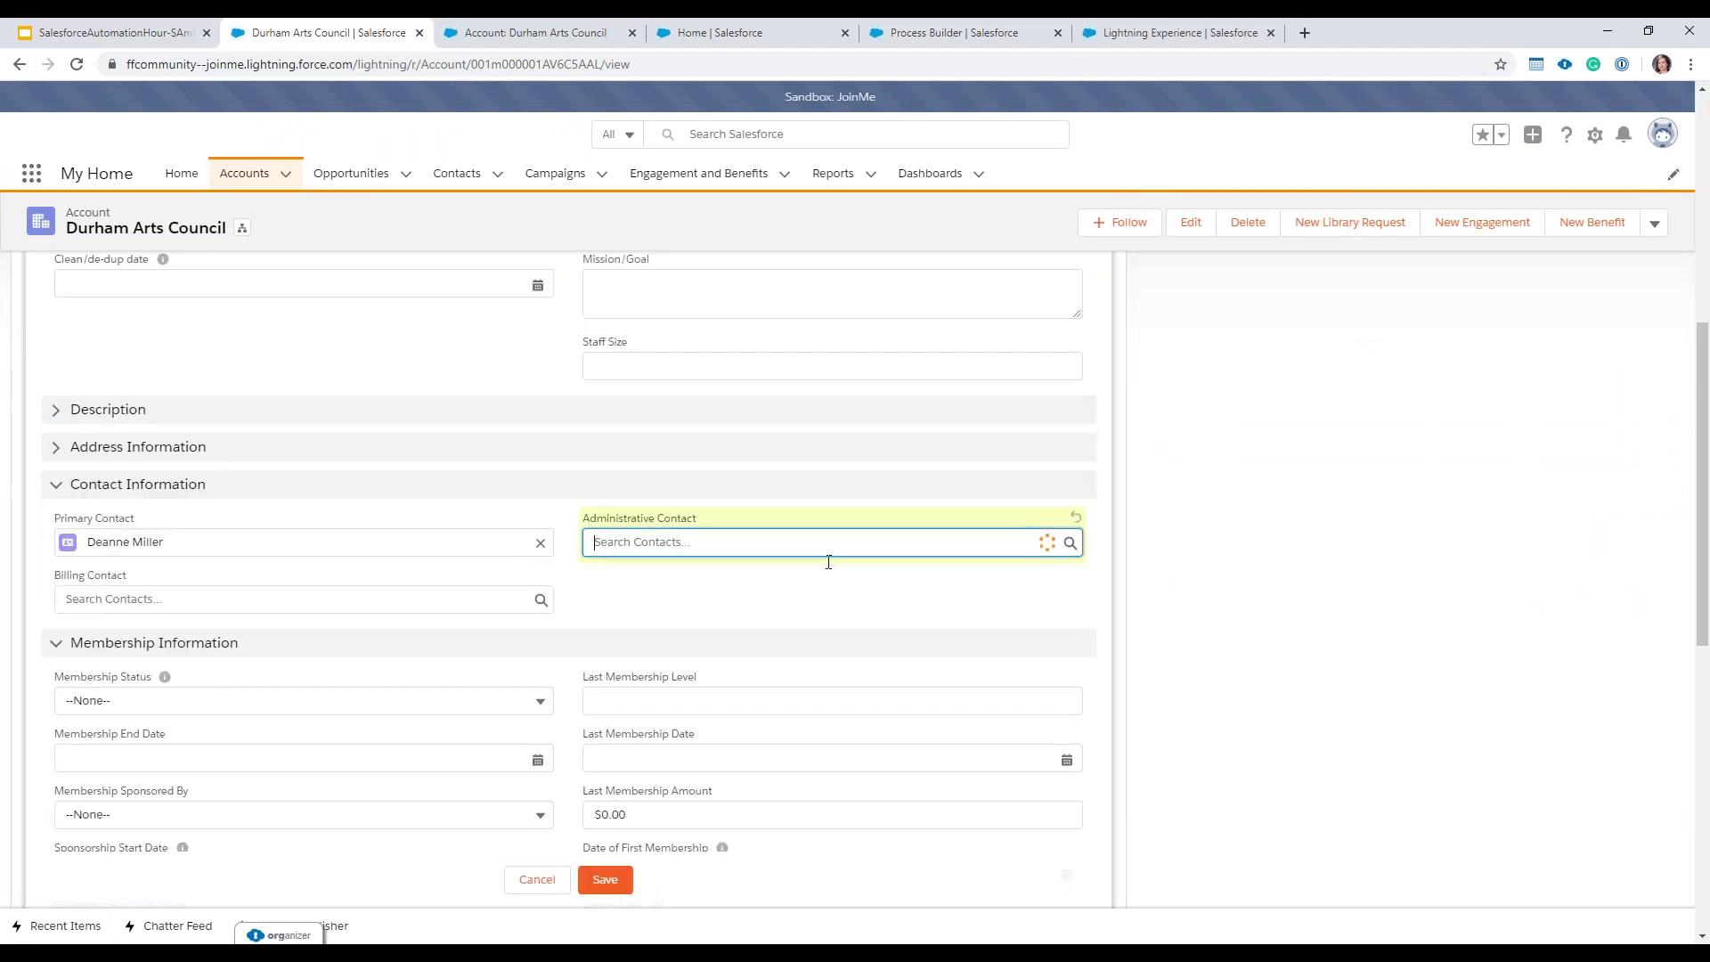
click(677, 651)
click(605, 879)
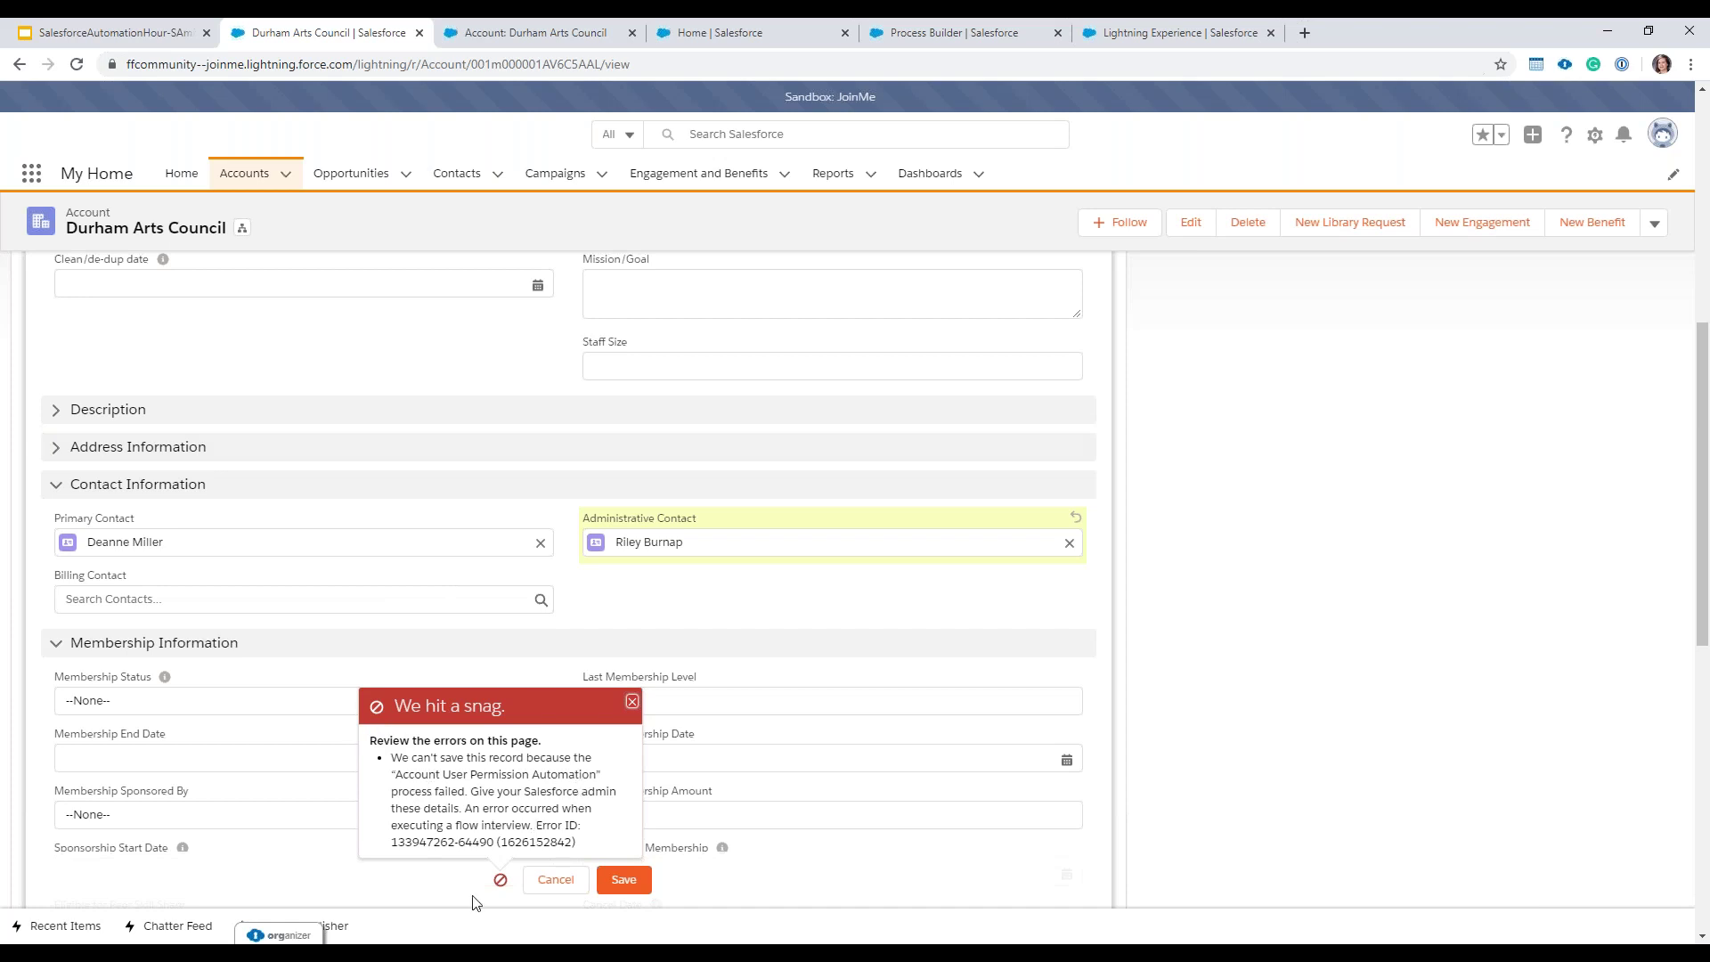
Step: Switch to the Google Slides presentation and open slide 19 to read the details of the flow error
click(1306, 32)
click(1325, 32)
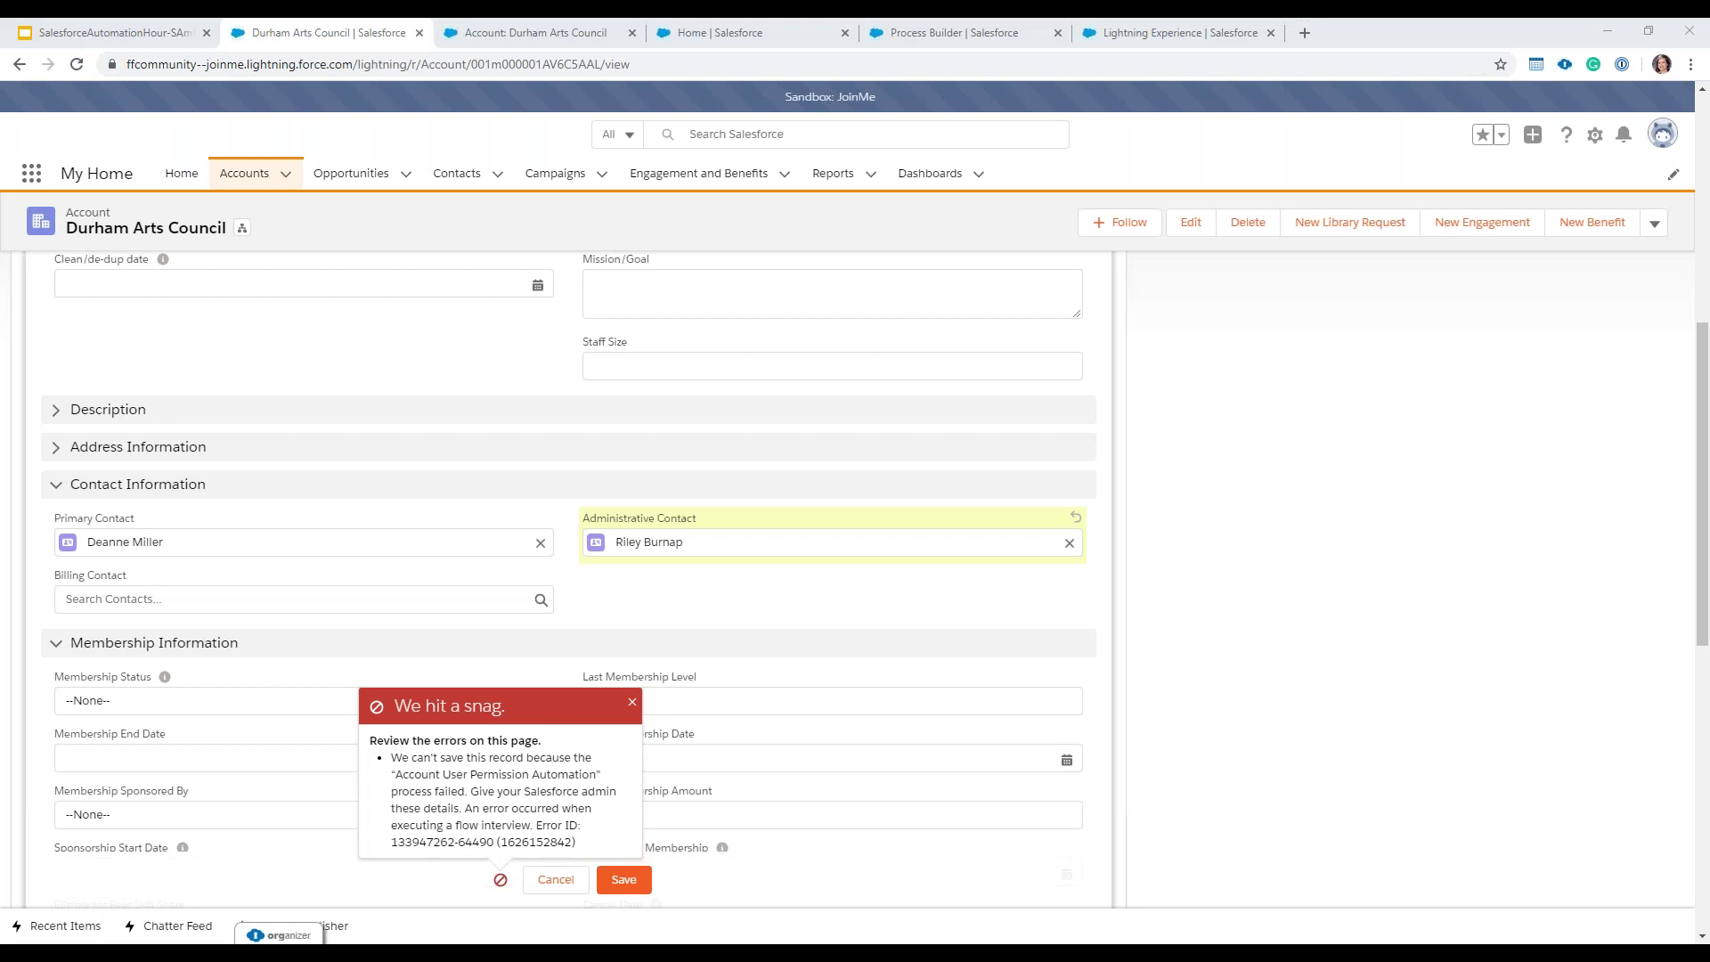
click(114, 33)
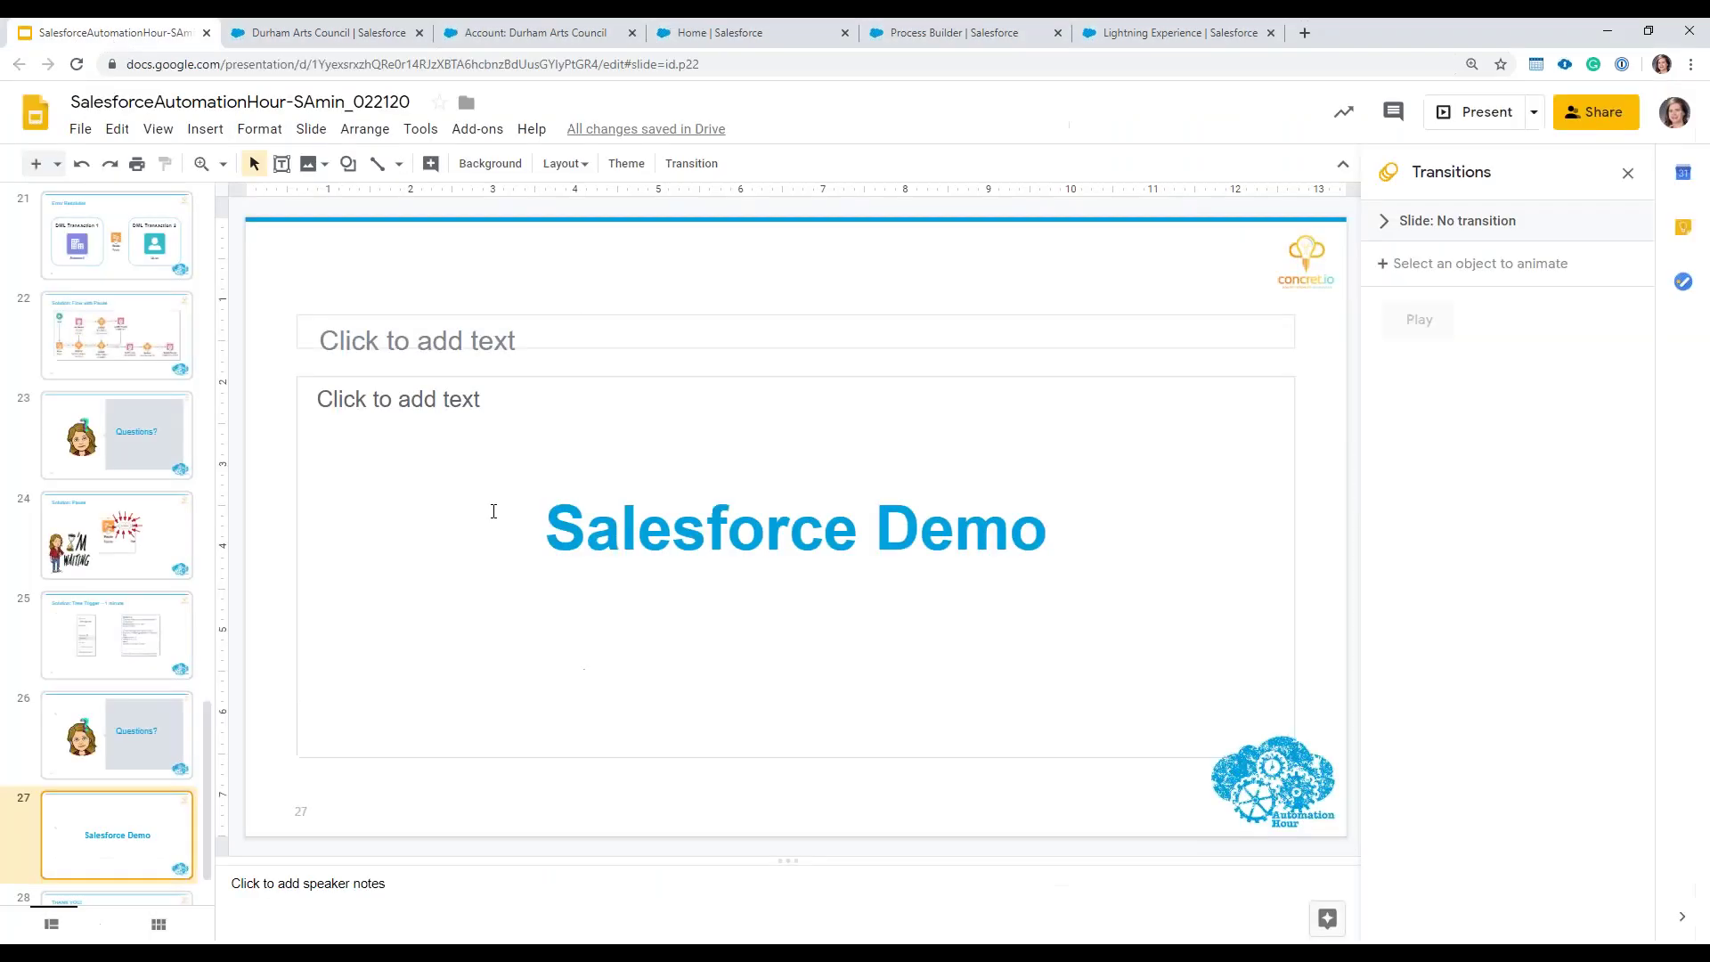
scroll(114, 598, up, 6)
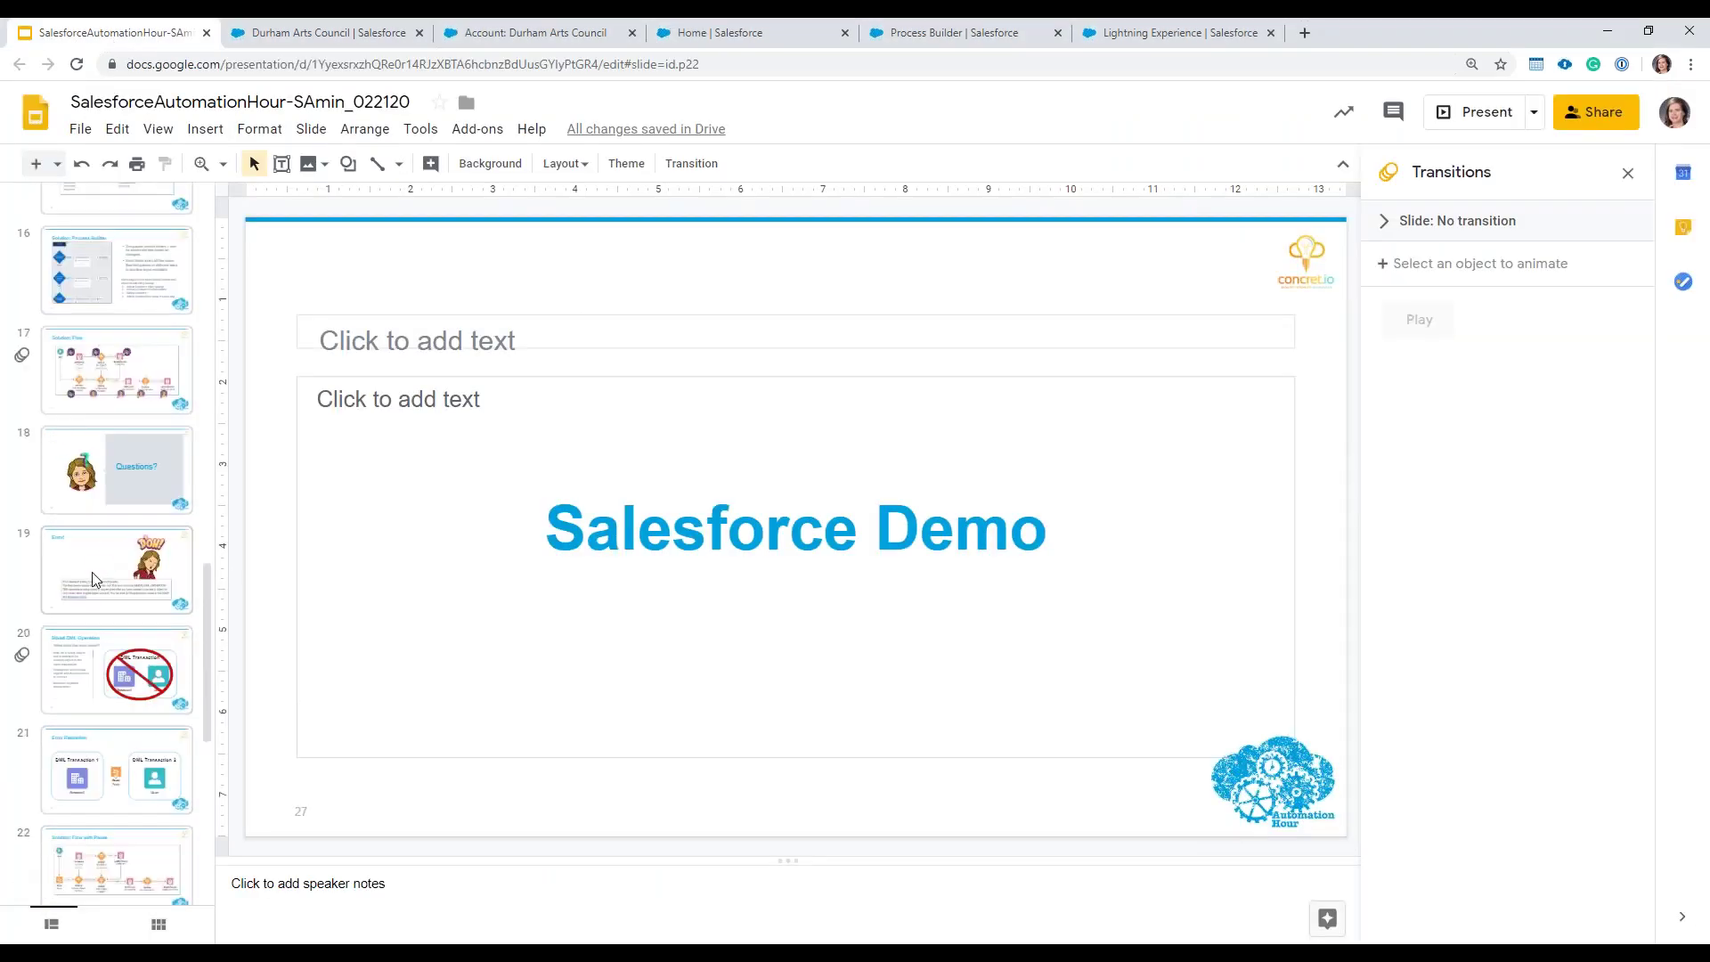
click(98, 580)
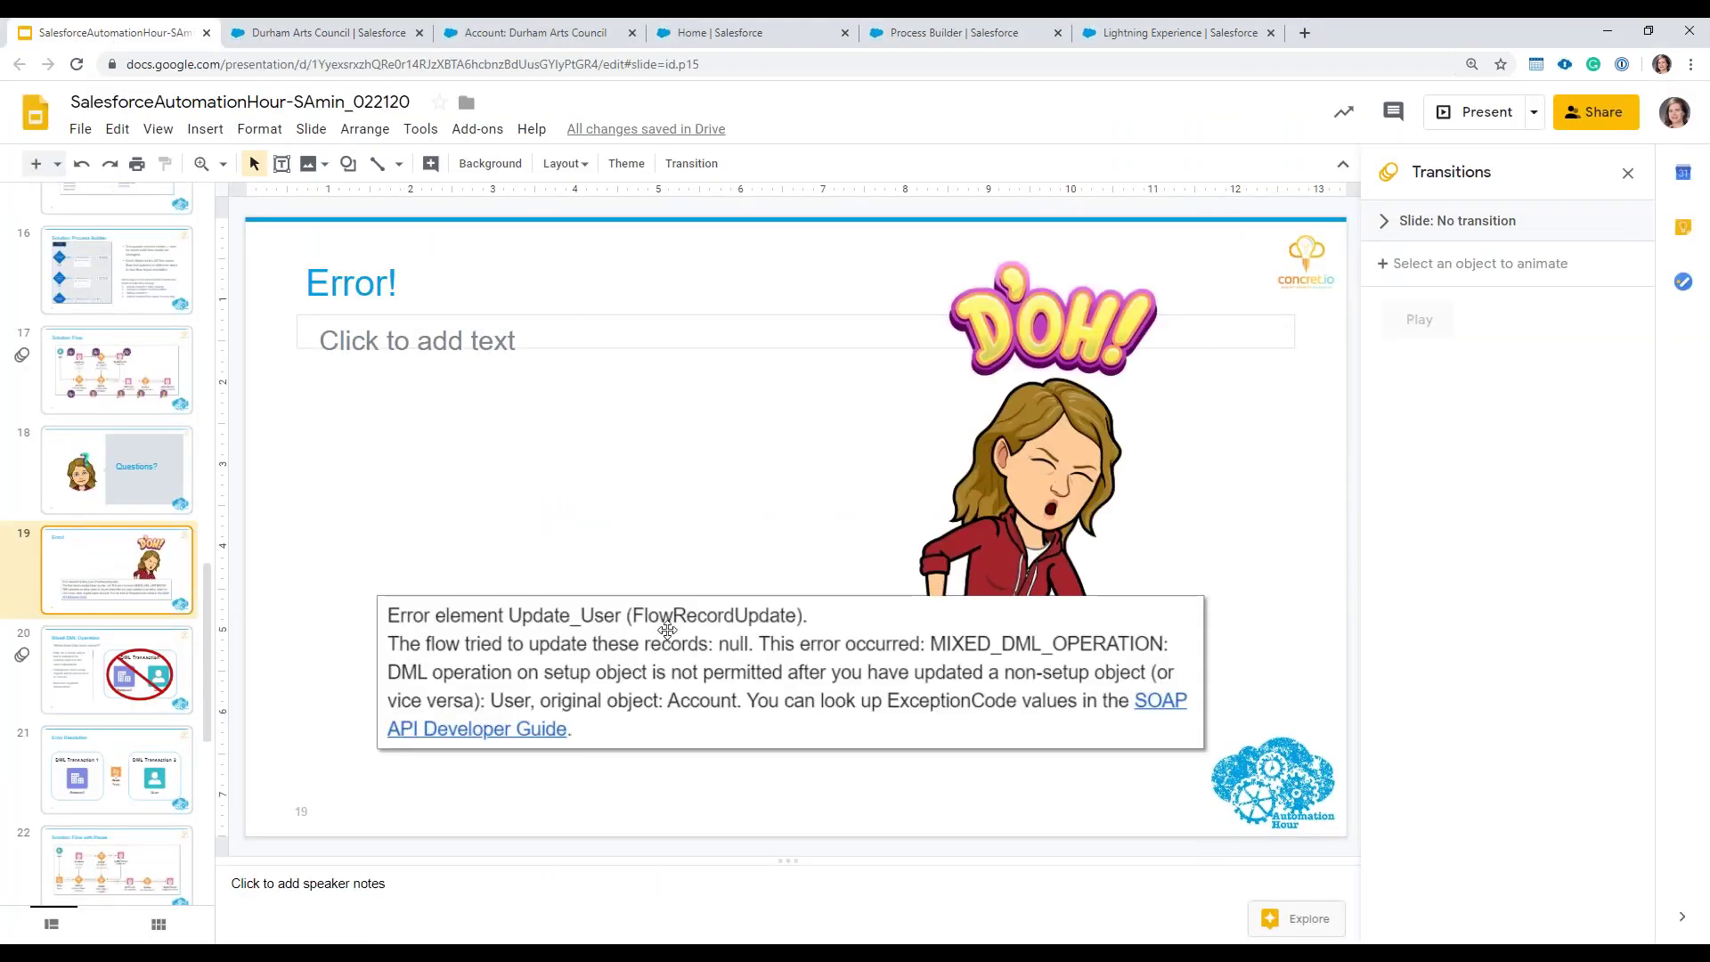
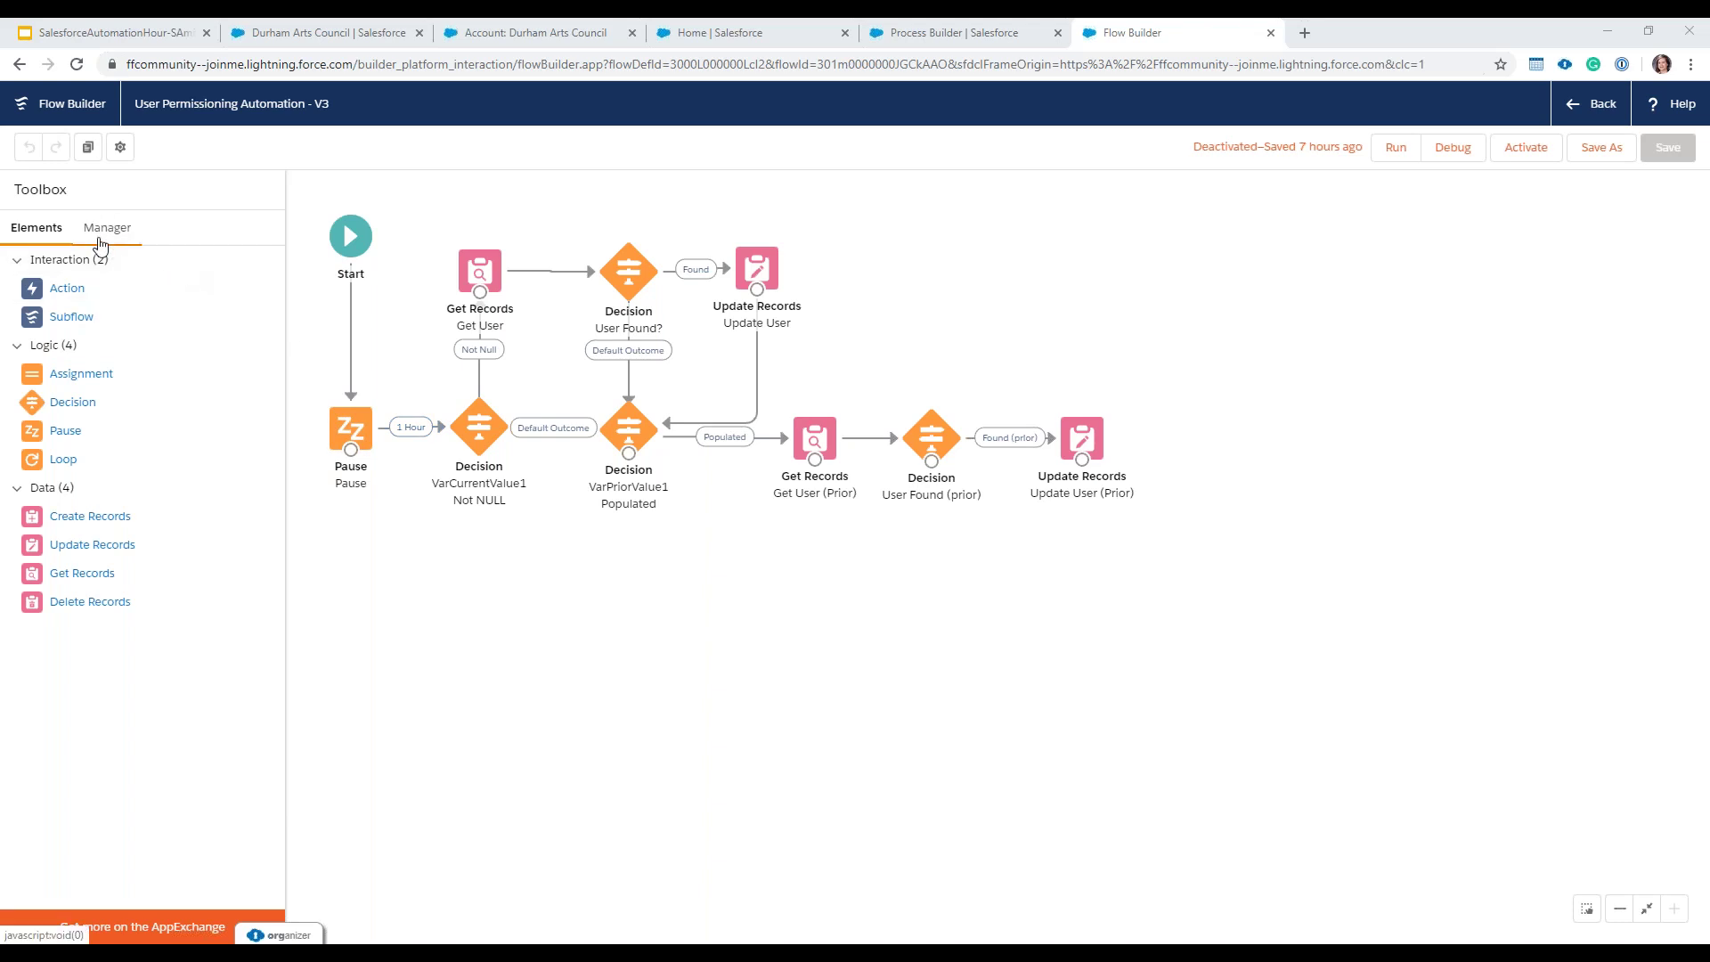
Step: Open the TimeTrigger1min formula's definition from the resources of flow version 3 and examine its expression
click(105, 231)
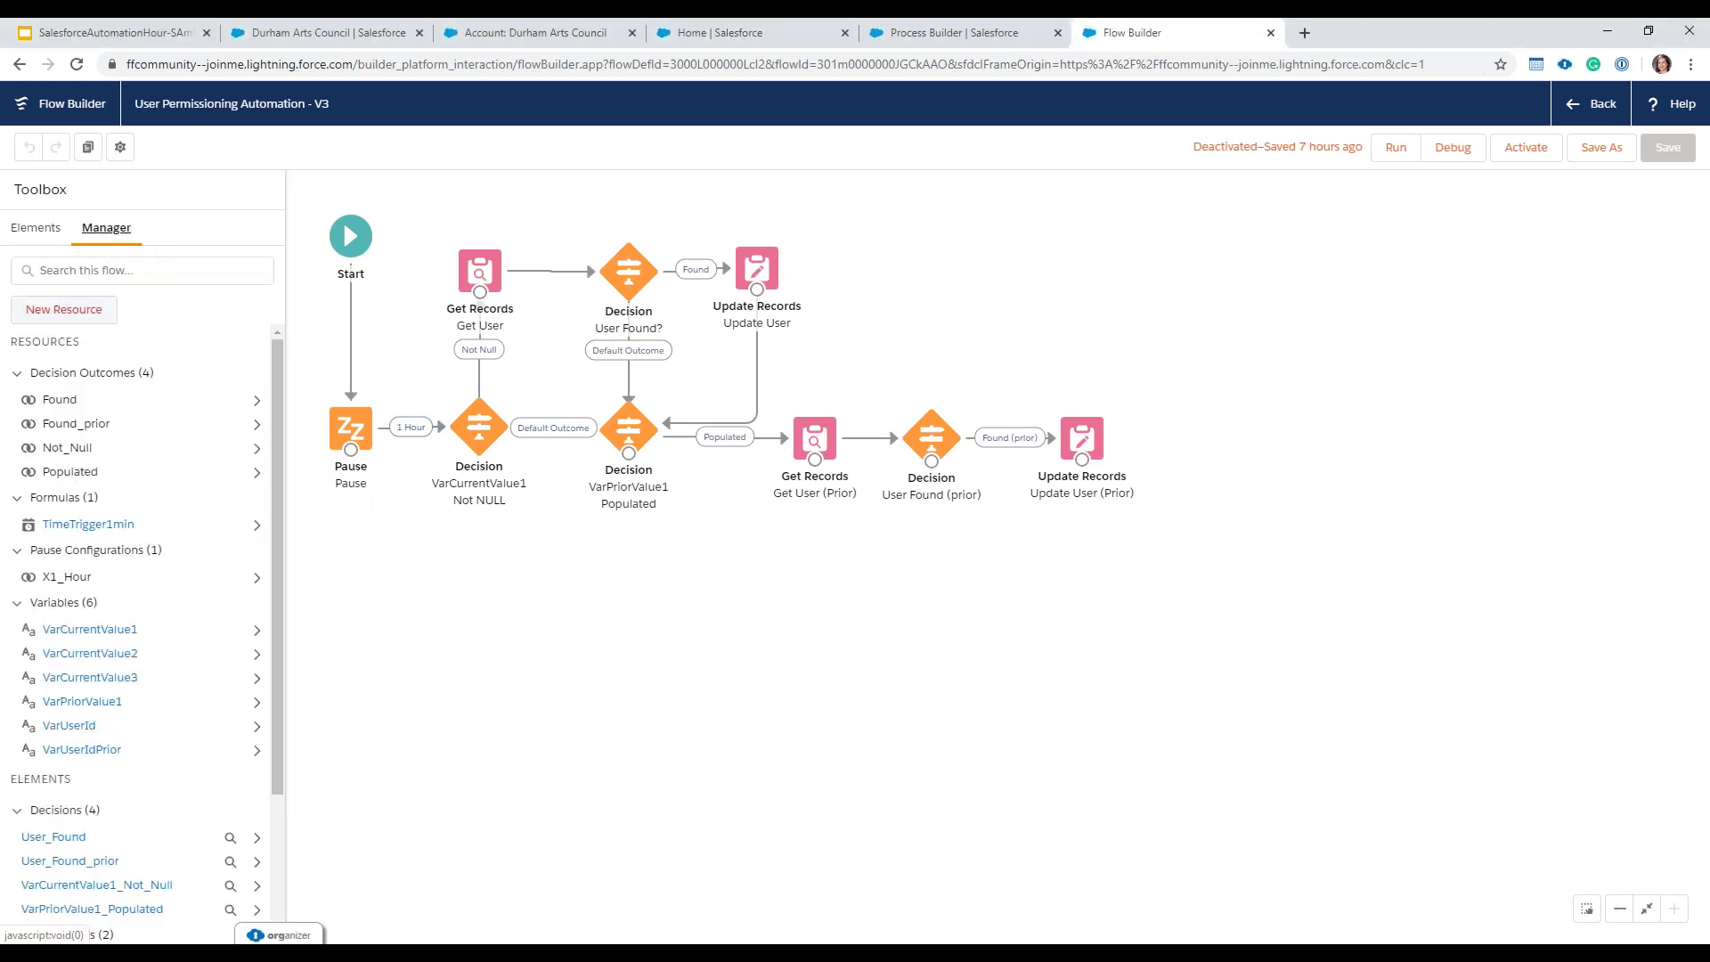
click(256, 525)
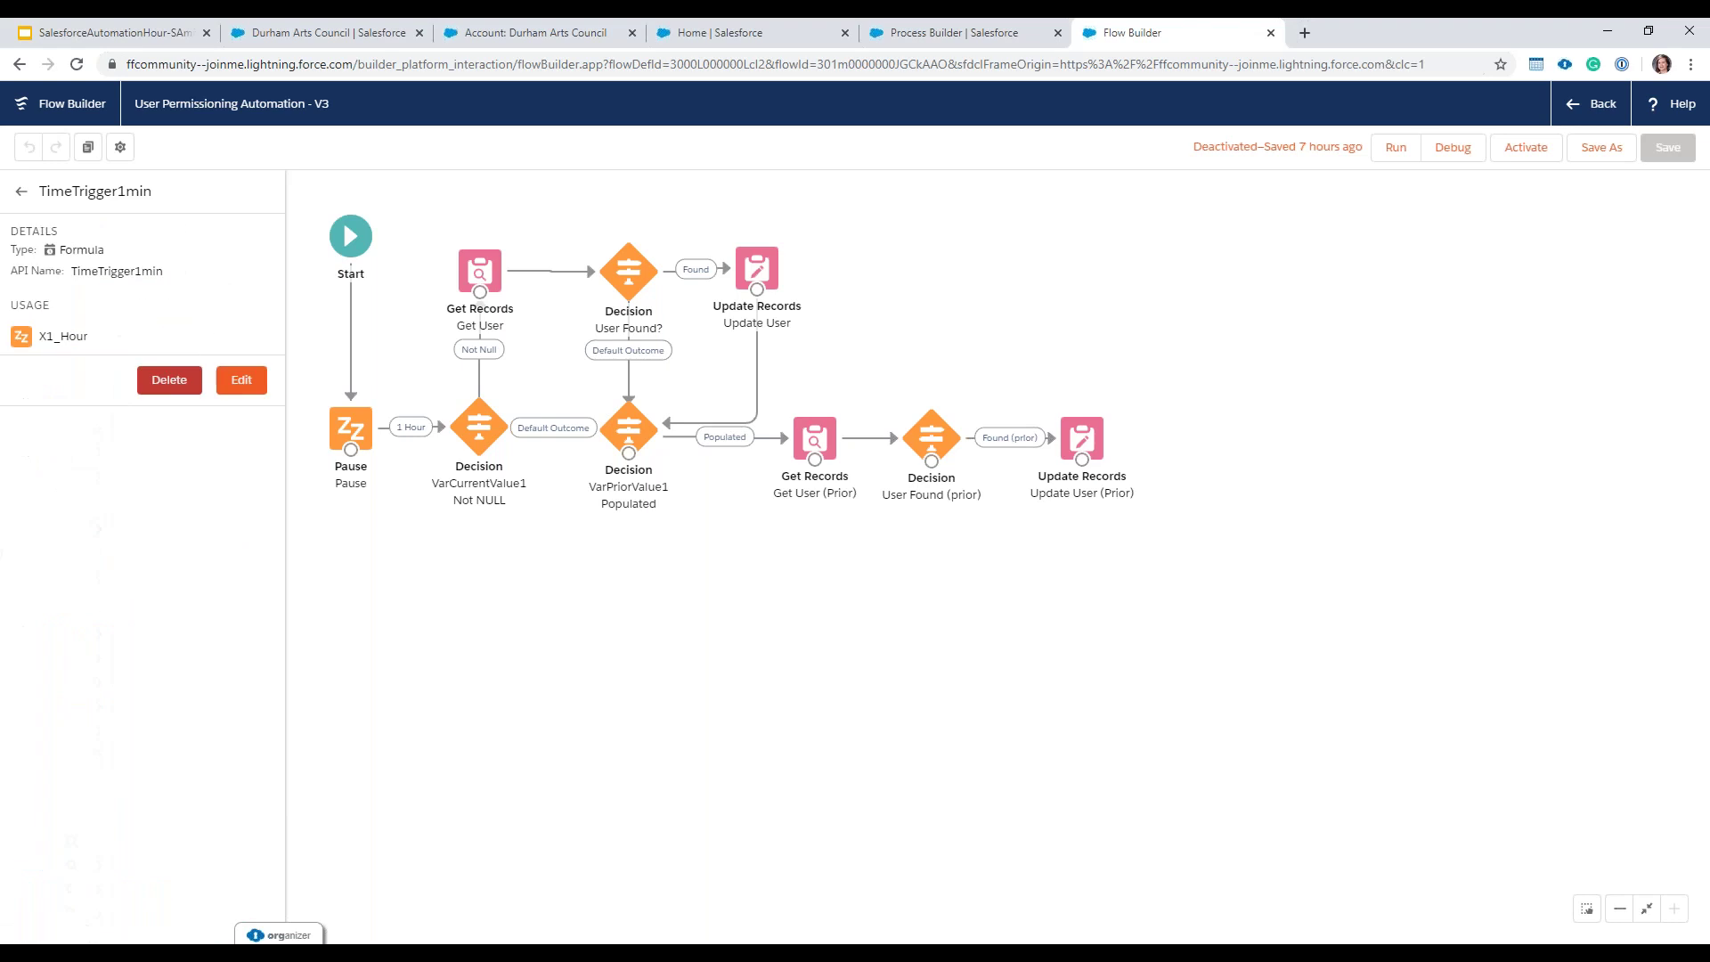
click(237, 381)
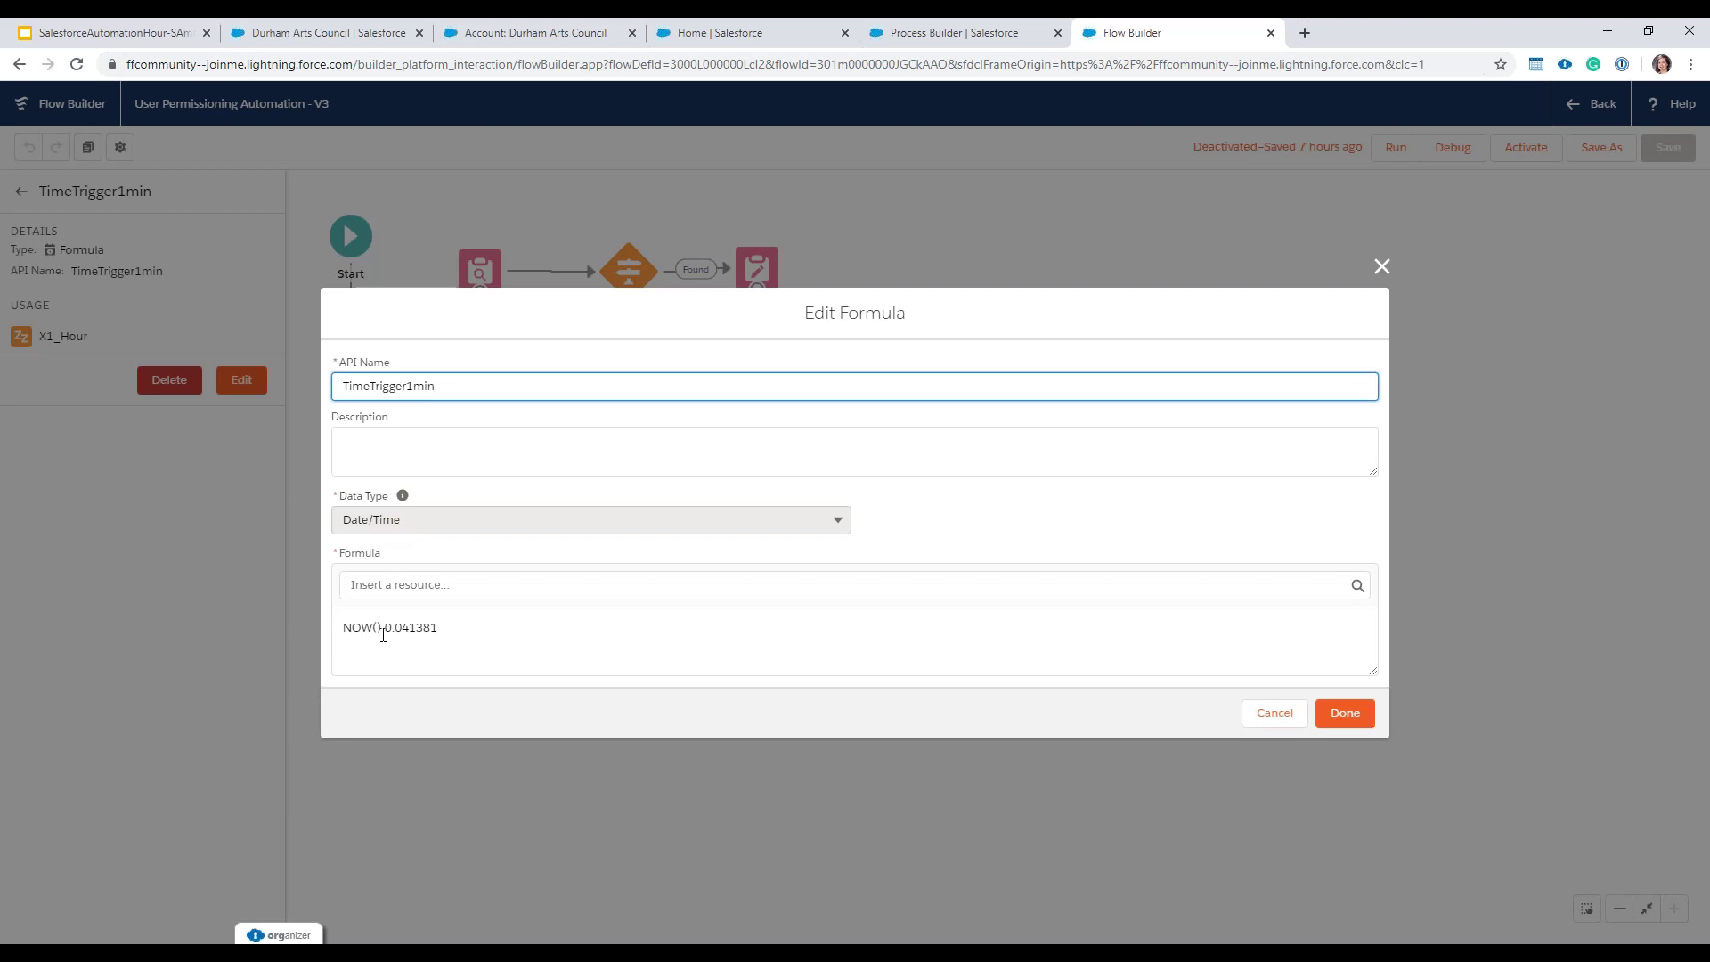
Step: Examine the NOW() and 0.041381 parts of the TimeTrigger1min expression and close the definition without changing it
drag(381, 630, 338, 628)
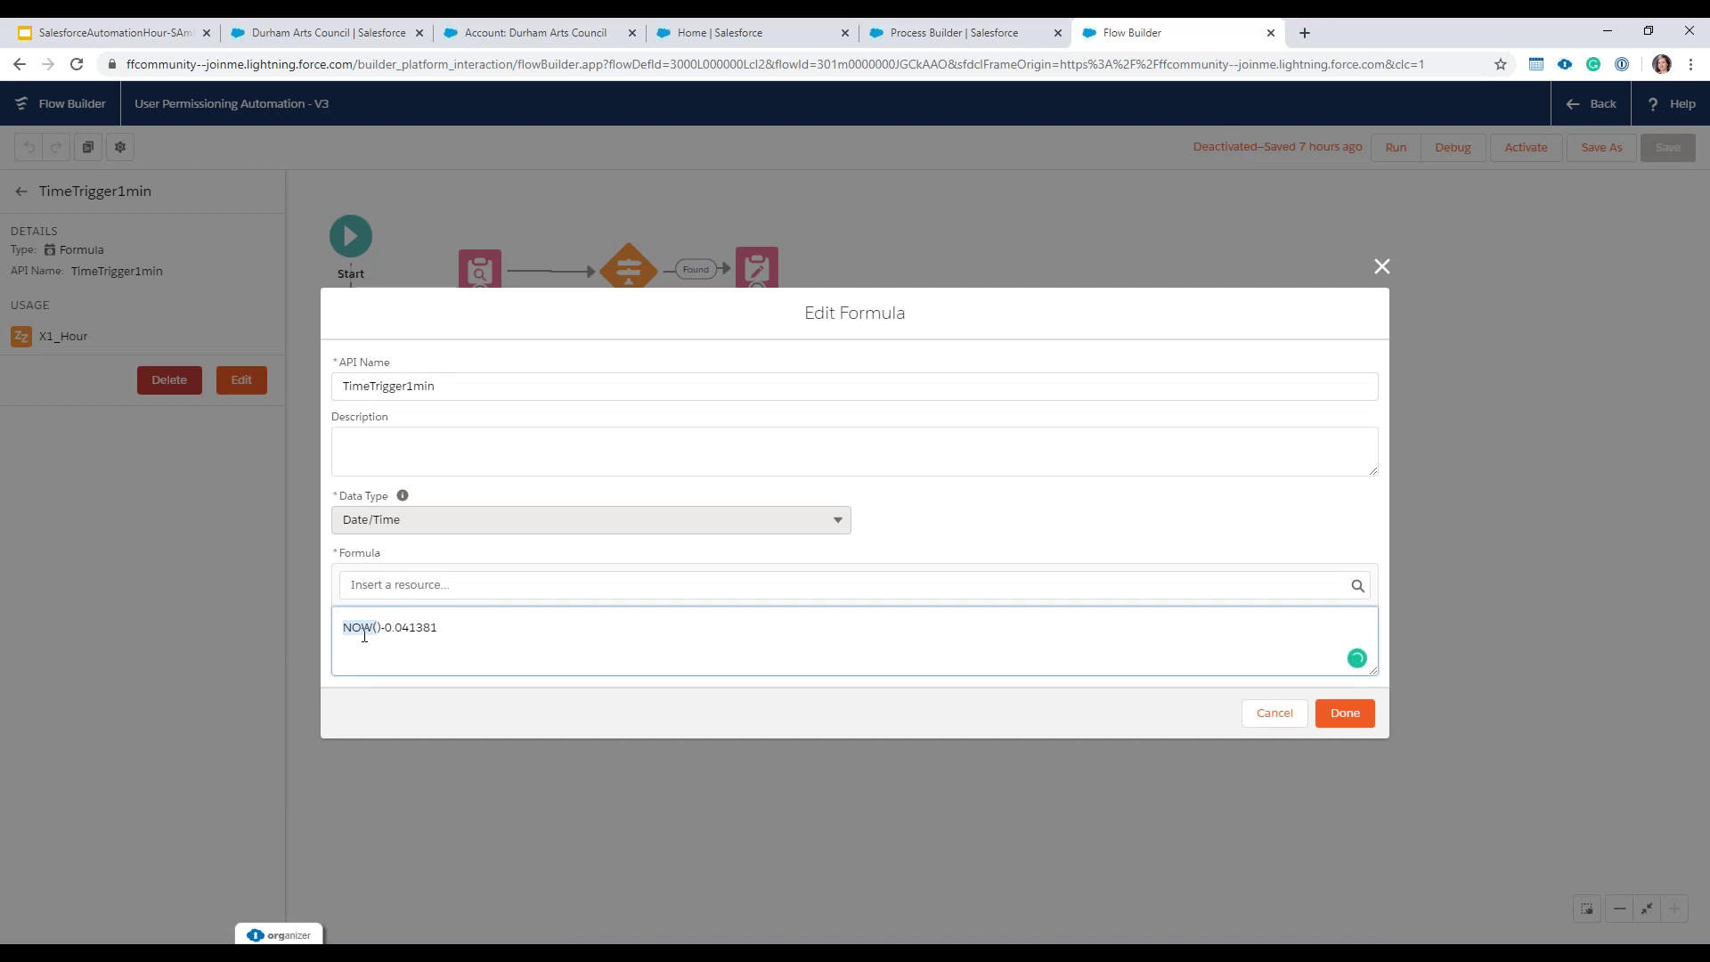
drag(390, 626, 441, 626)
click(1283, 716)
Step: Debug version 3 of the flow with blank input variables and examine the pause configuration and resume details
click(1443, 159)
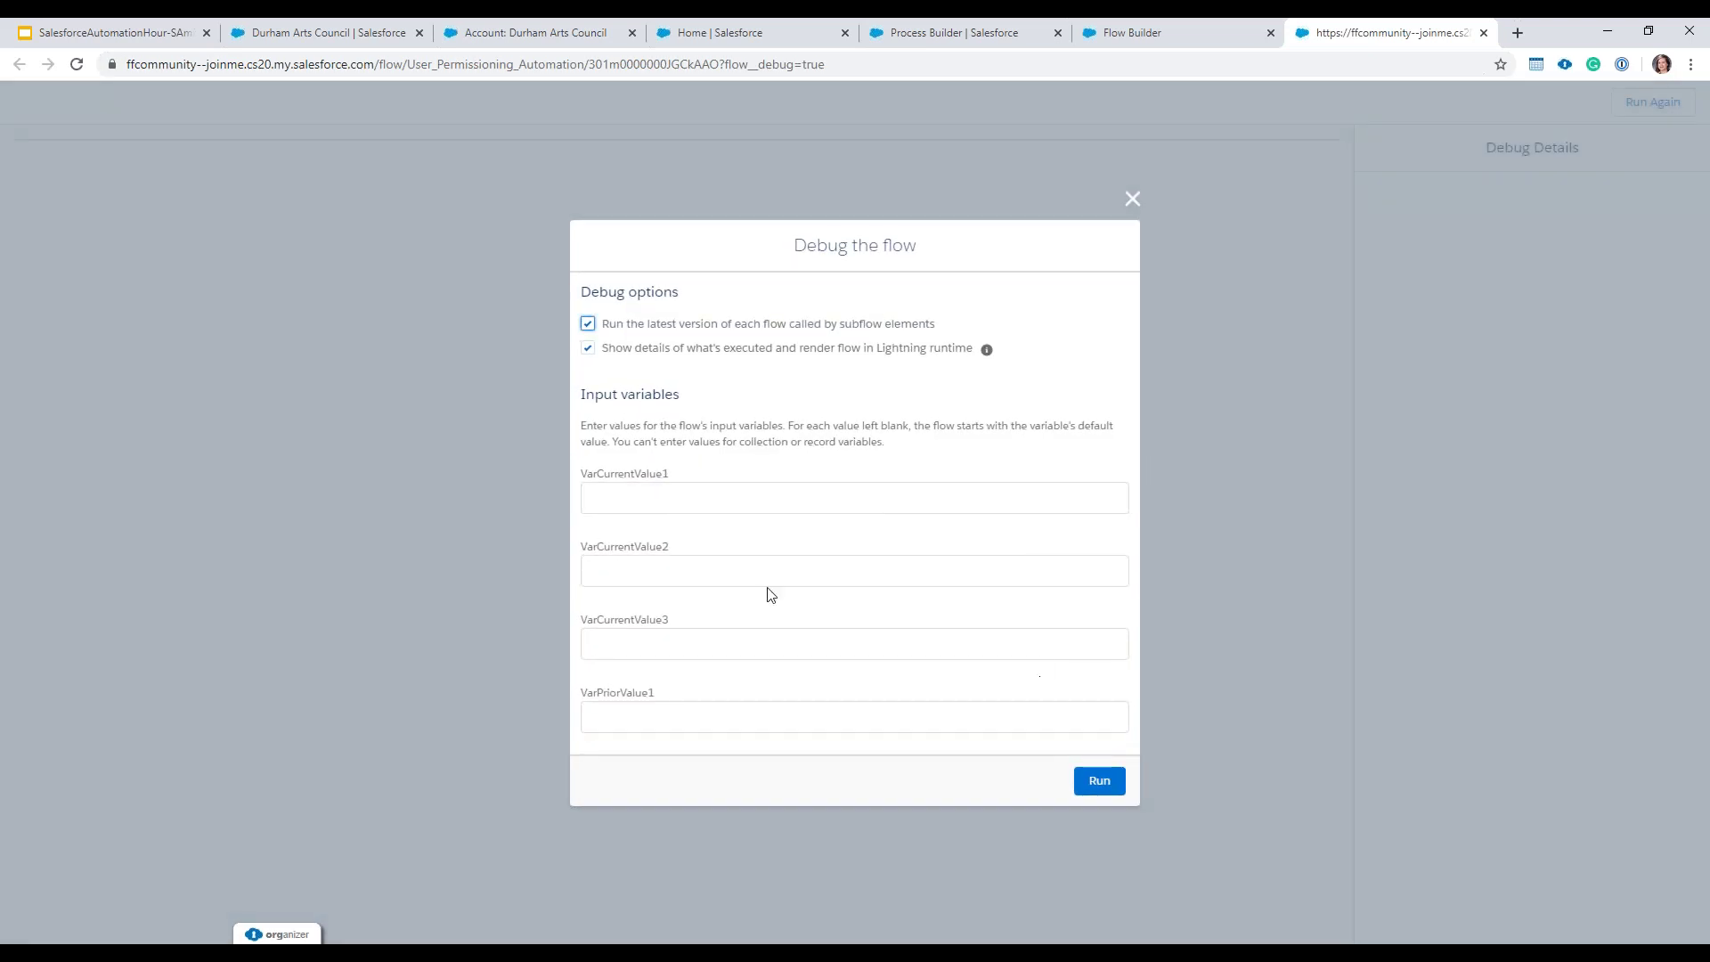
click(1096, 784)
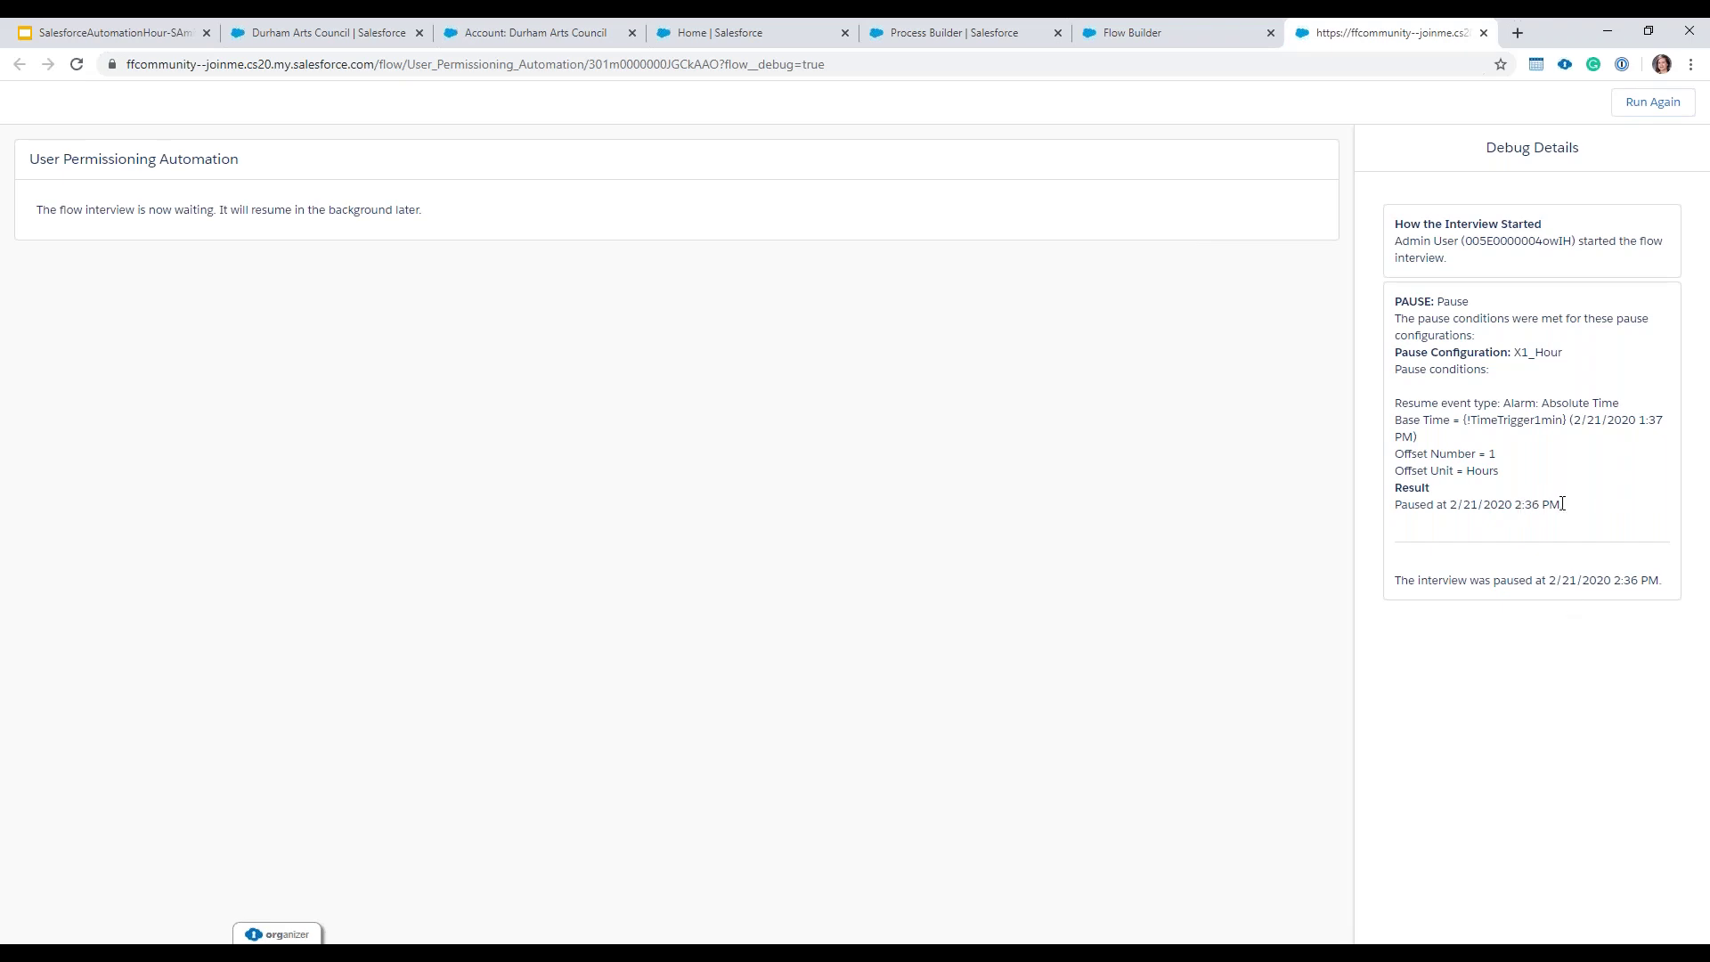
drag(1562, 504, 1459, 501)
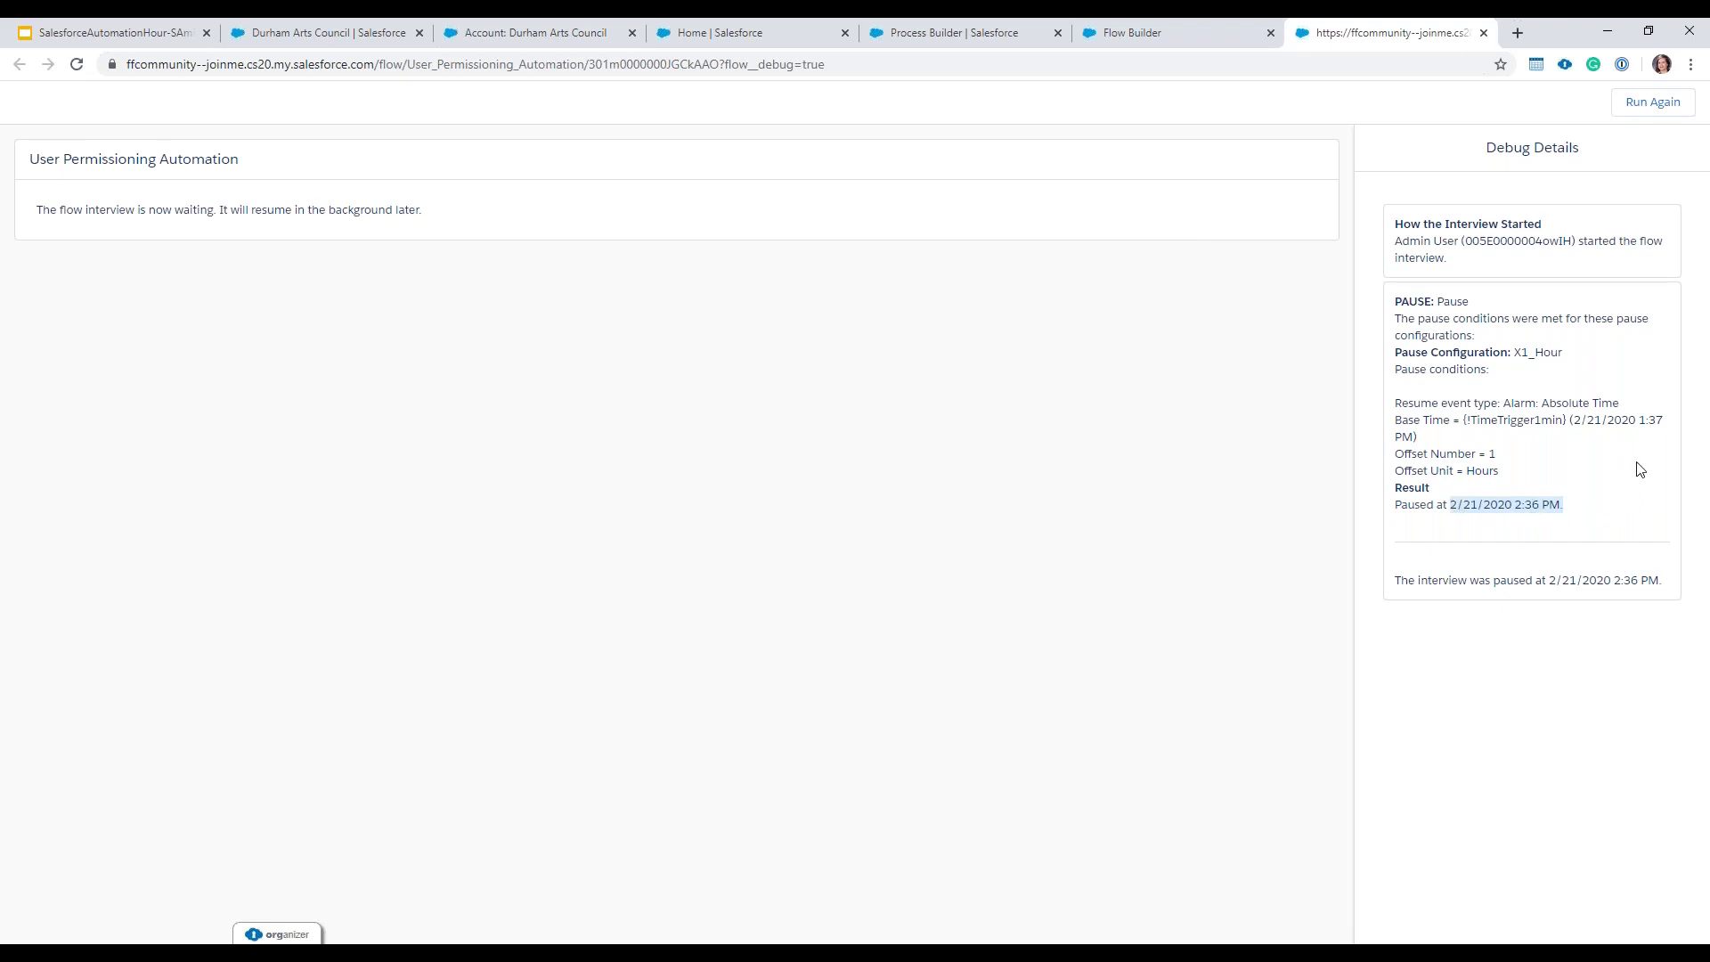
click(1537, 436)
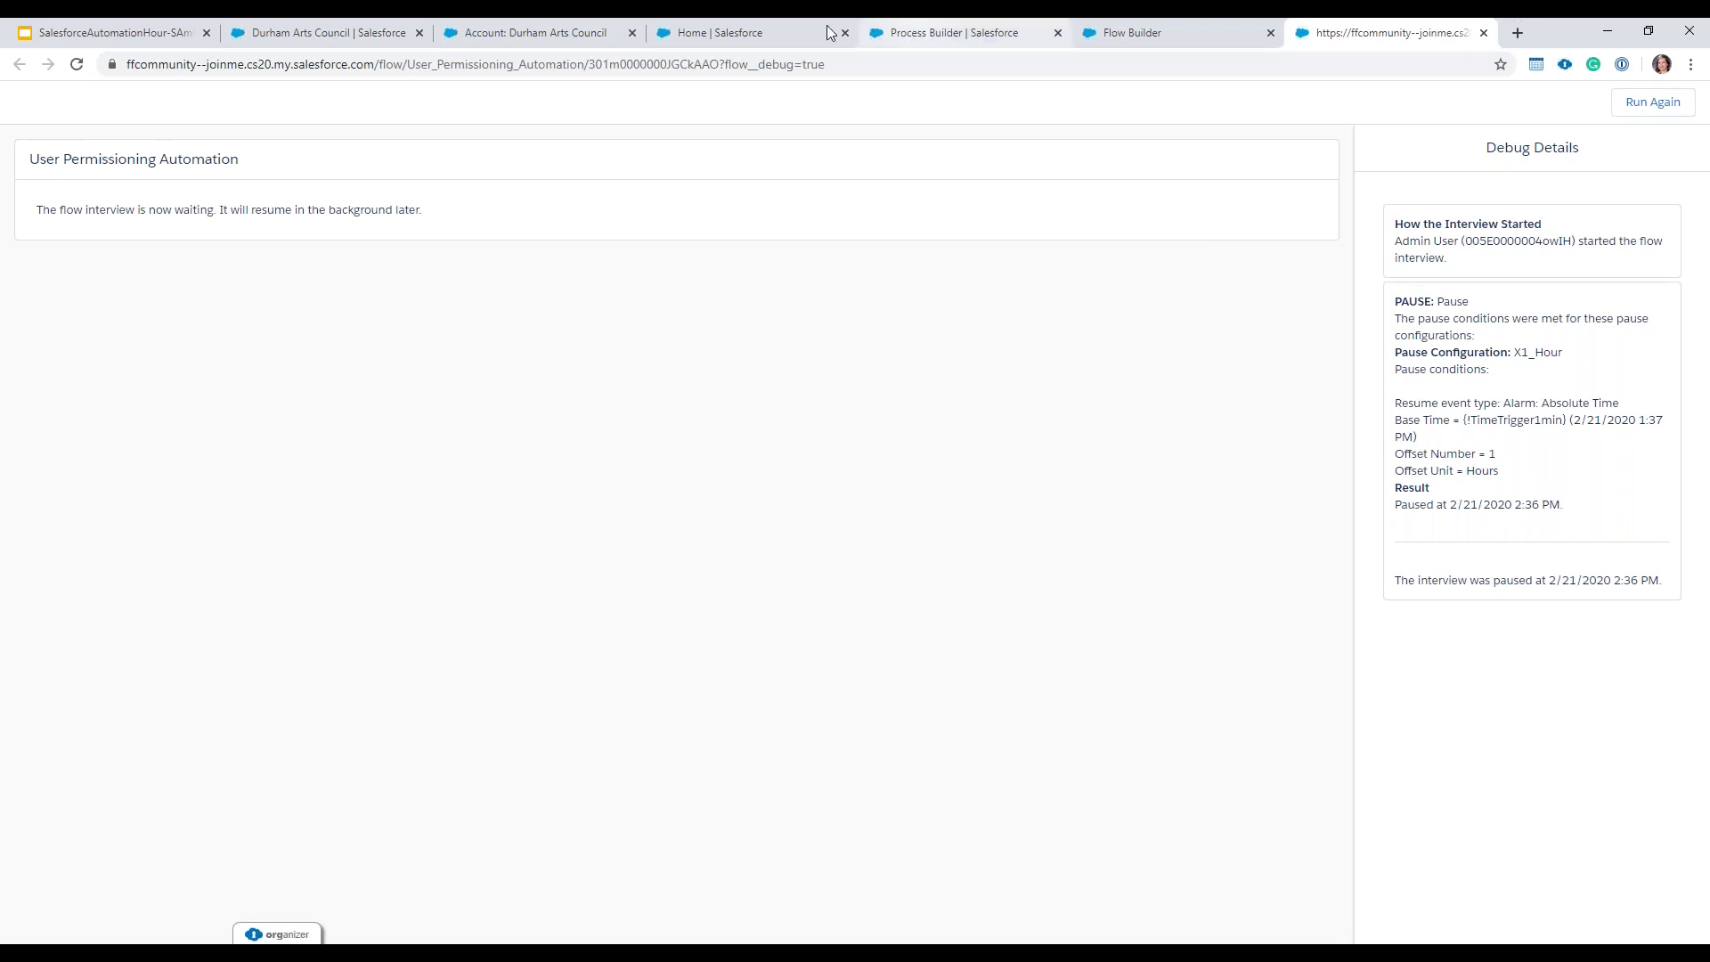
Step: Activate version 3 of the User Permissioning Automation flow and save the pending Administrative Contact change on the Durham Arts Council account
click(1120, 36)
click(1515, 155)
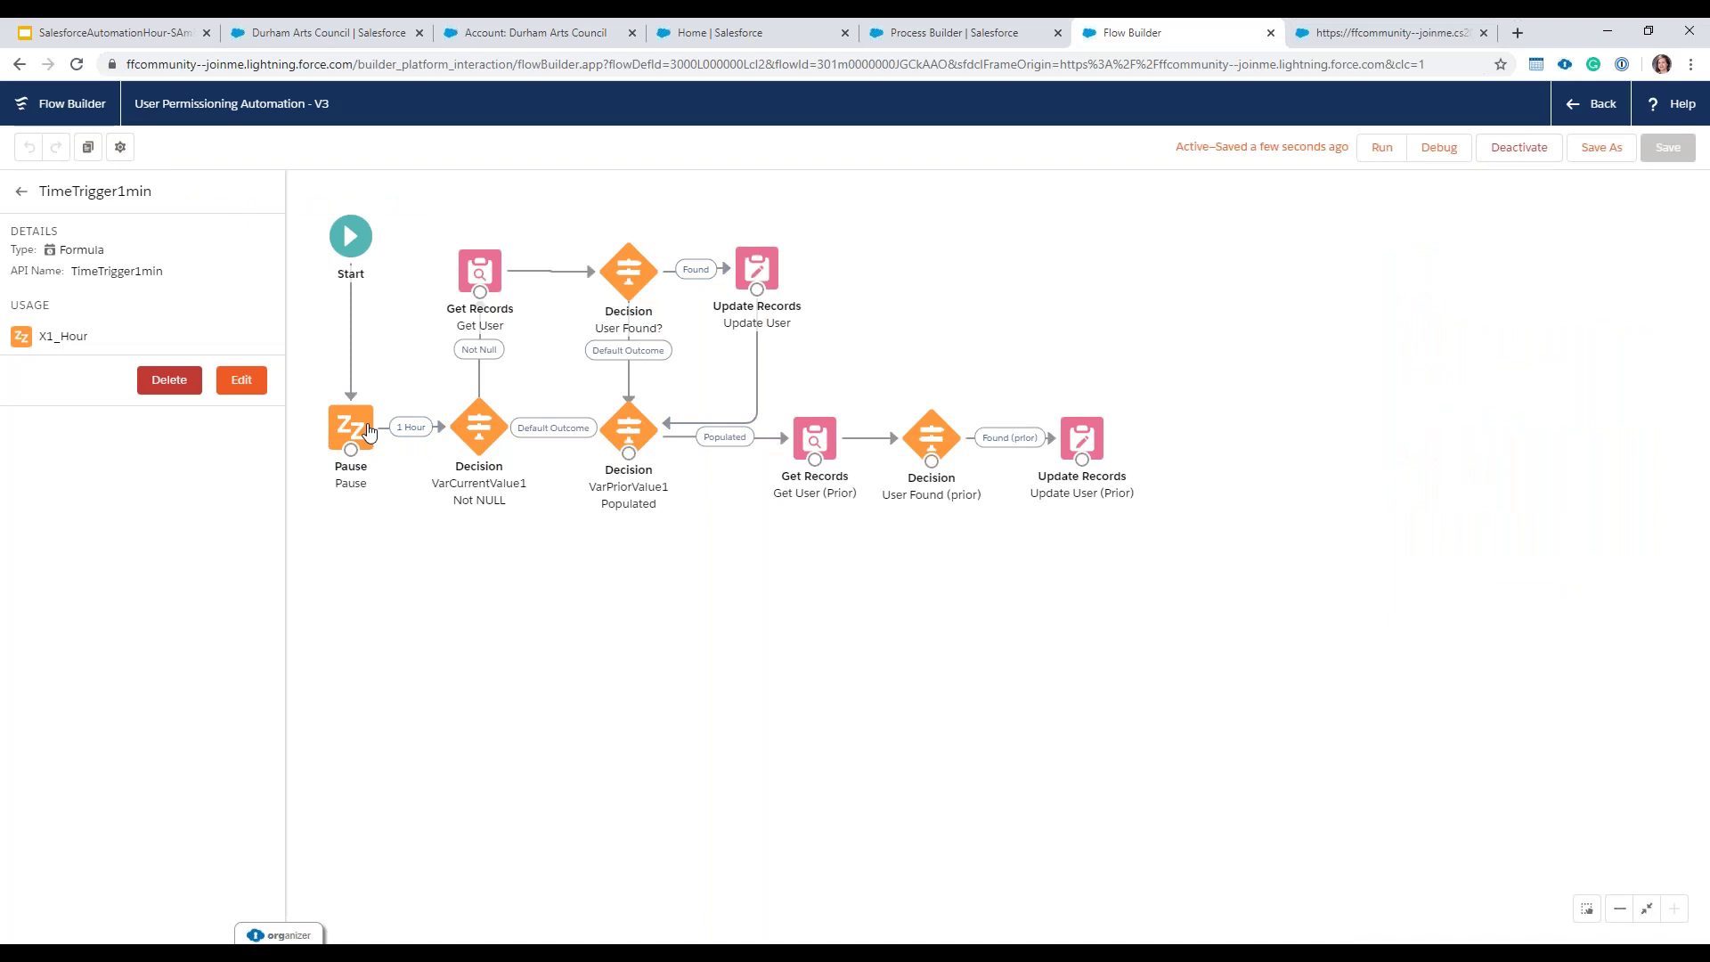
click(533, 34)
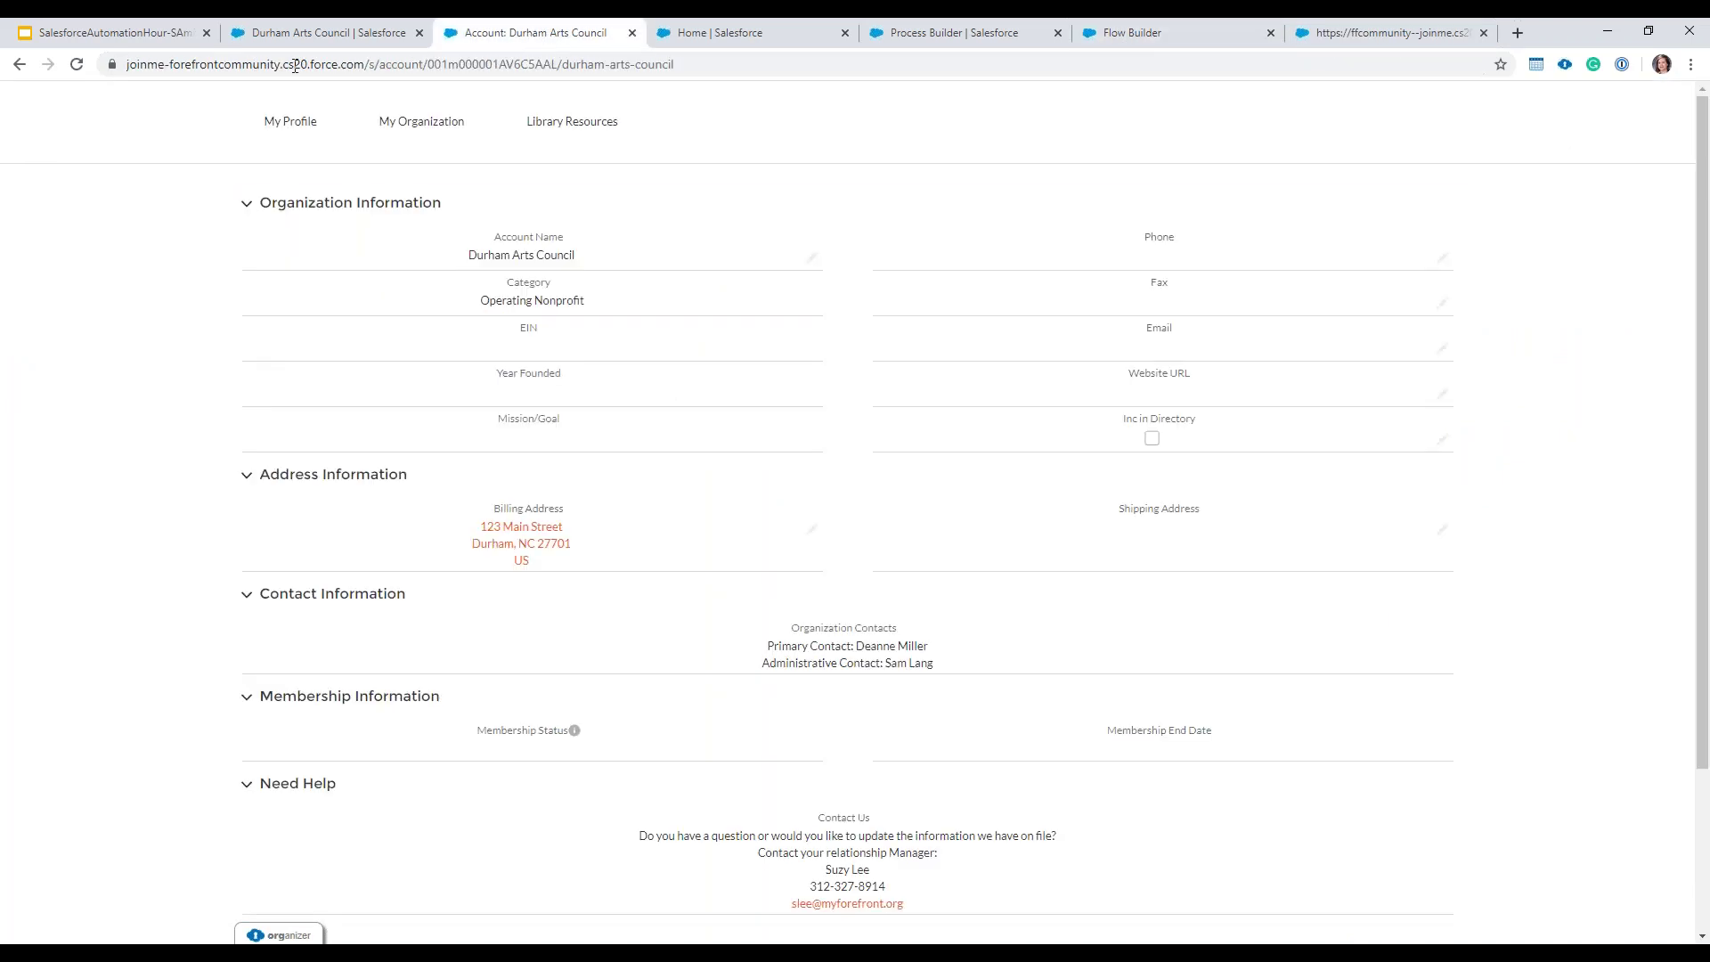
click(274, 36)
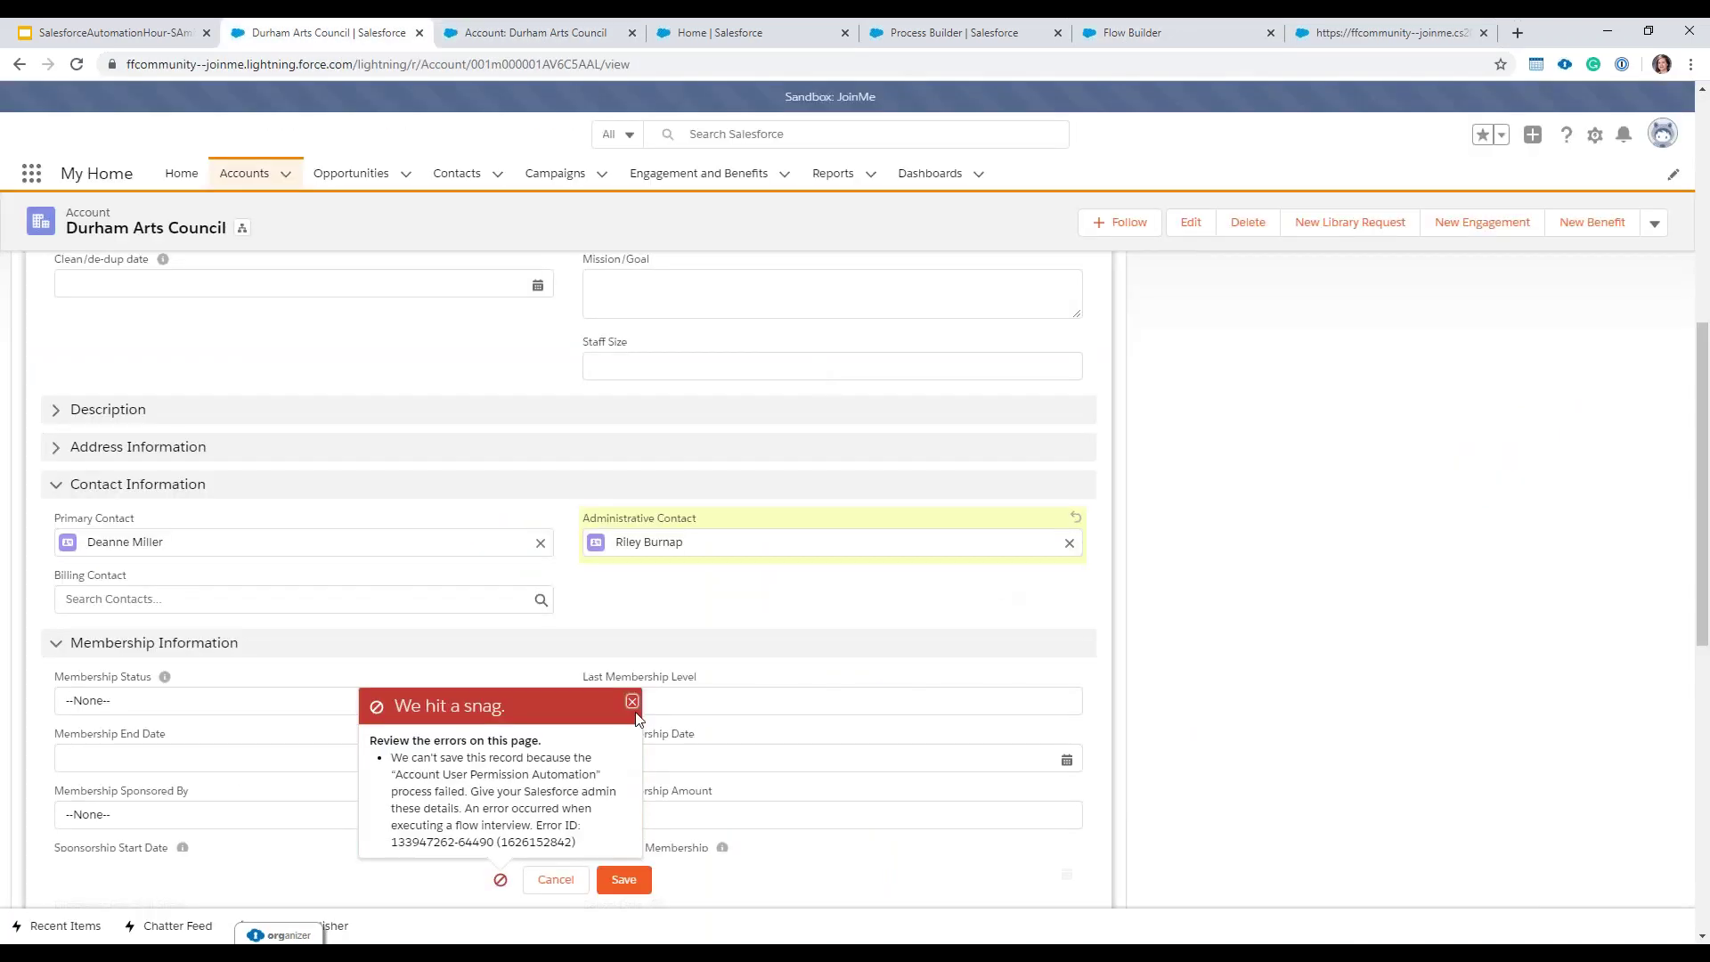
click(624, 879)
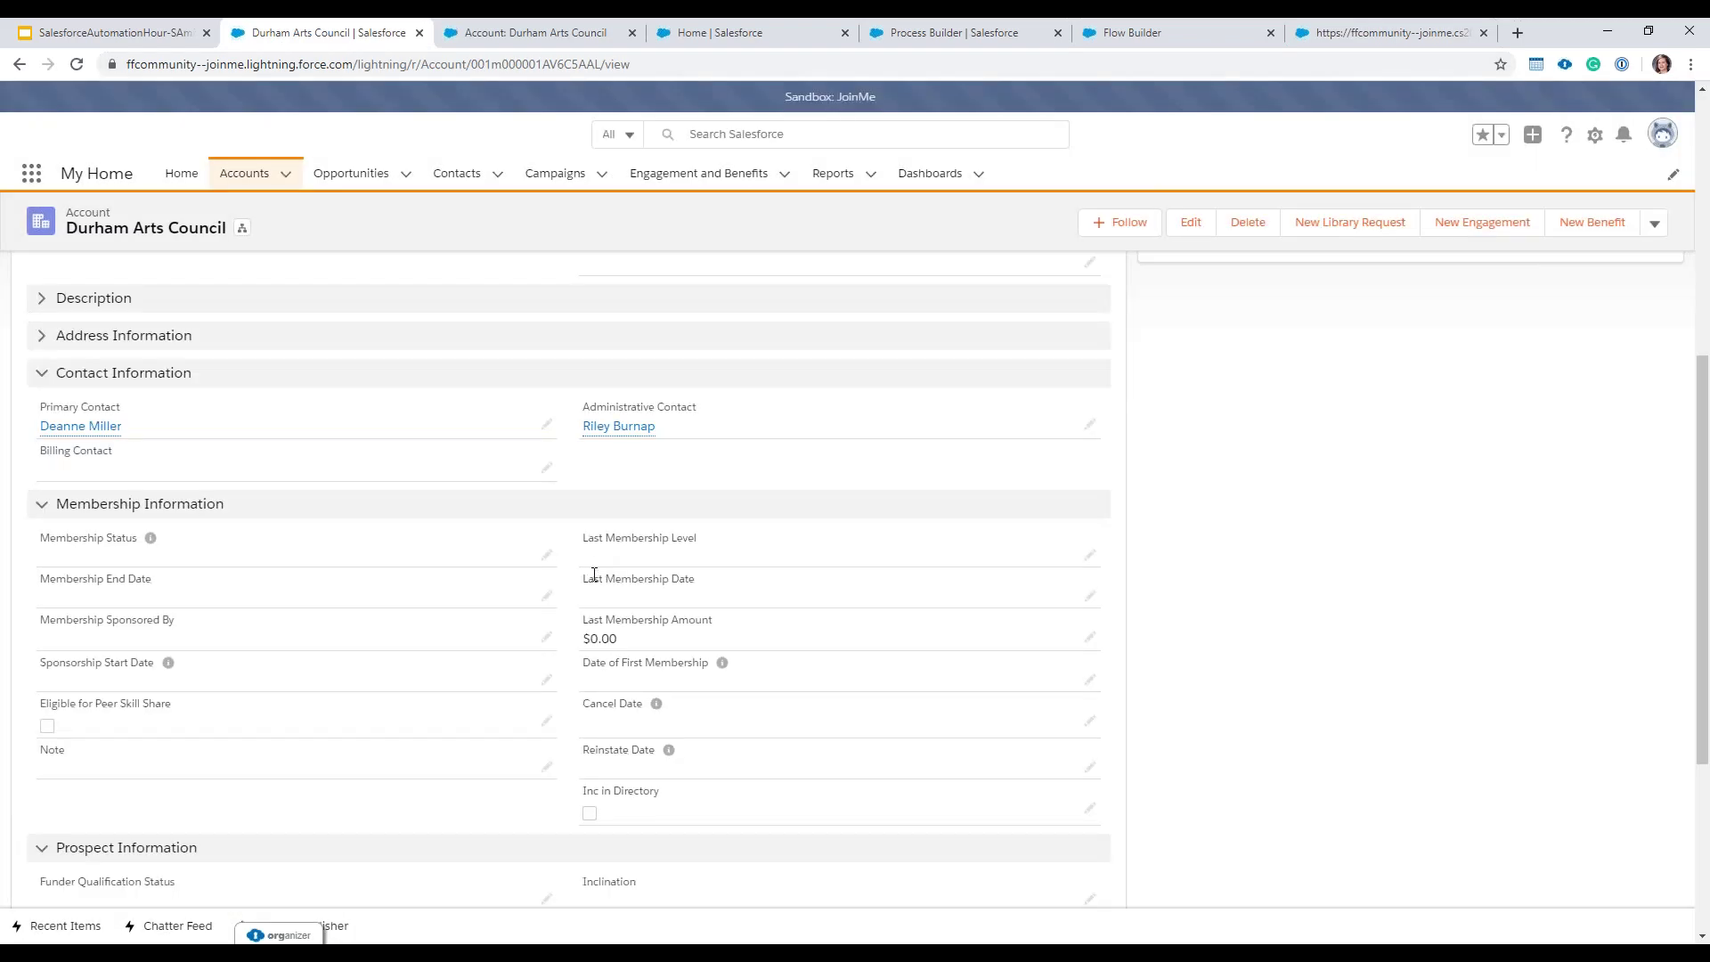
mouse_move(598, 438)
Step: Open the Users list in Setup and examine the profiles assigned to the active community users
click(1594, 135)
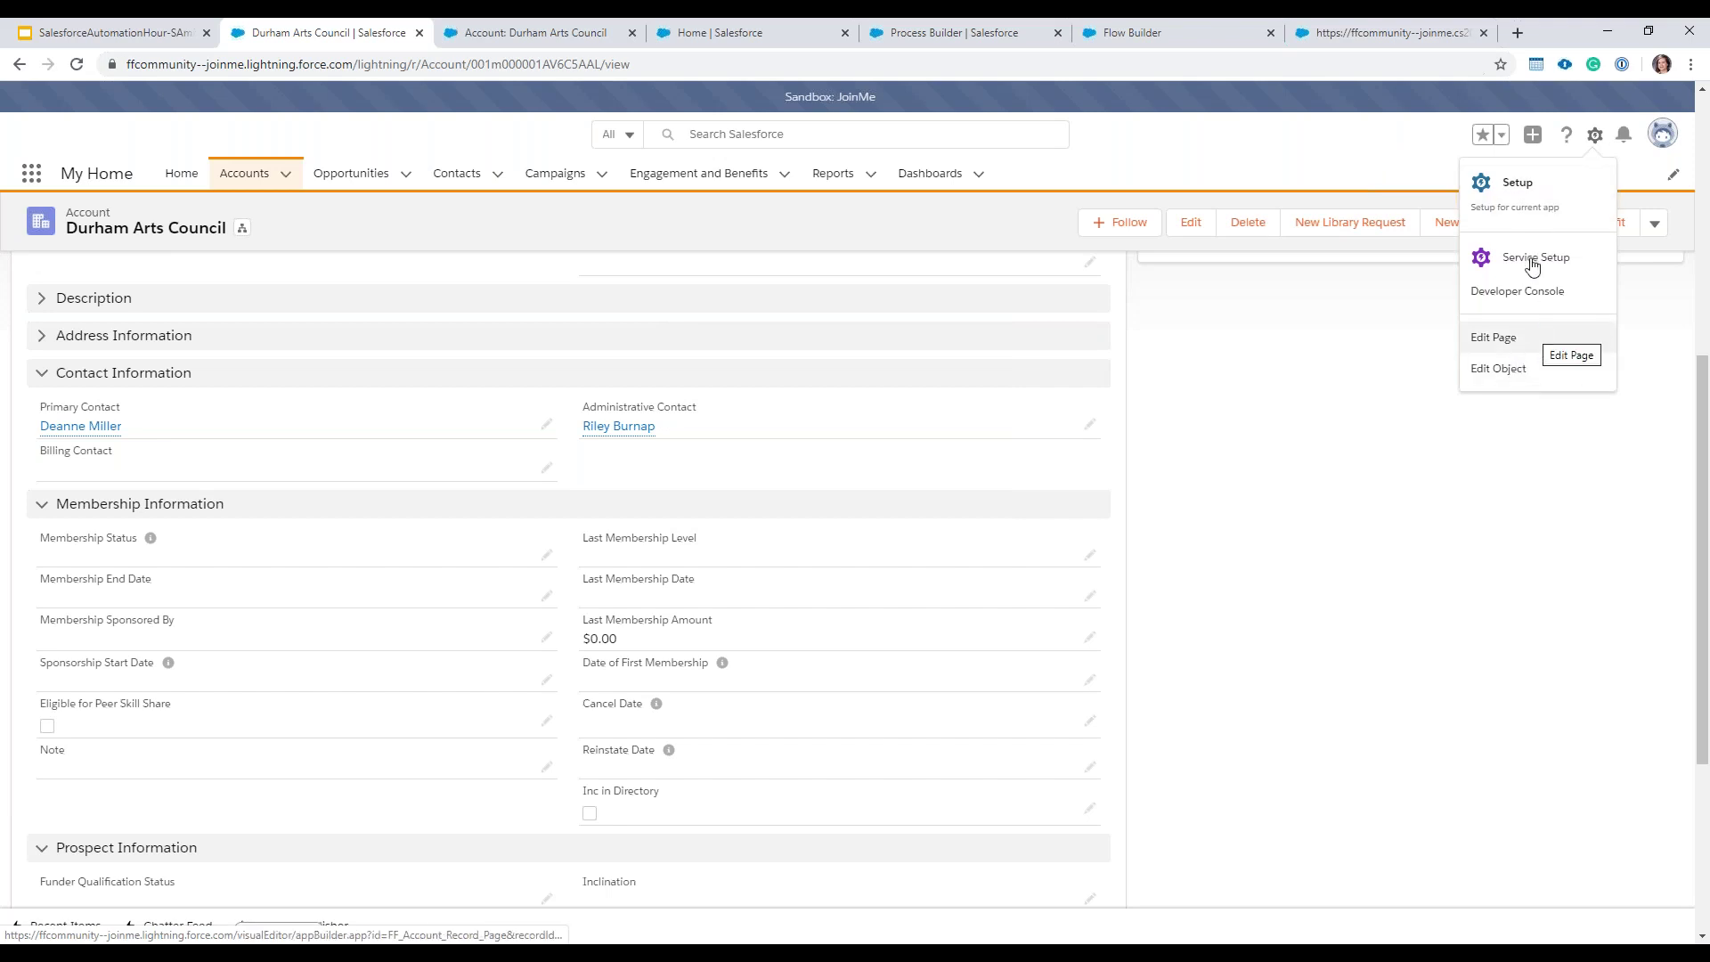
click(1514, 189)
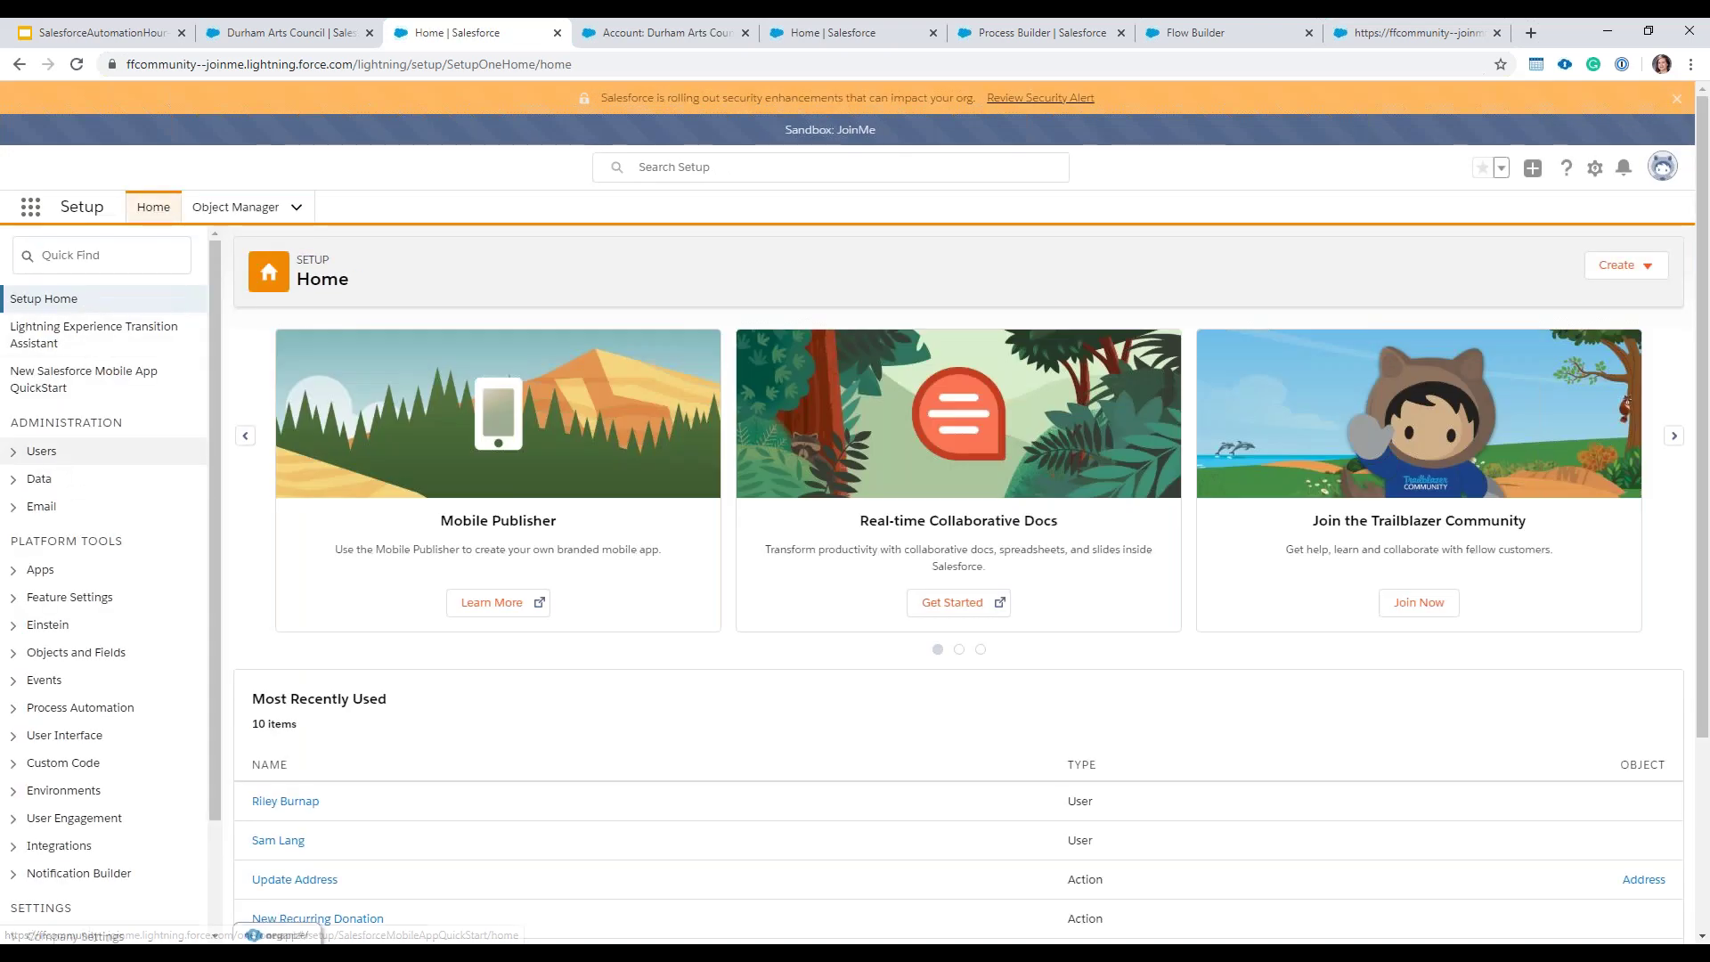
click(40, 451)
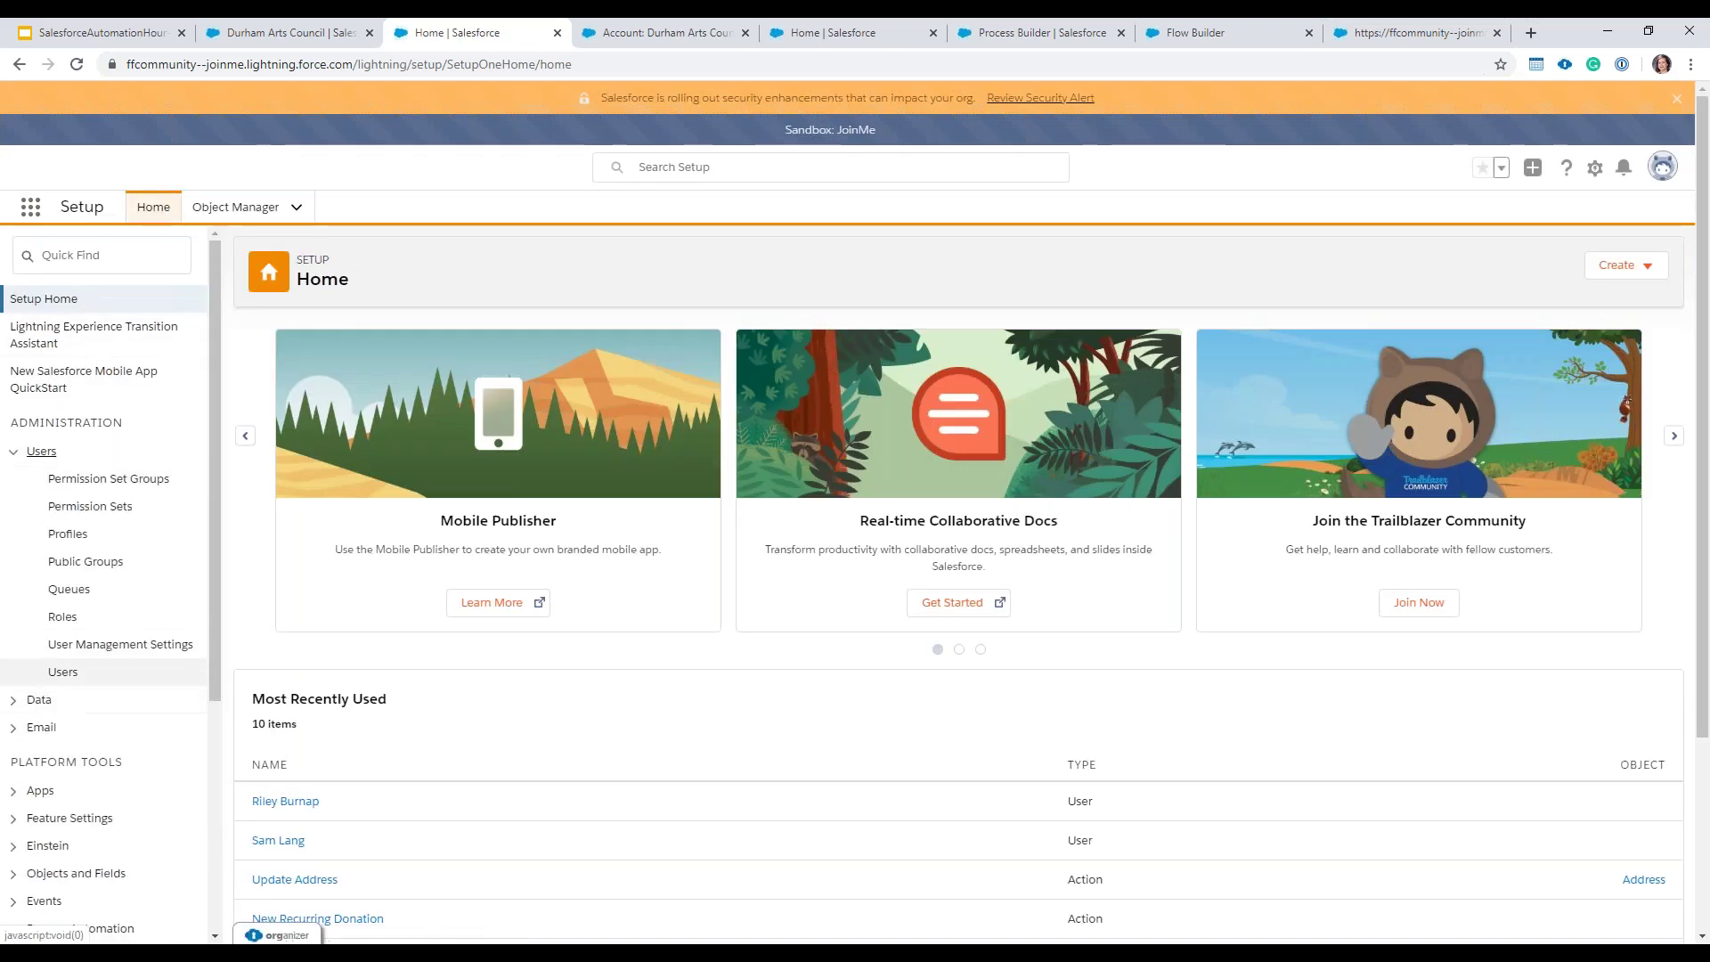
click(61, 672)
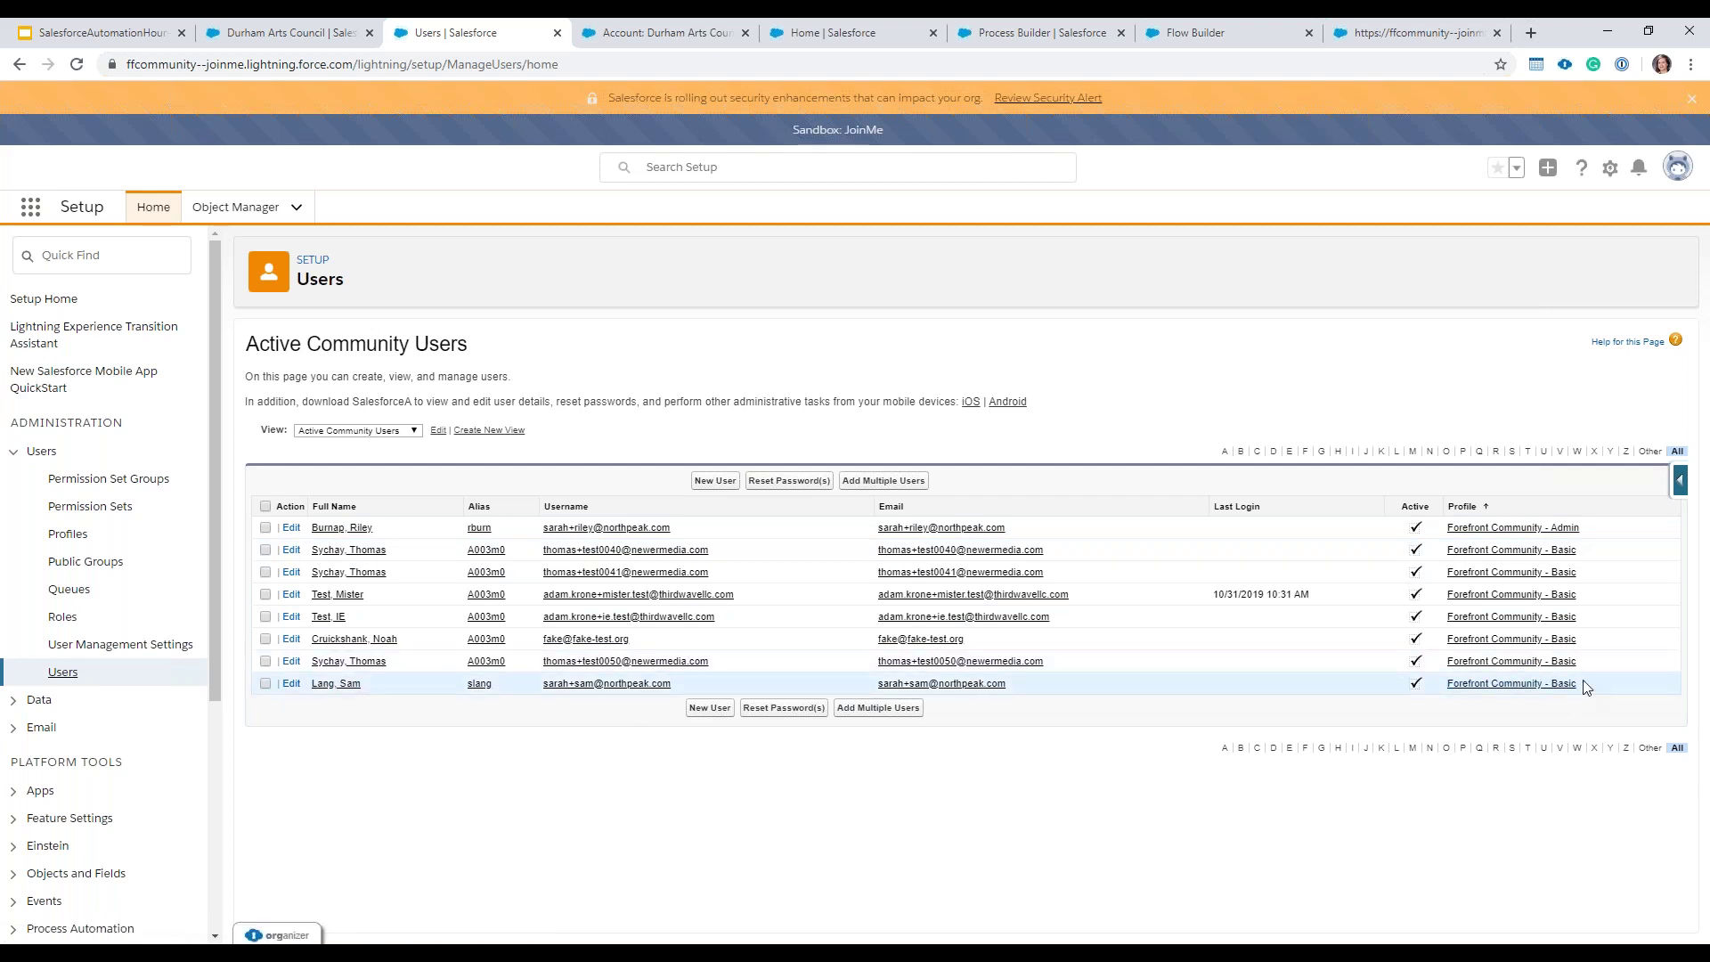
Step: Reload the former administrative contact's community page for Durham Arts Council and check which fields can be edited
click(820, 36)
click(737, 34)
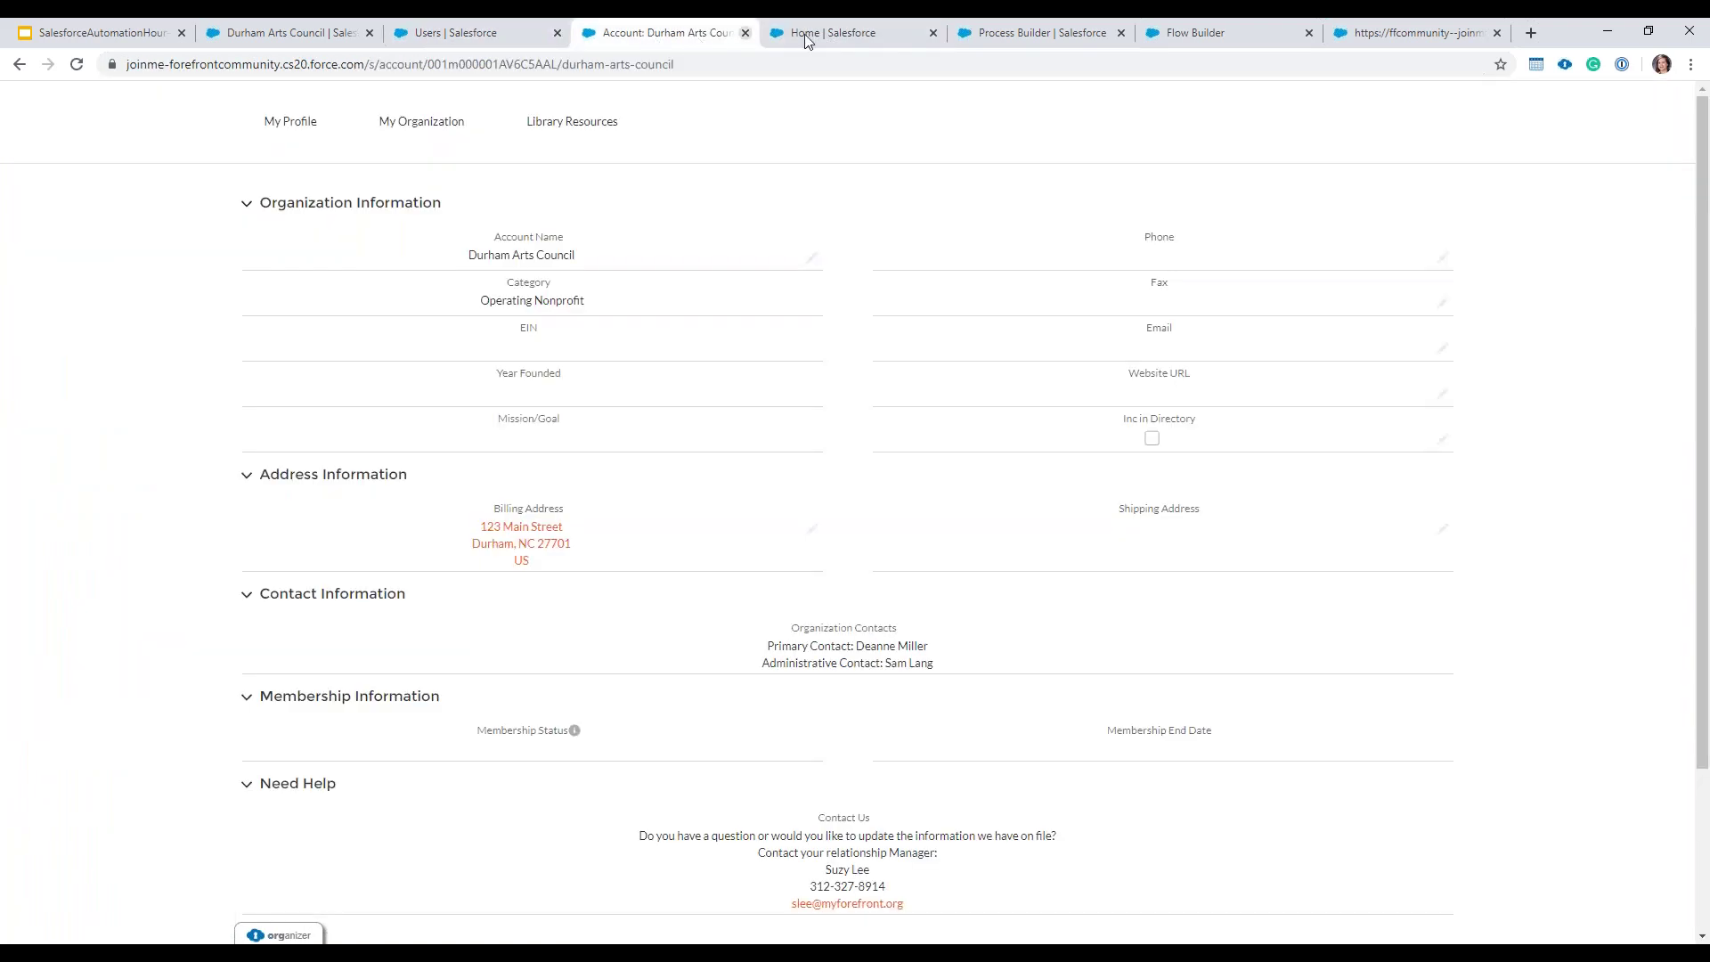
click(80, 72)
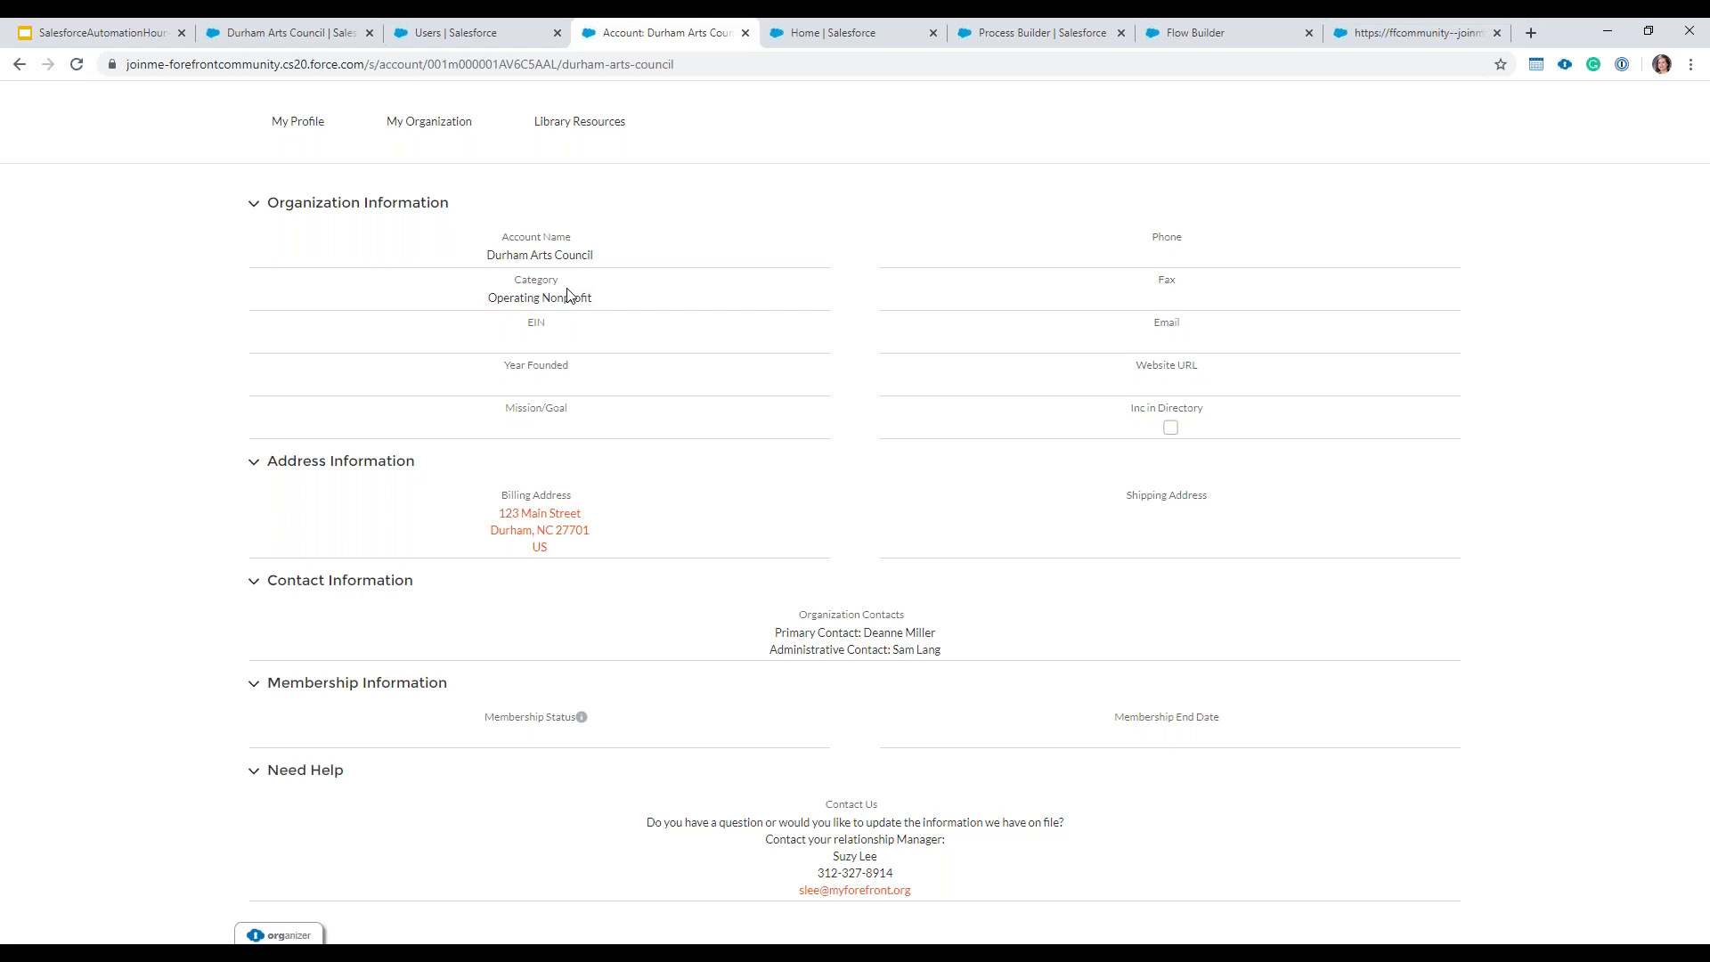
Step: Log in to the community as the account's Administrative Contact and open My Organization to check the editable fields
click(289, 33)
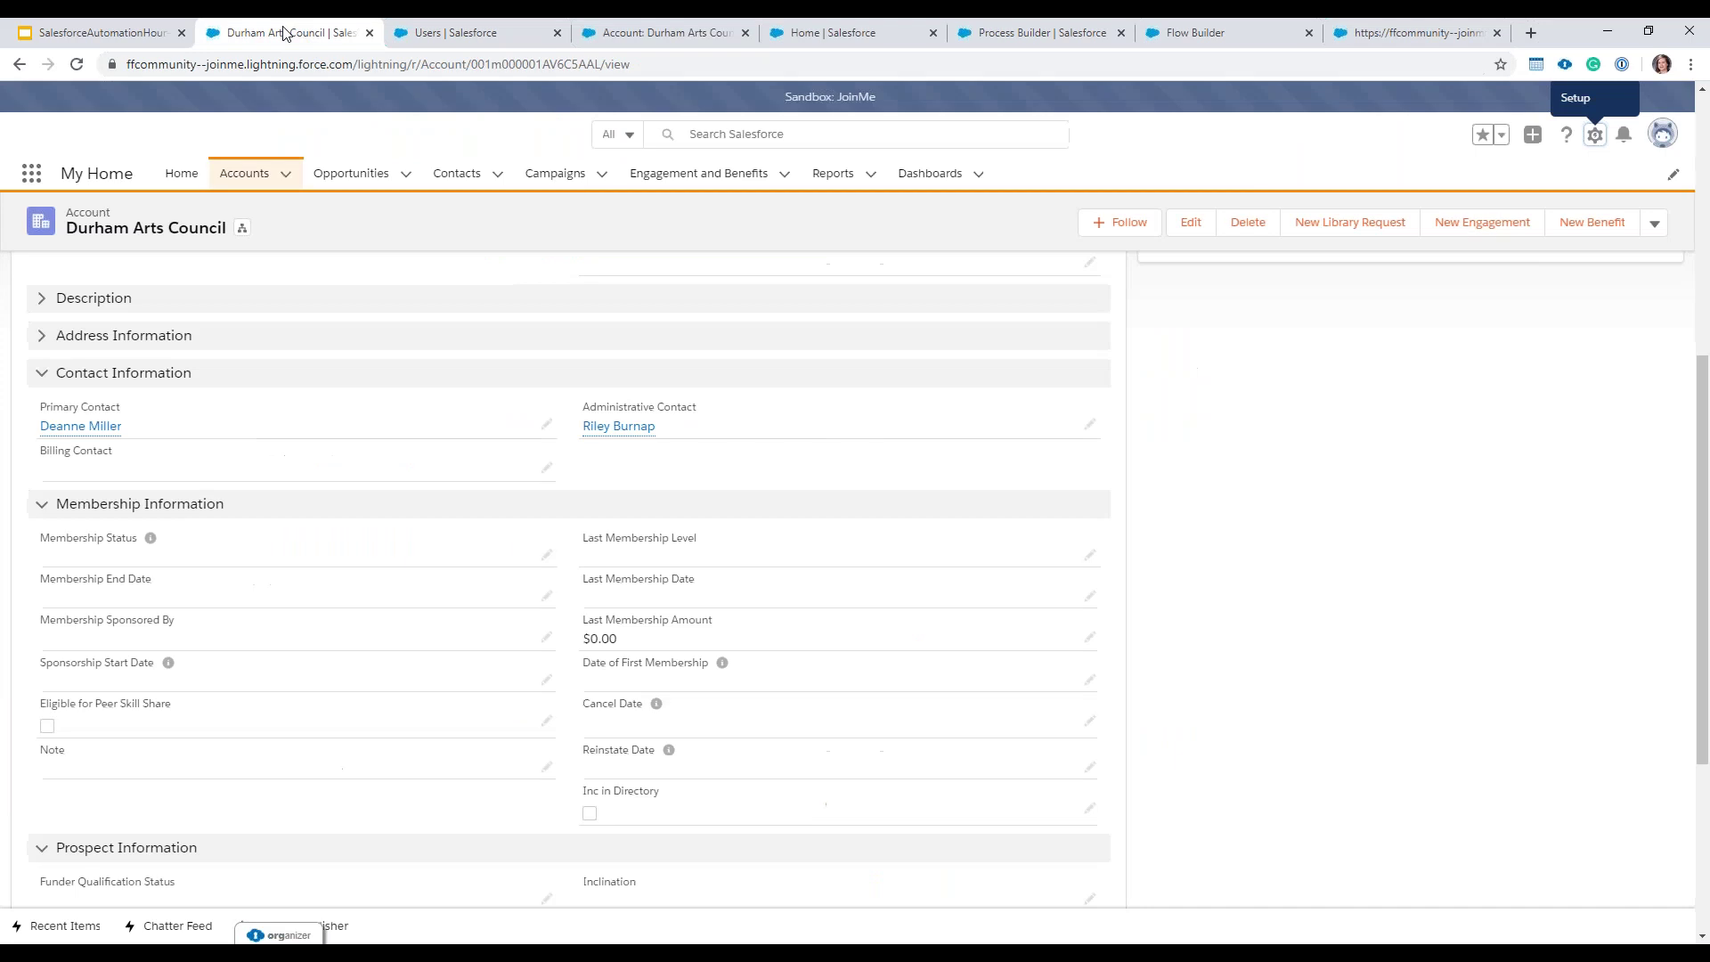
click(624, 428)
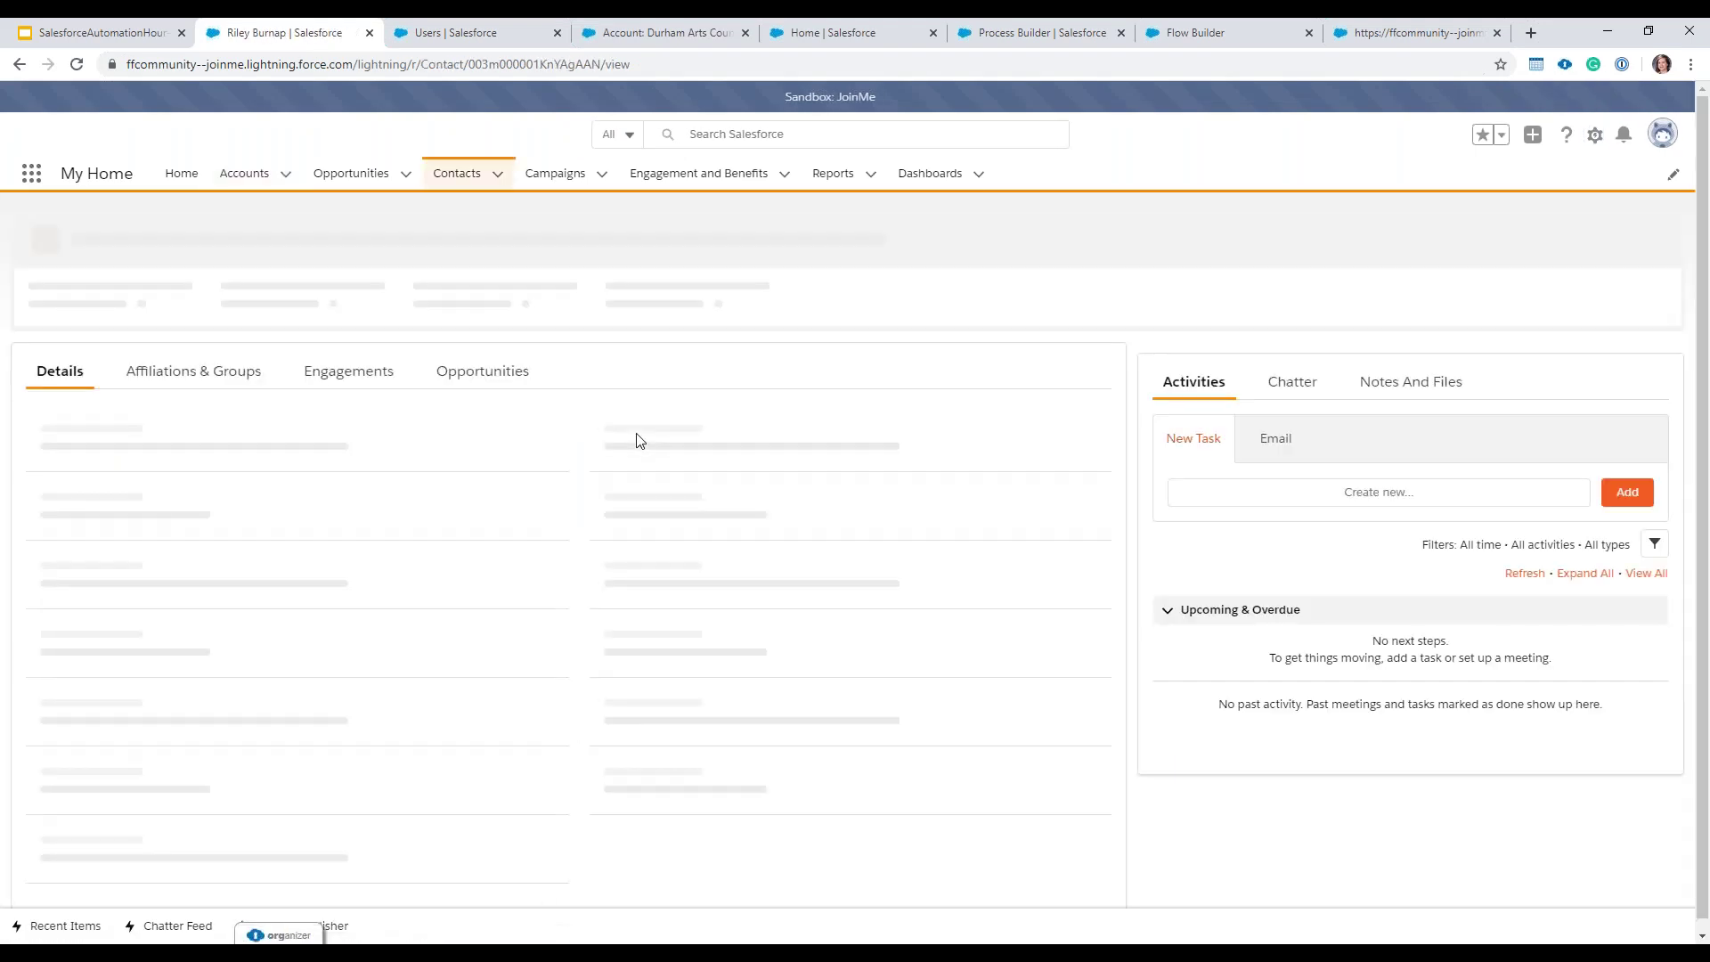
click(1656, 237)
click(1575, 338)
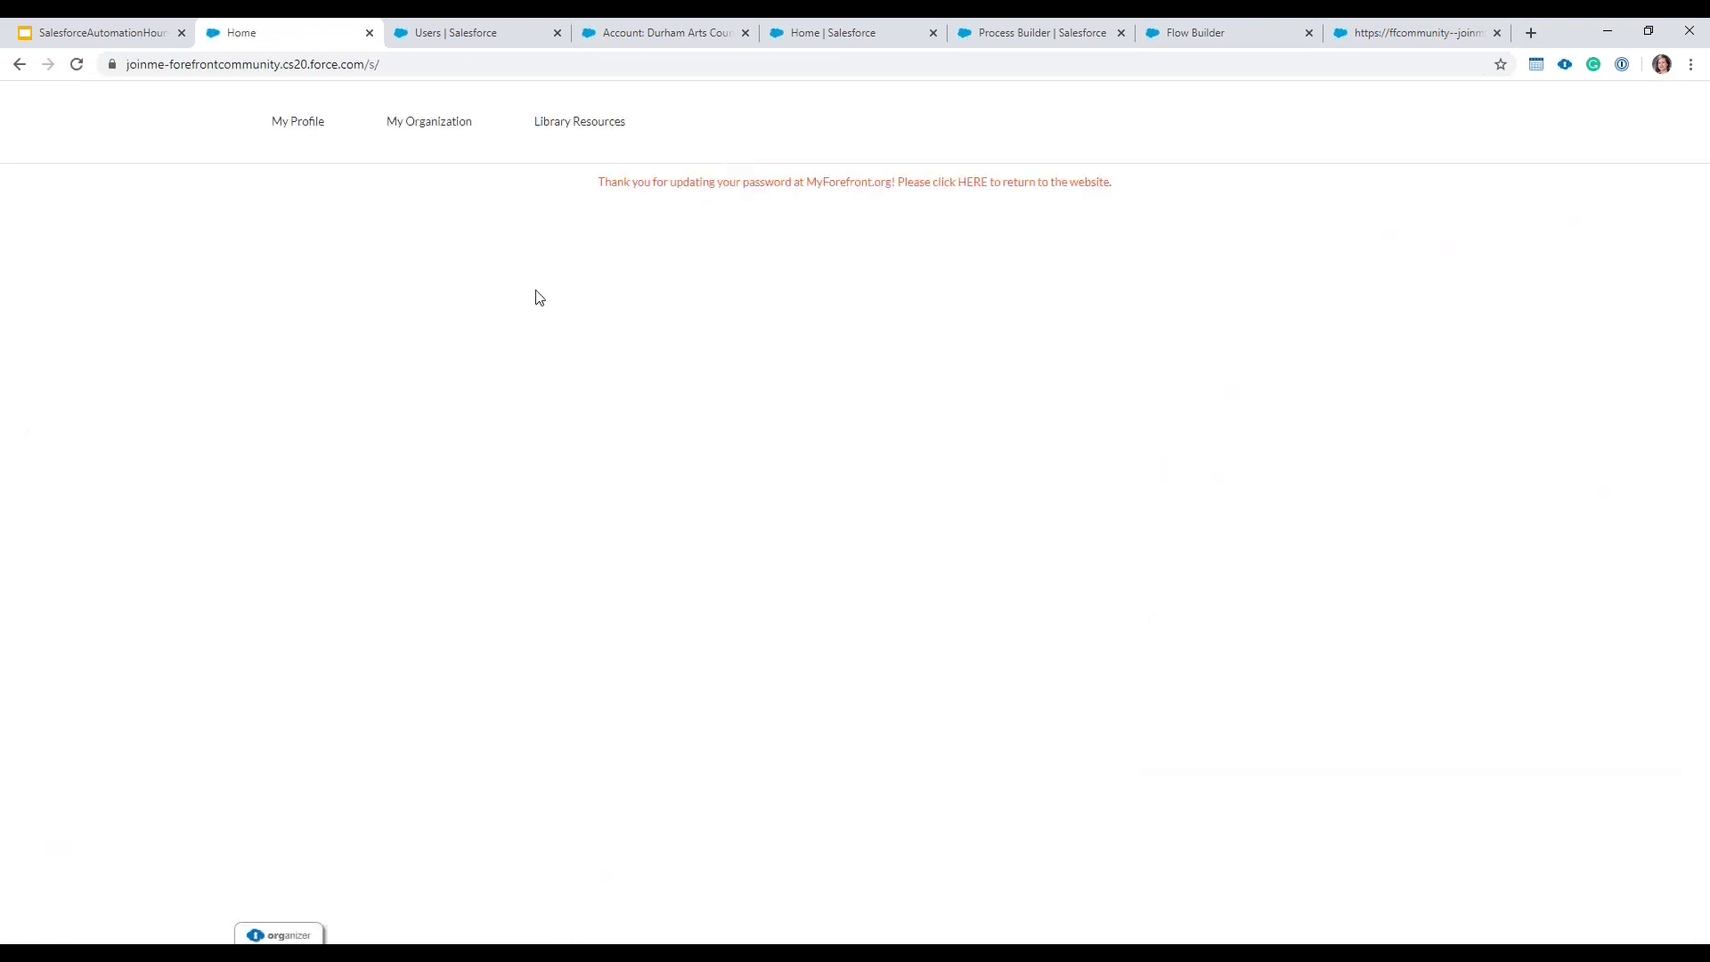
click(430, 124)
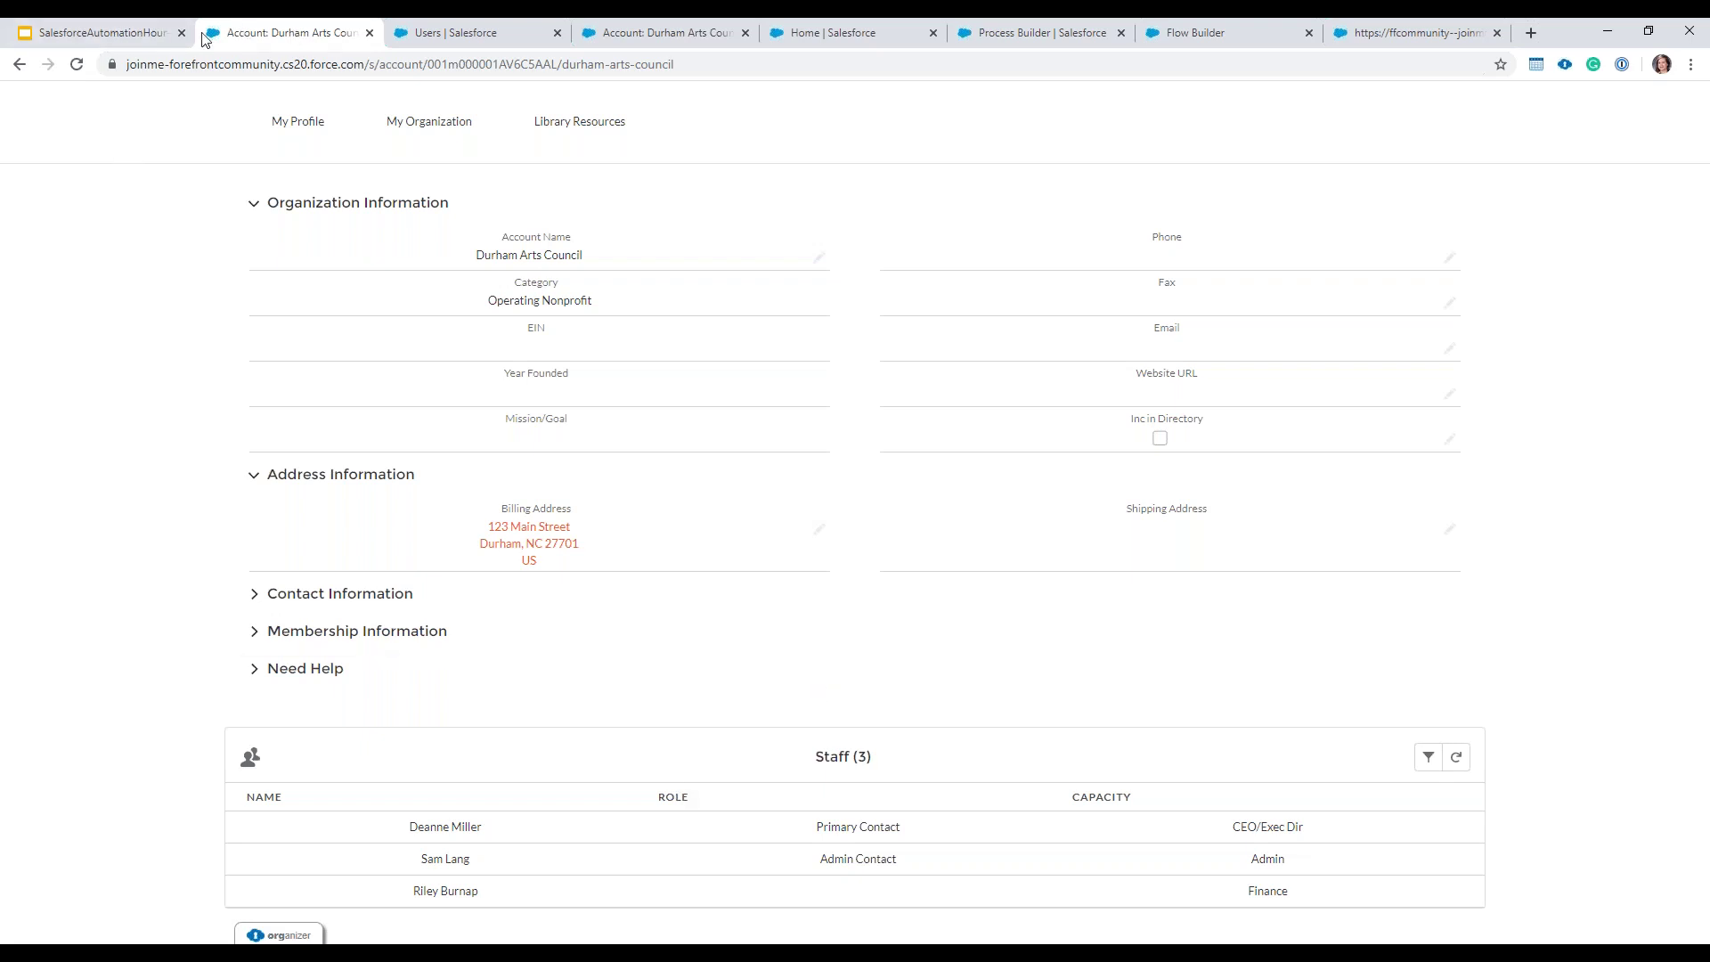
Step: Switch to the Google Slides presentation and present it from the THANK YOU! slide, number 28
click(106, 33)
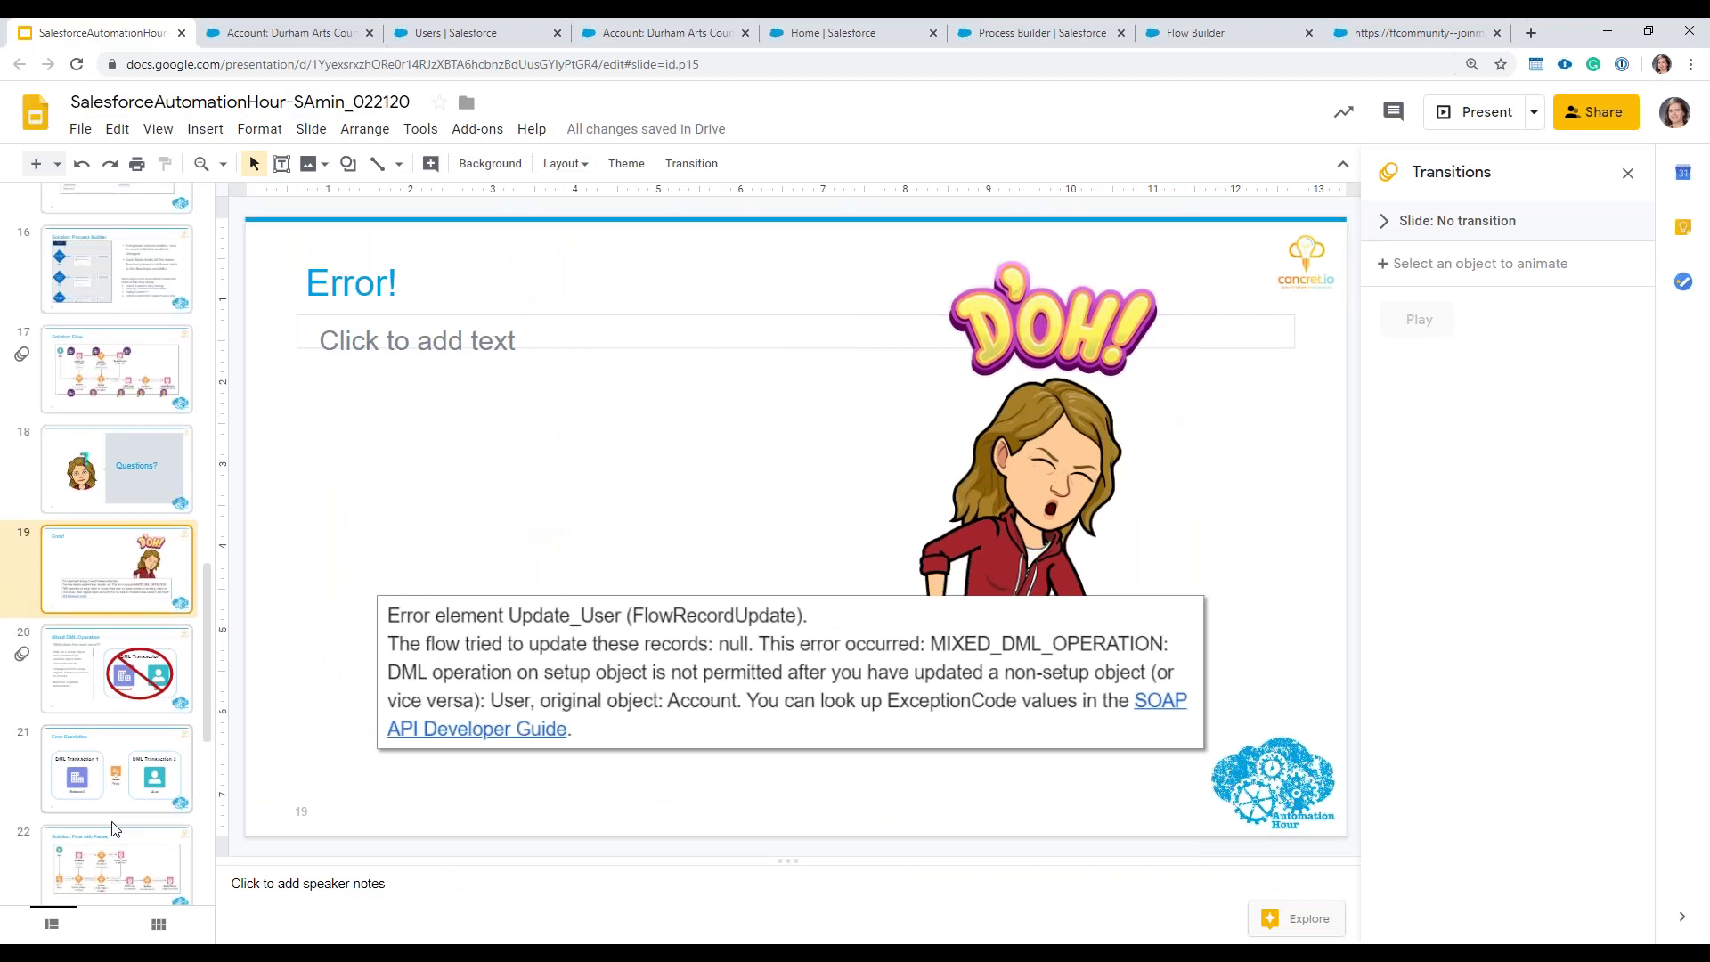
scroll(120, 784, down, 7)
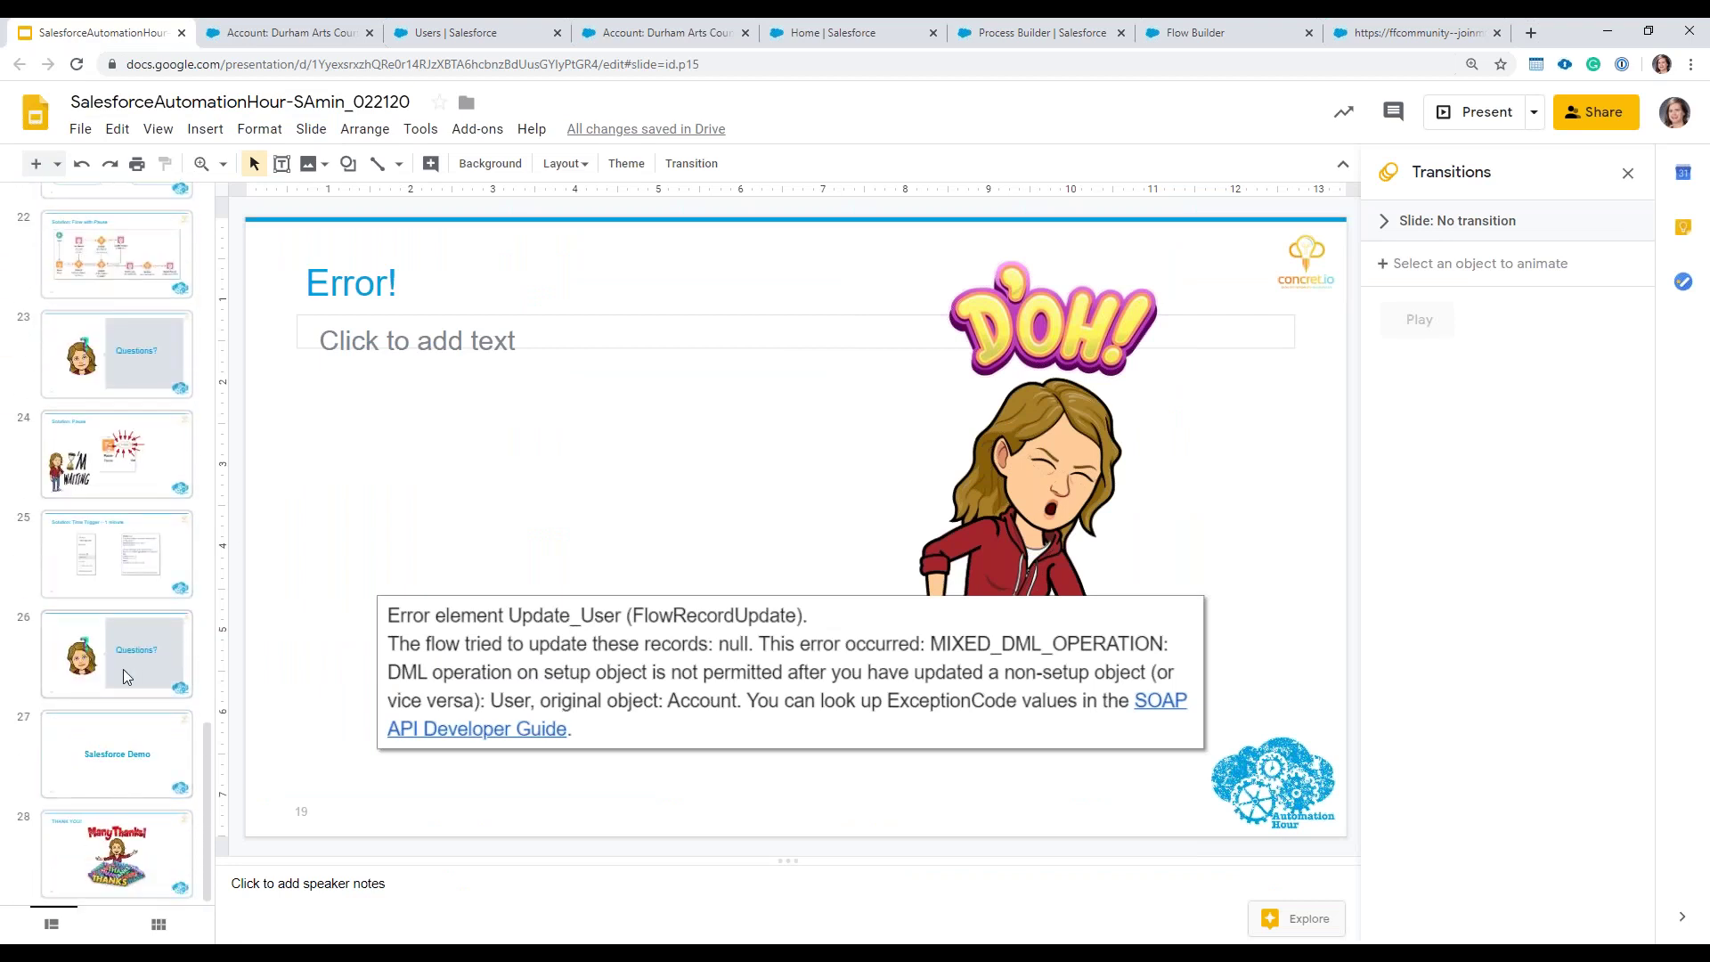
click(123, 670)
click(106, 859)
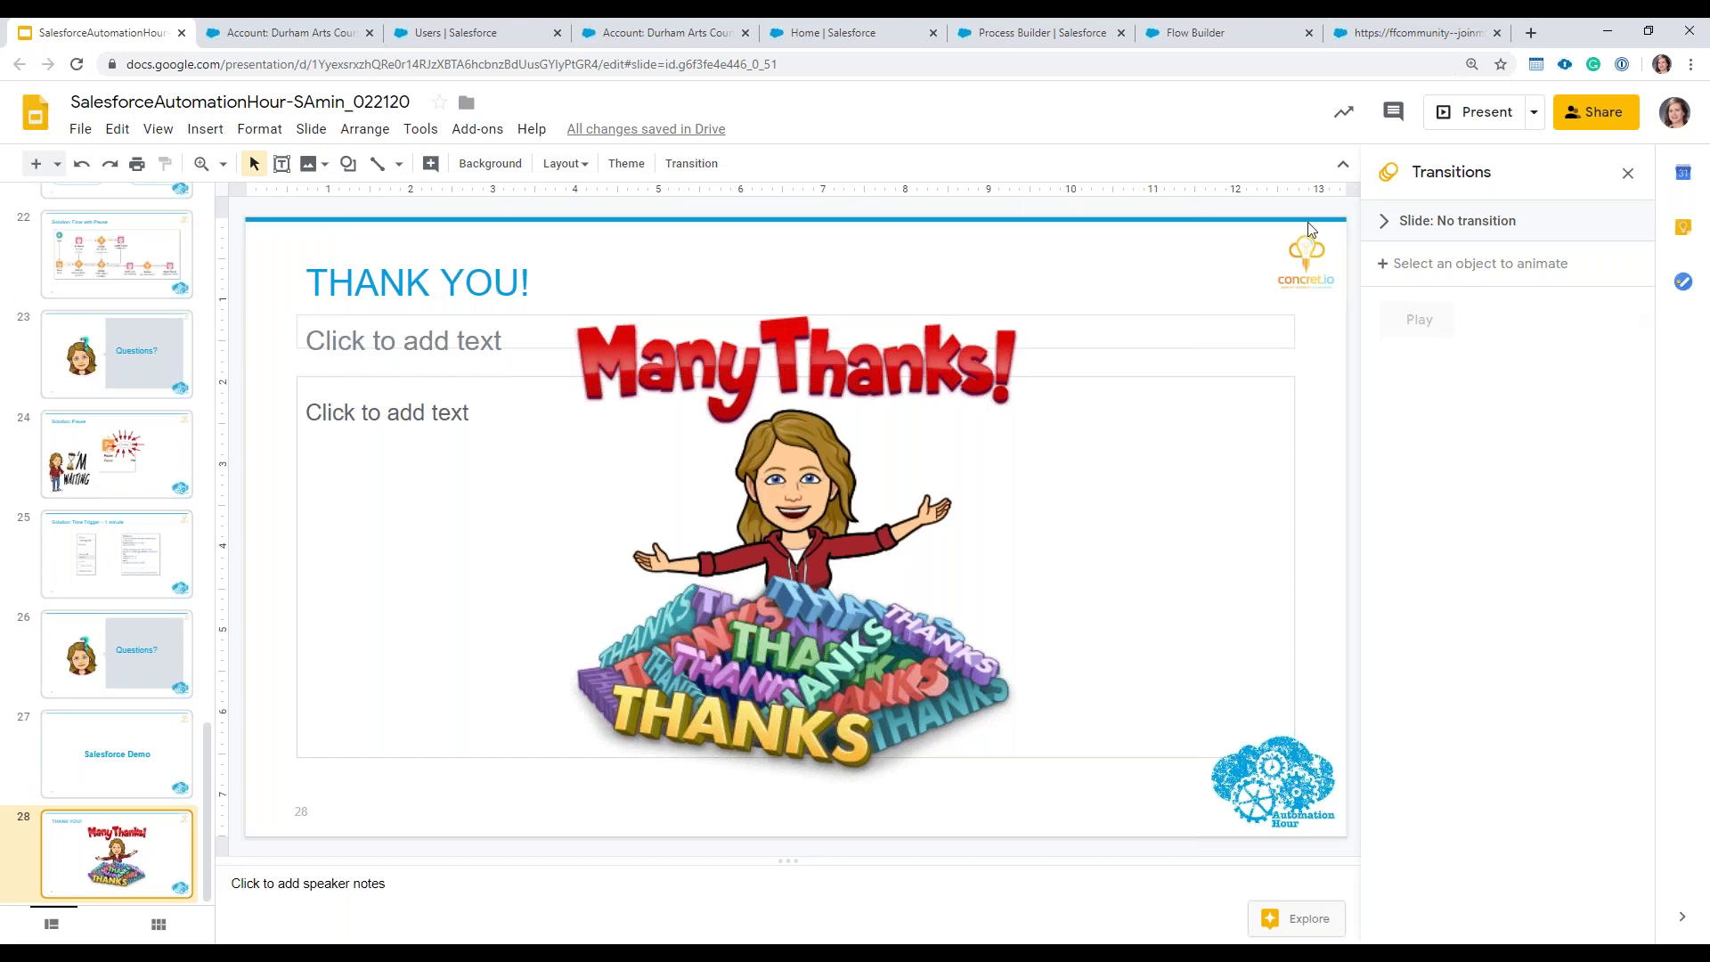
click(1453, 119)
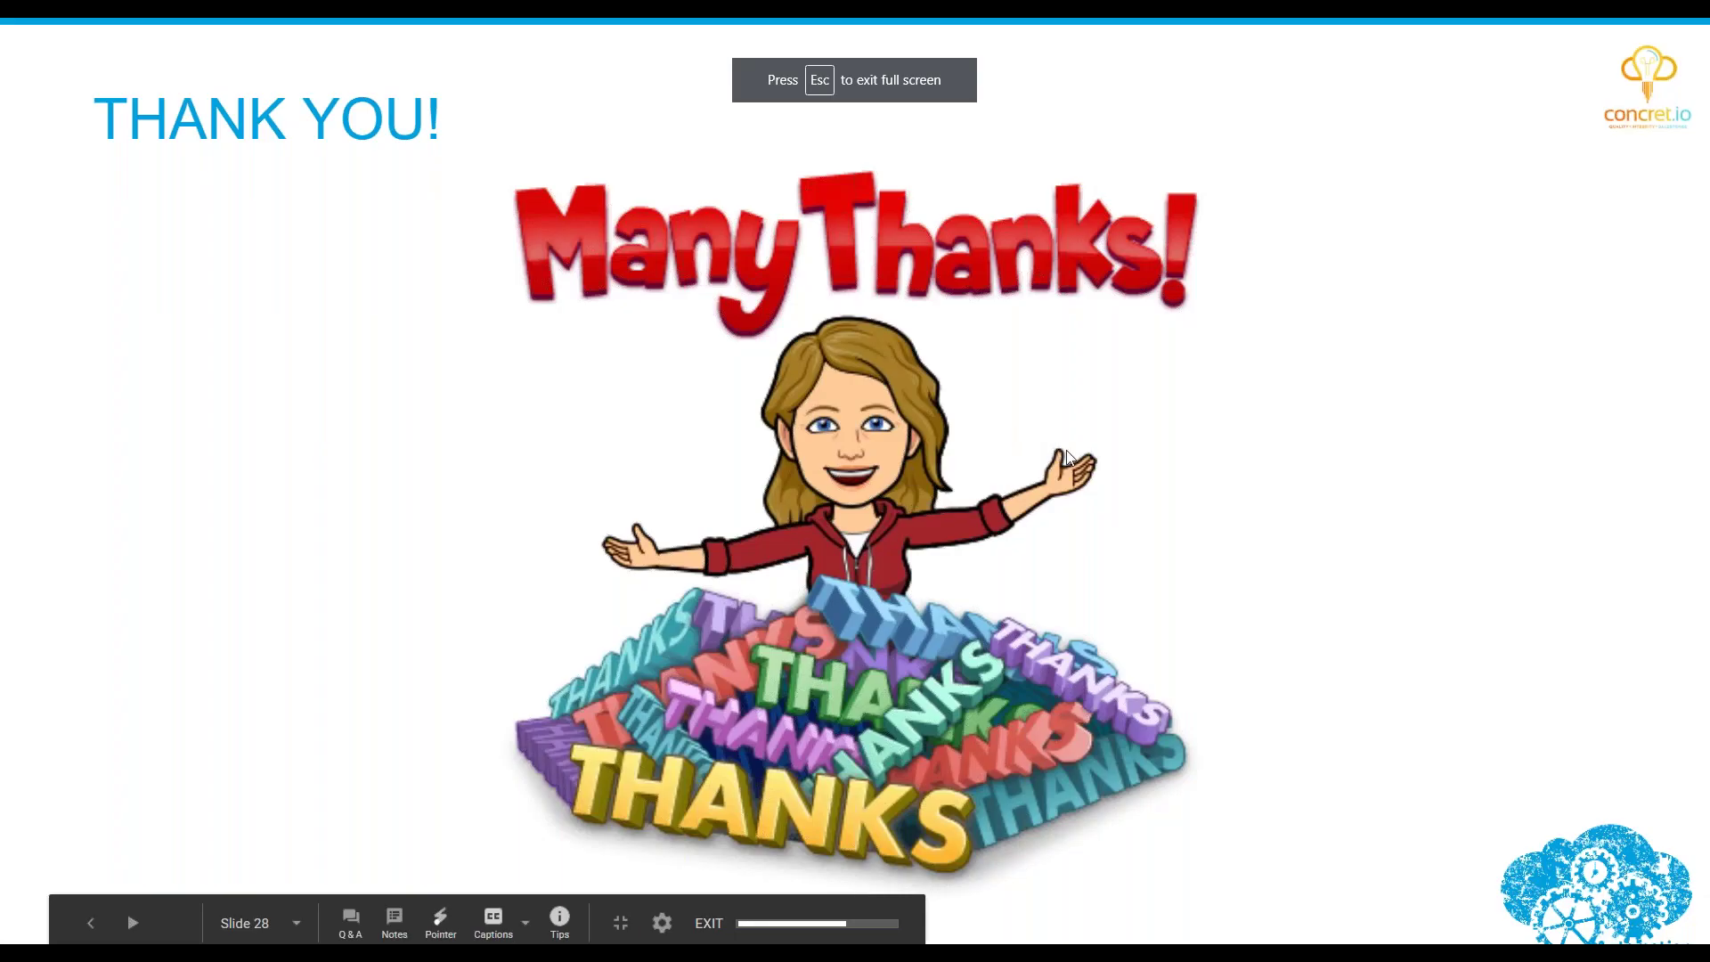
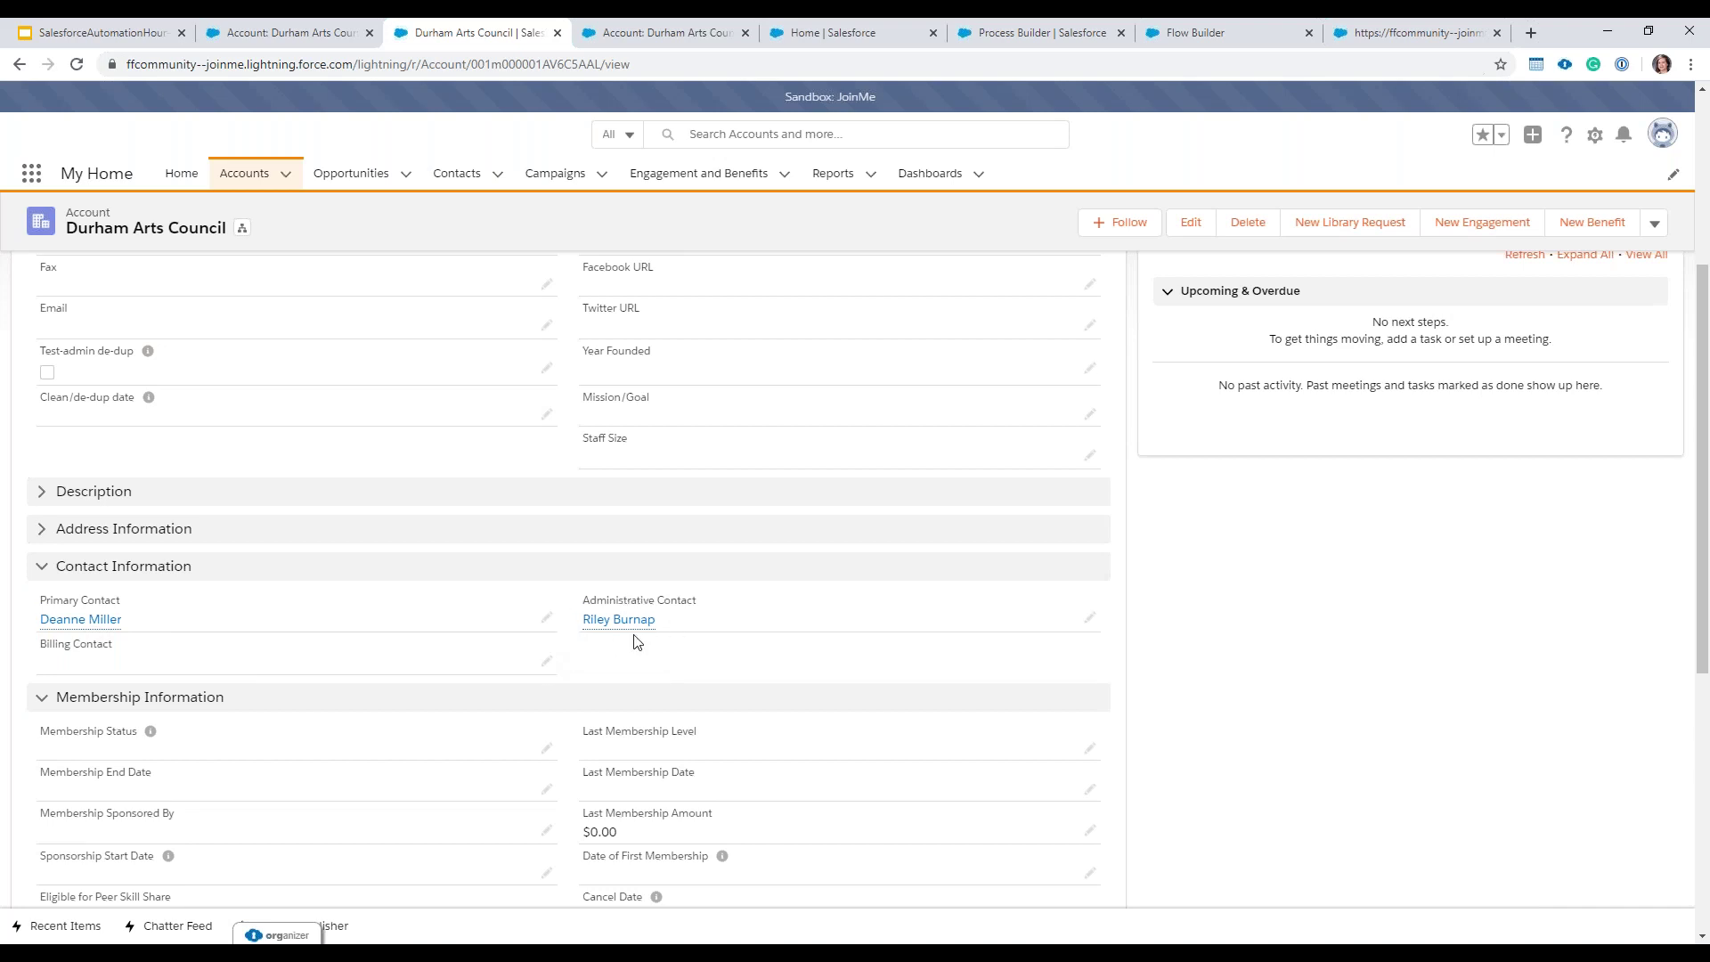
Step: Set the Durham Arts Council account's Billing Contact to the same contact as its Administrative Contact and save the record
mouse_move(604, 628)
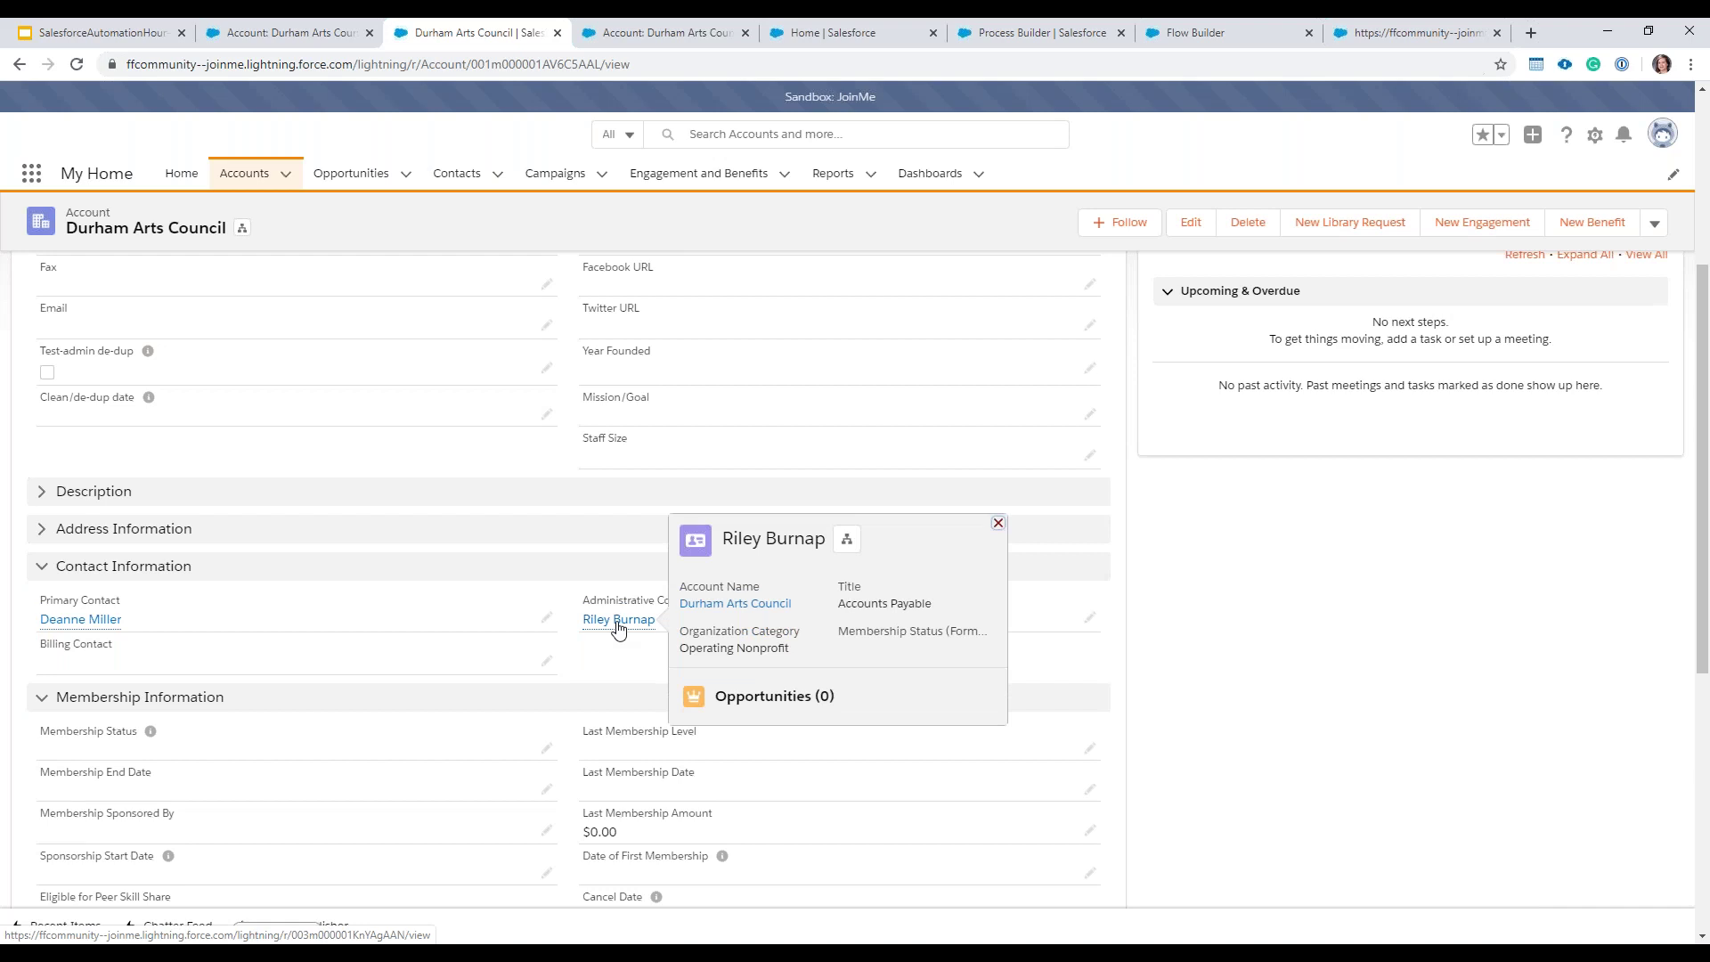
click(547, 664)
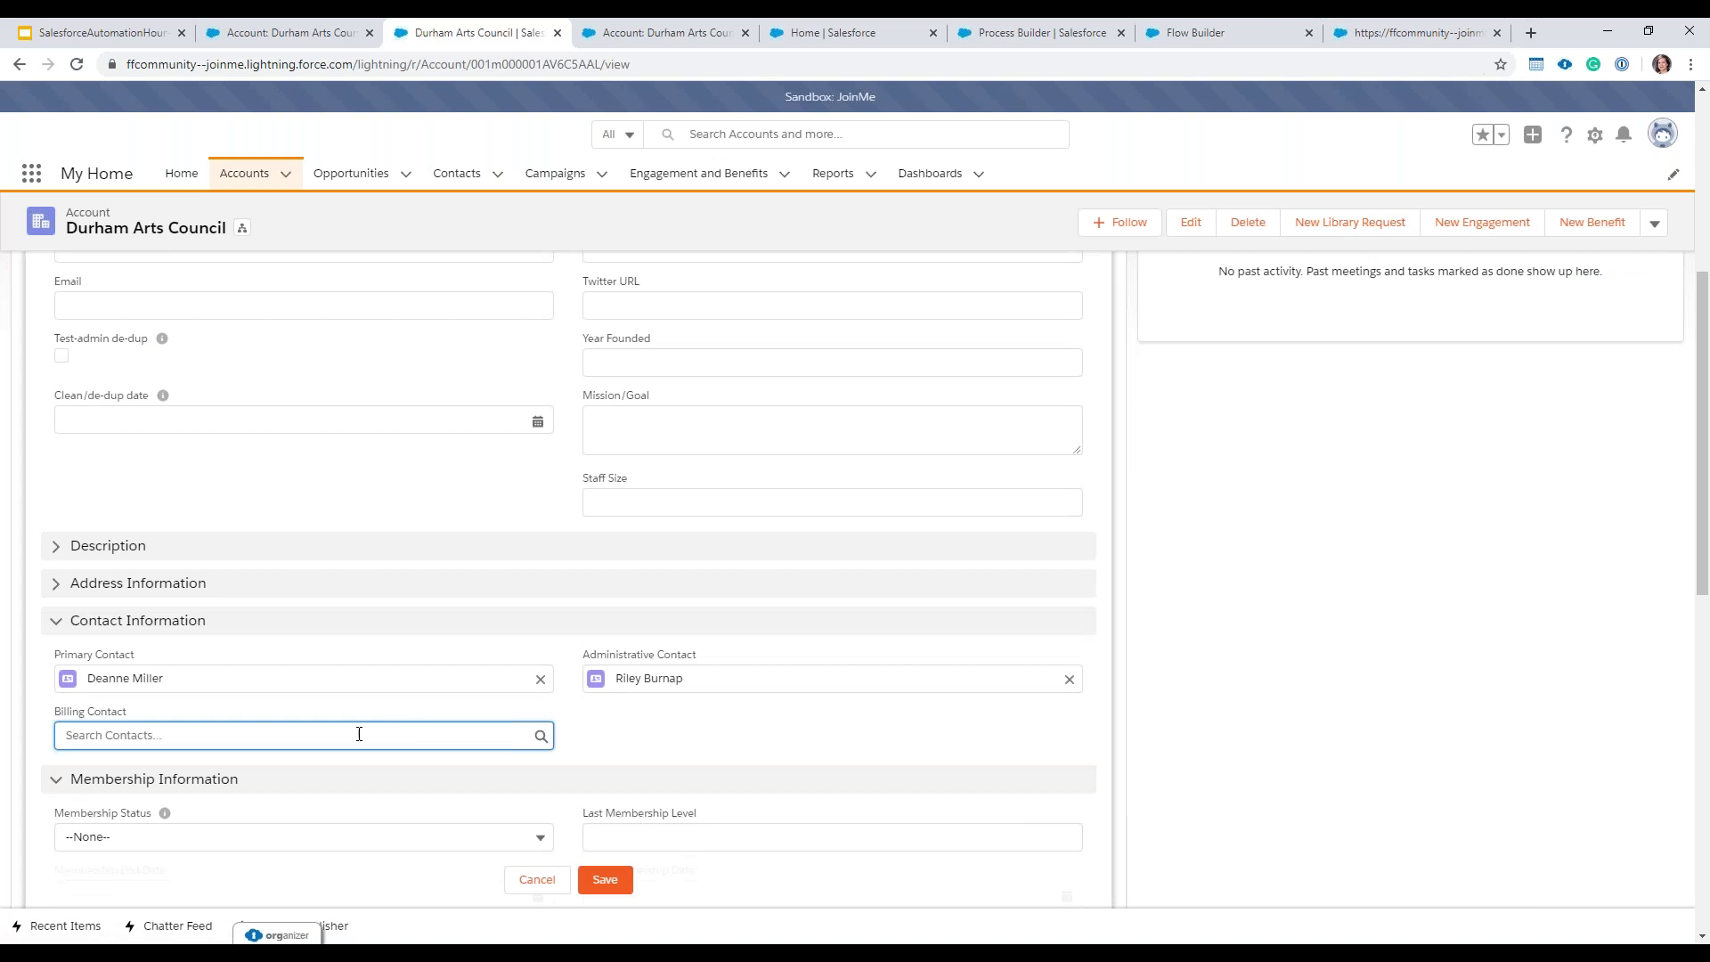
text(Rile)
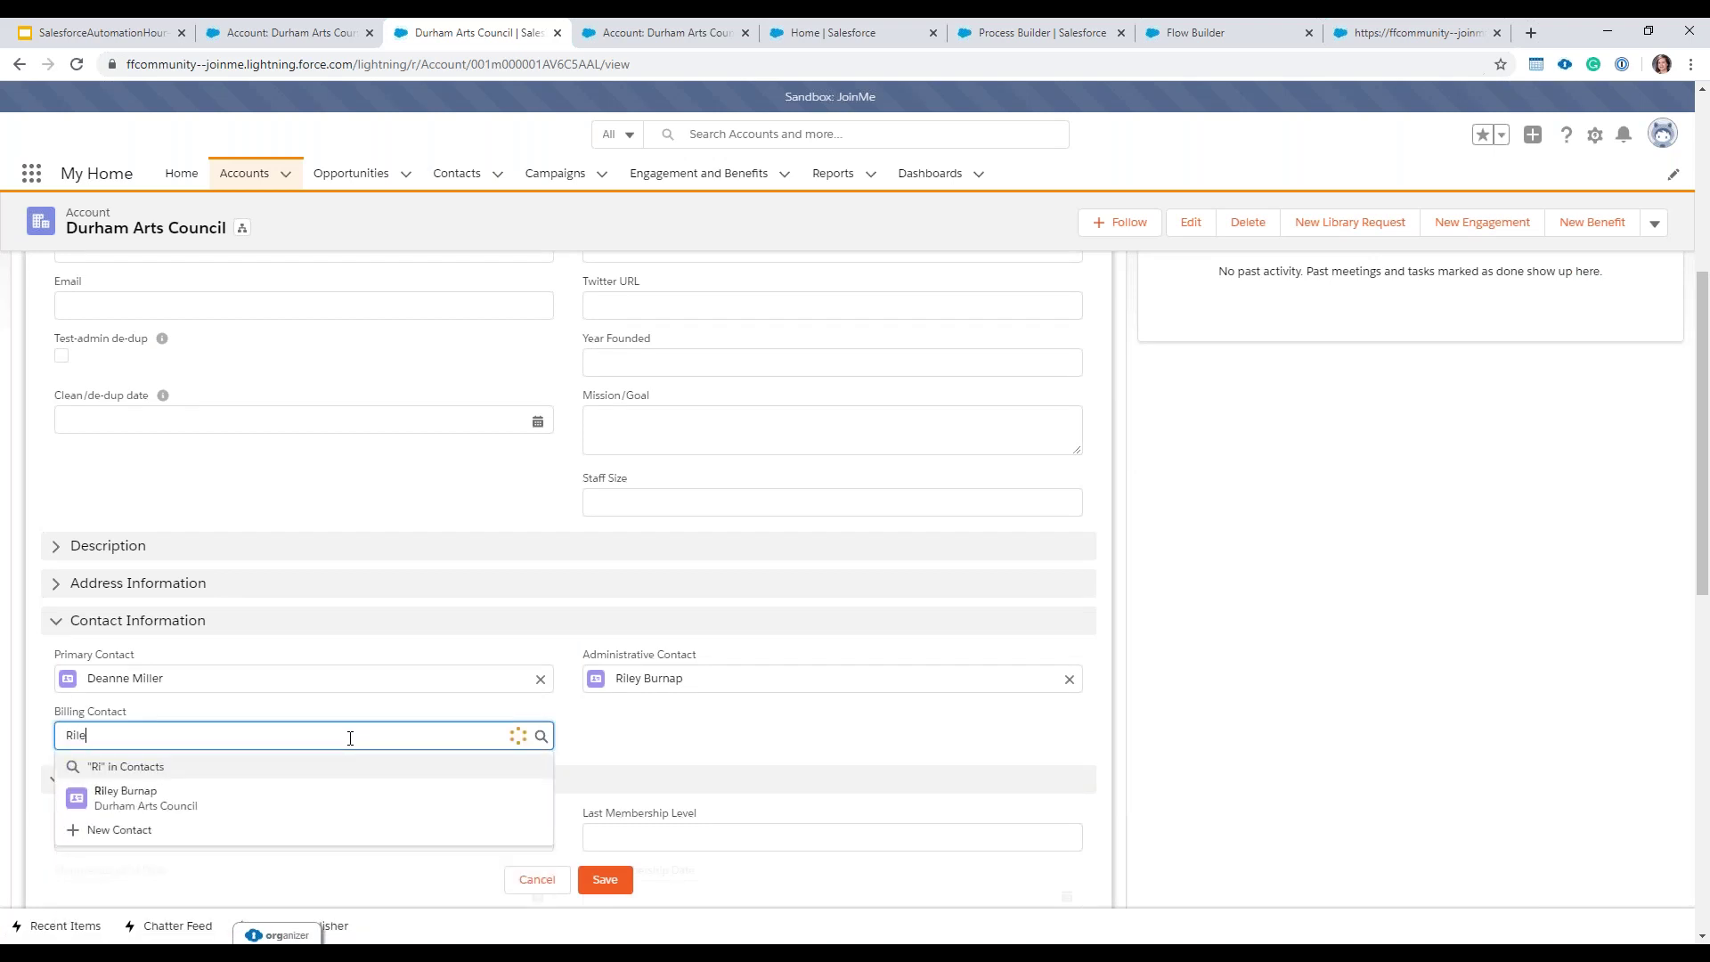
click(217, 797)
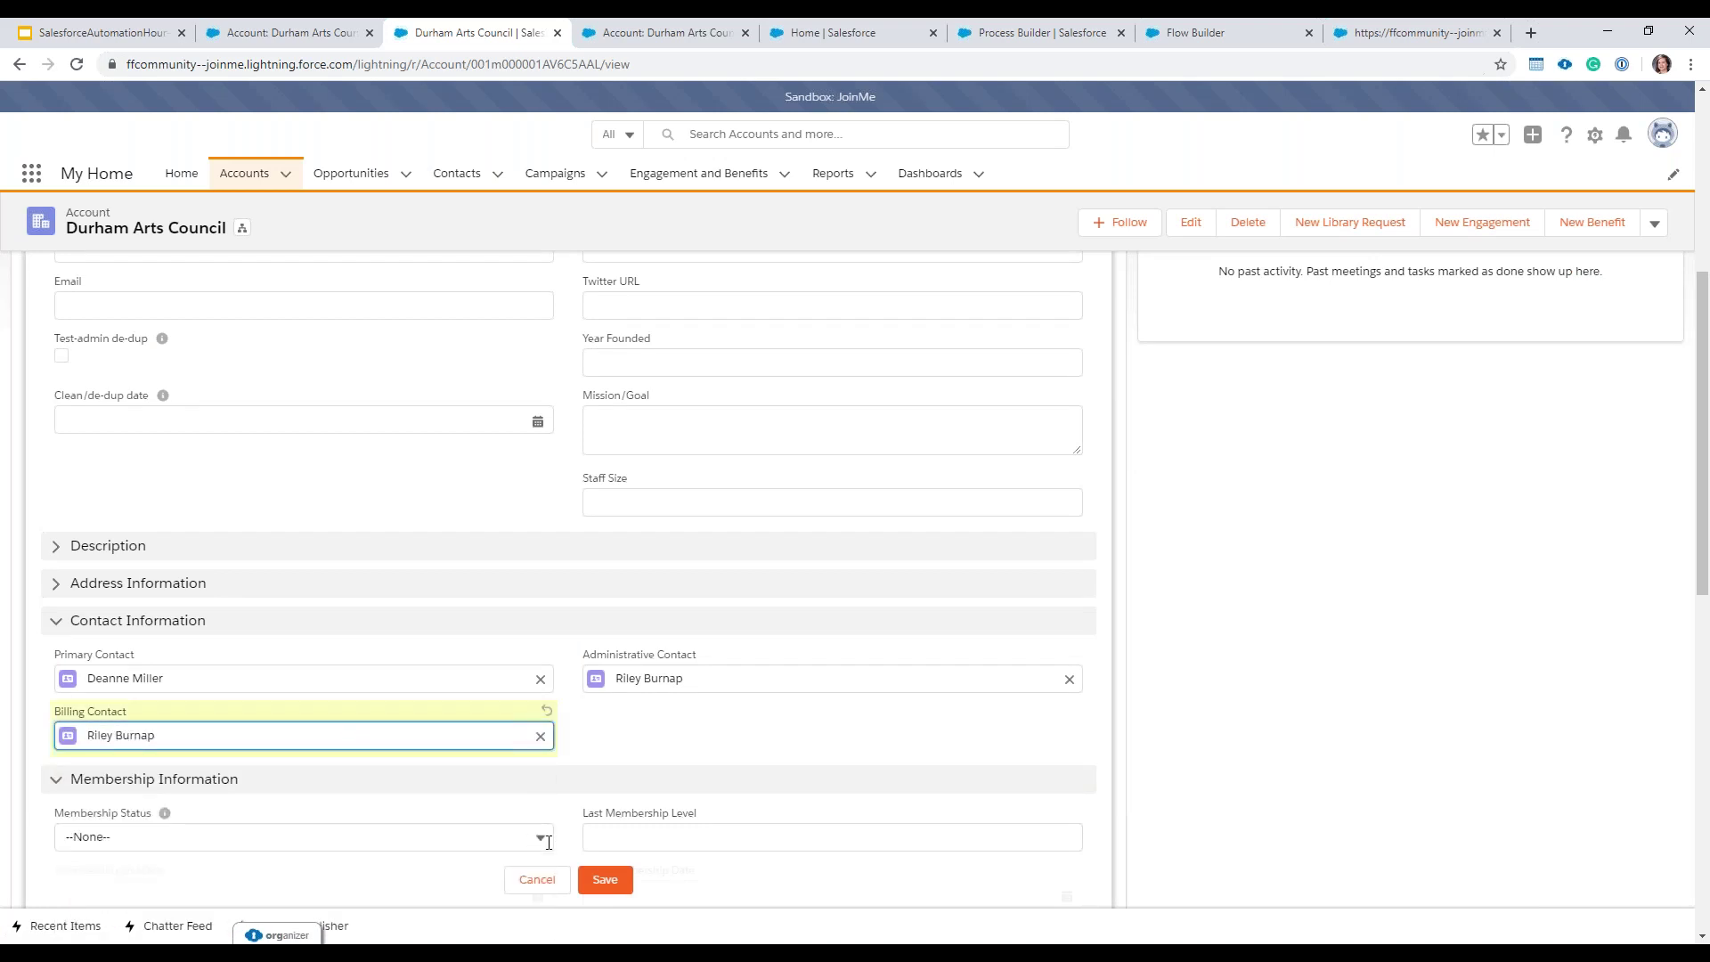
click(605, 879)
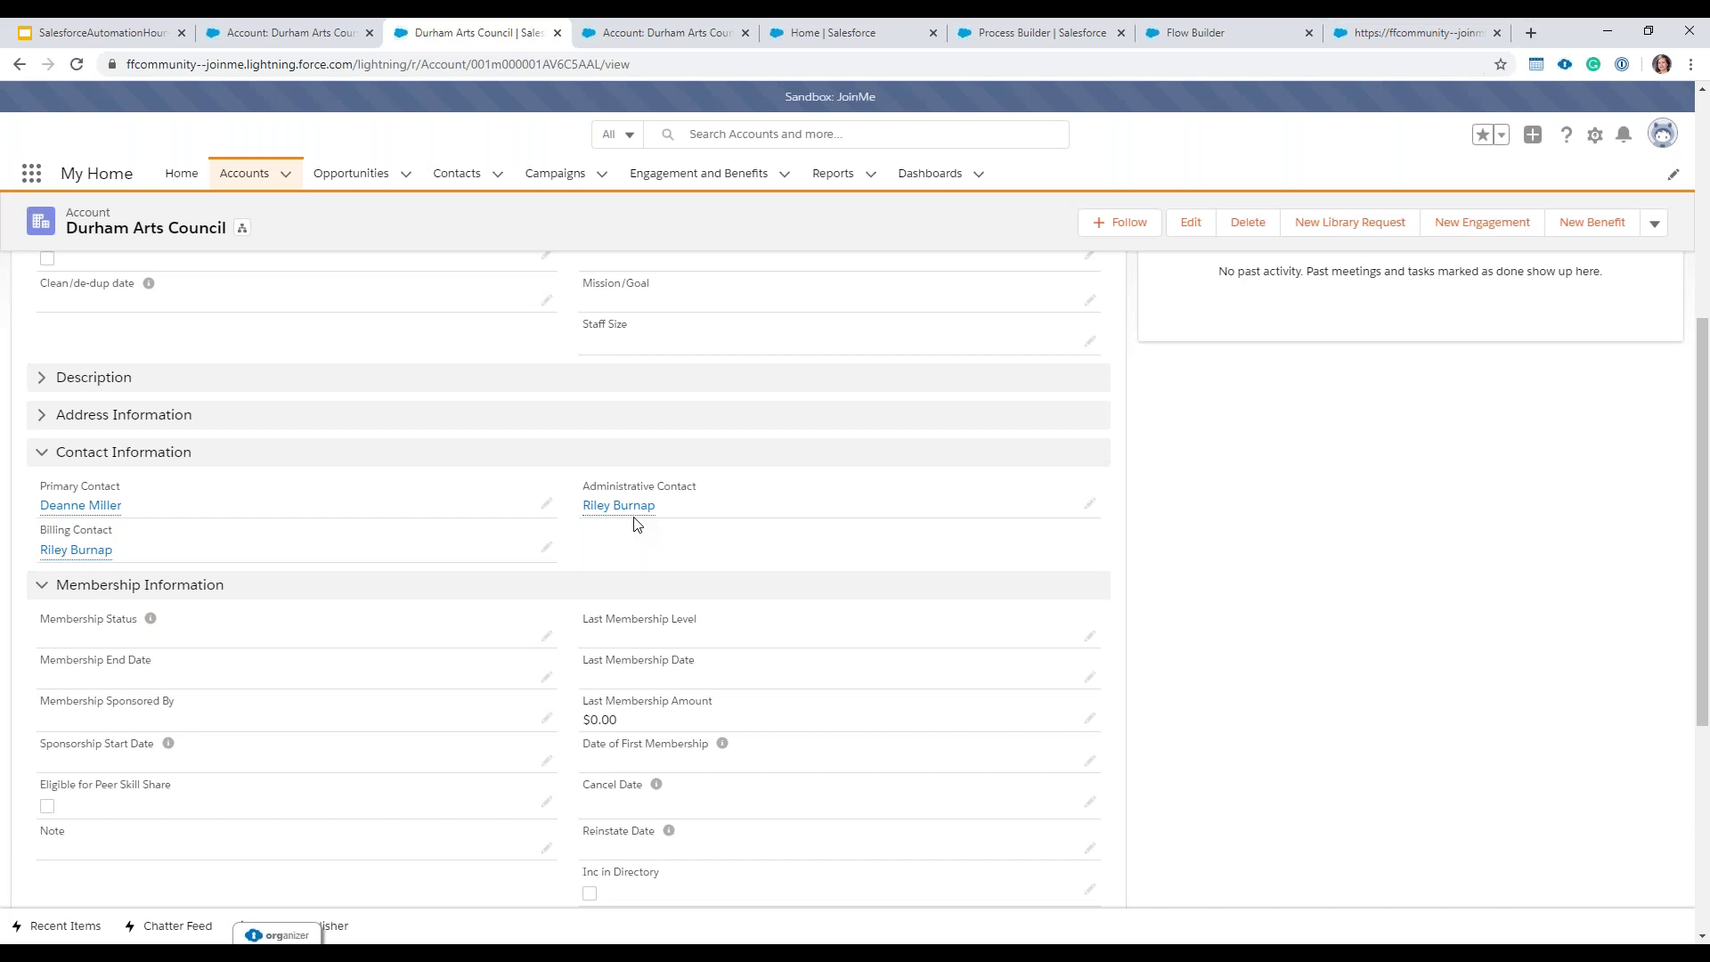
Step: Show the Durham Arts Council account's affiliated contacts and examine their roles and capacities
mouse_move(76, 550)
scroll(424, 551, up, 5)
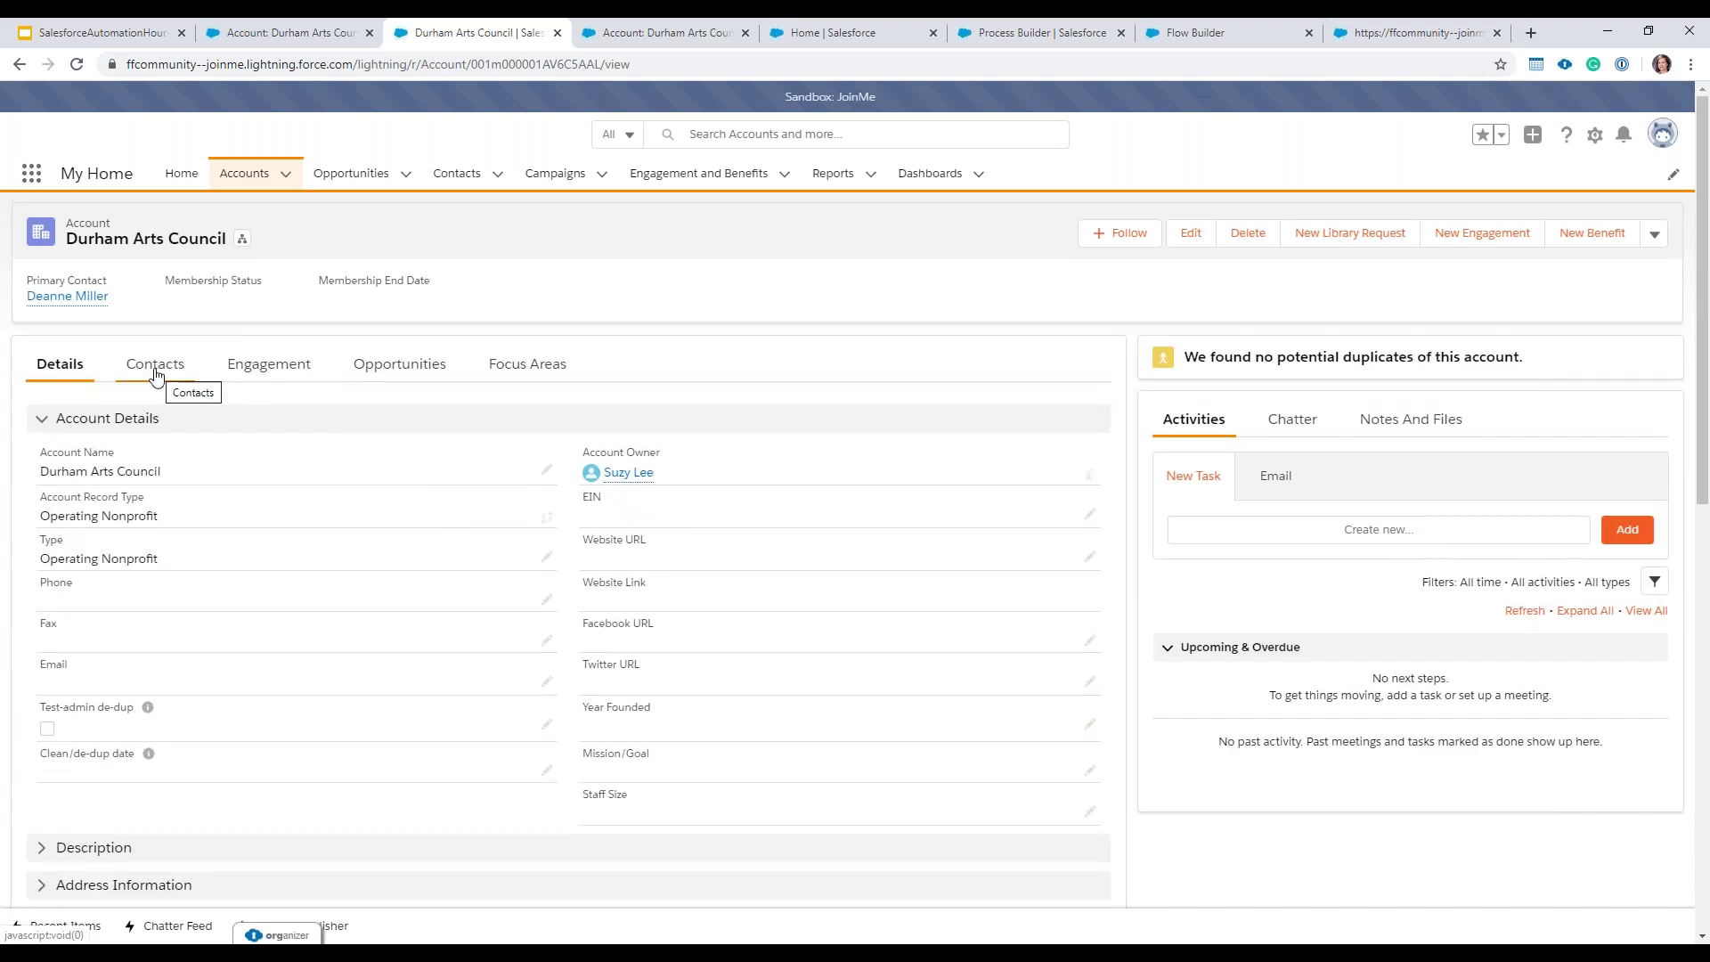
click(155, 373)
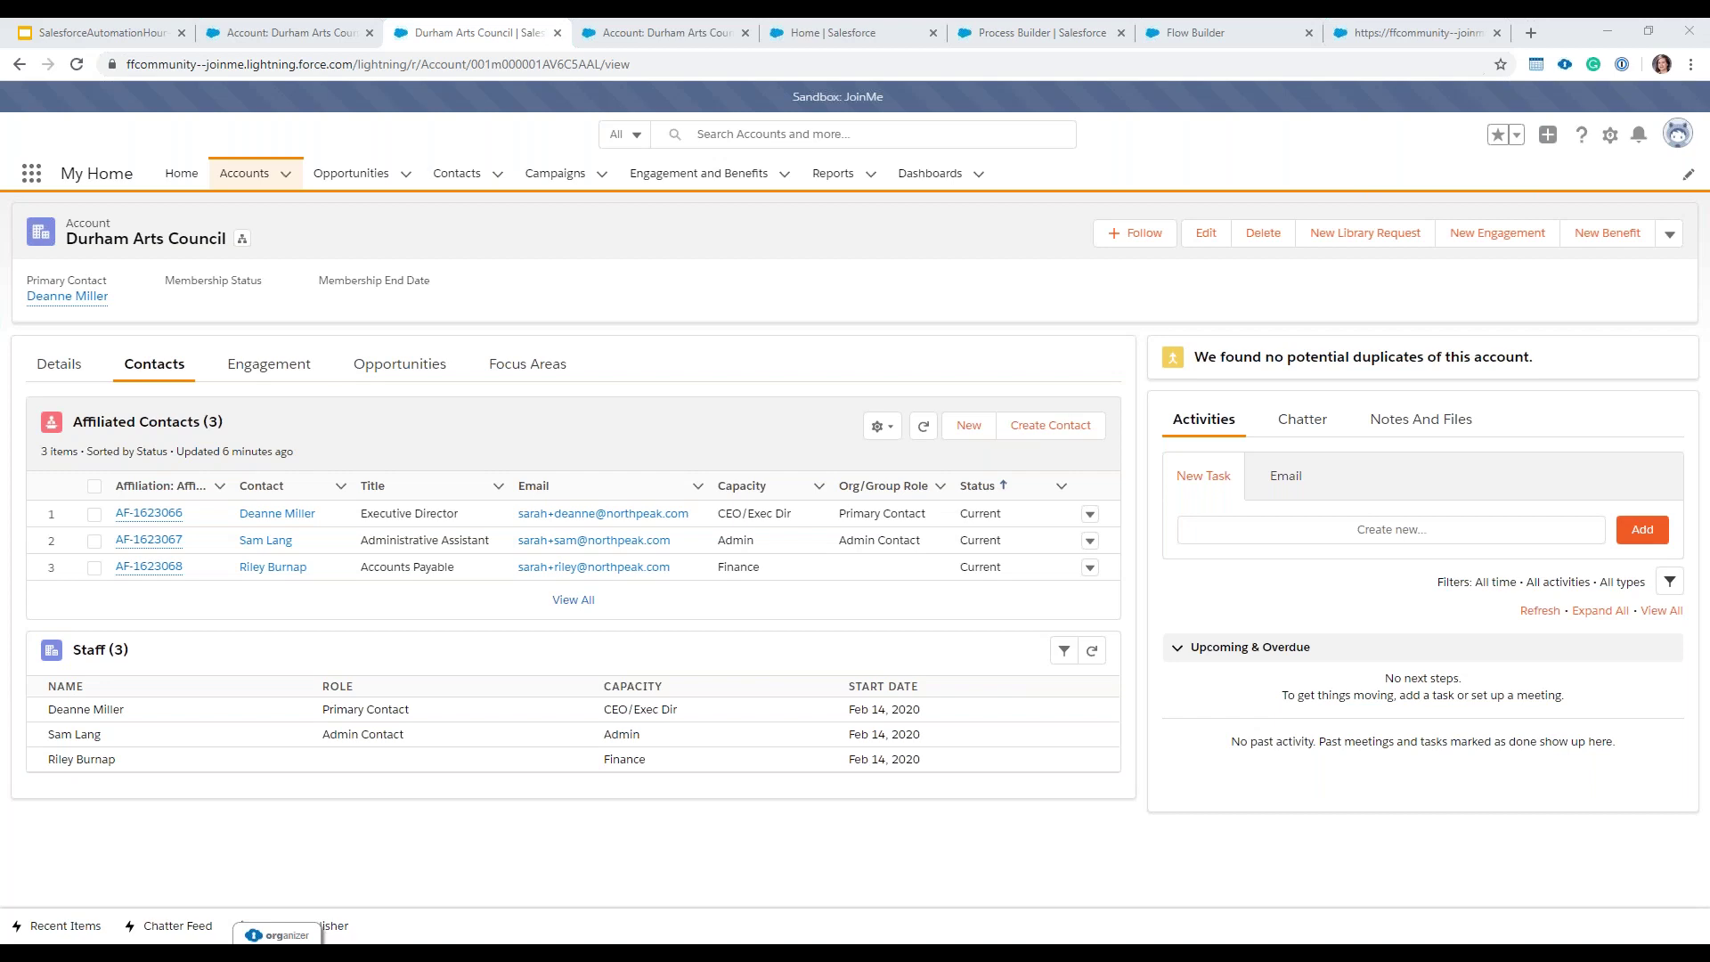
Step: Switch to the User Permissioning Automation flow and add an AccountId filter condition to the Get User element
click(1225, 34)
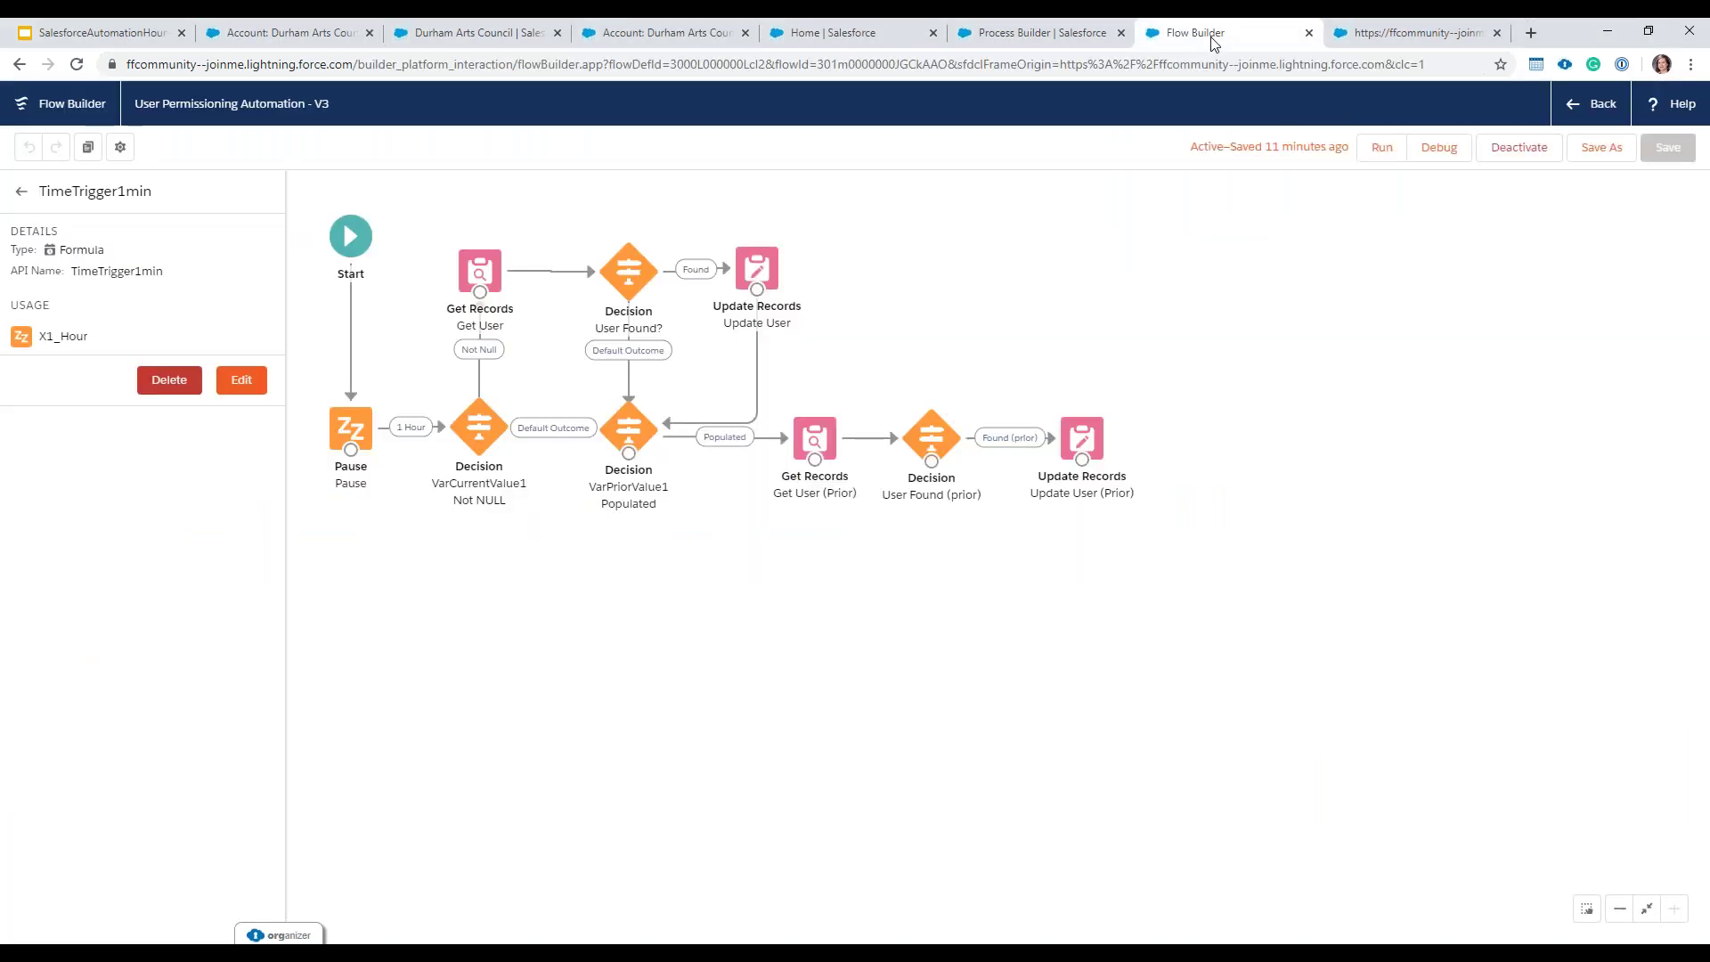
double_click(481, 283)
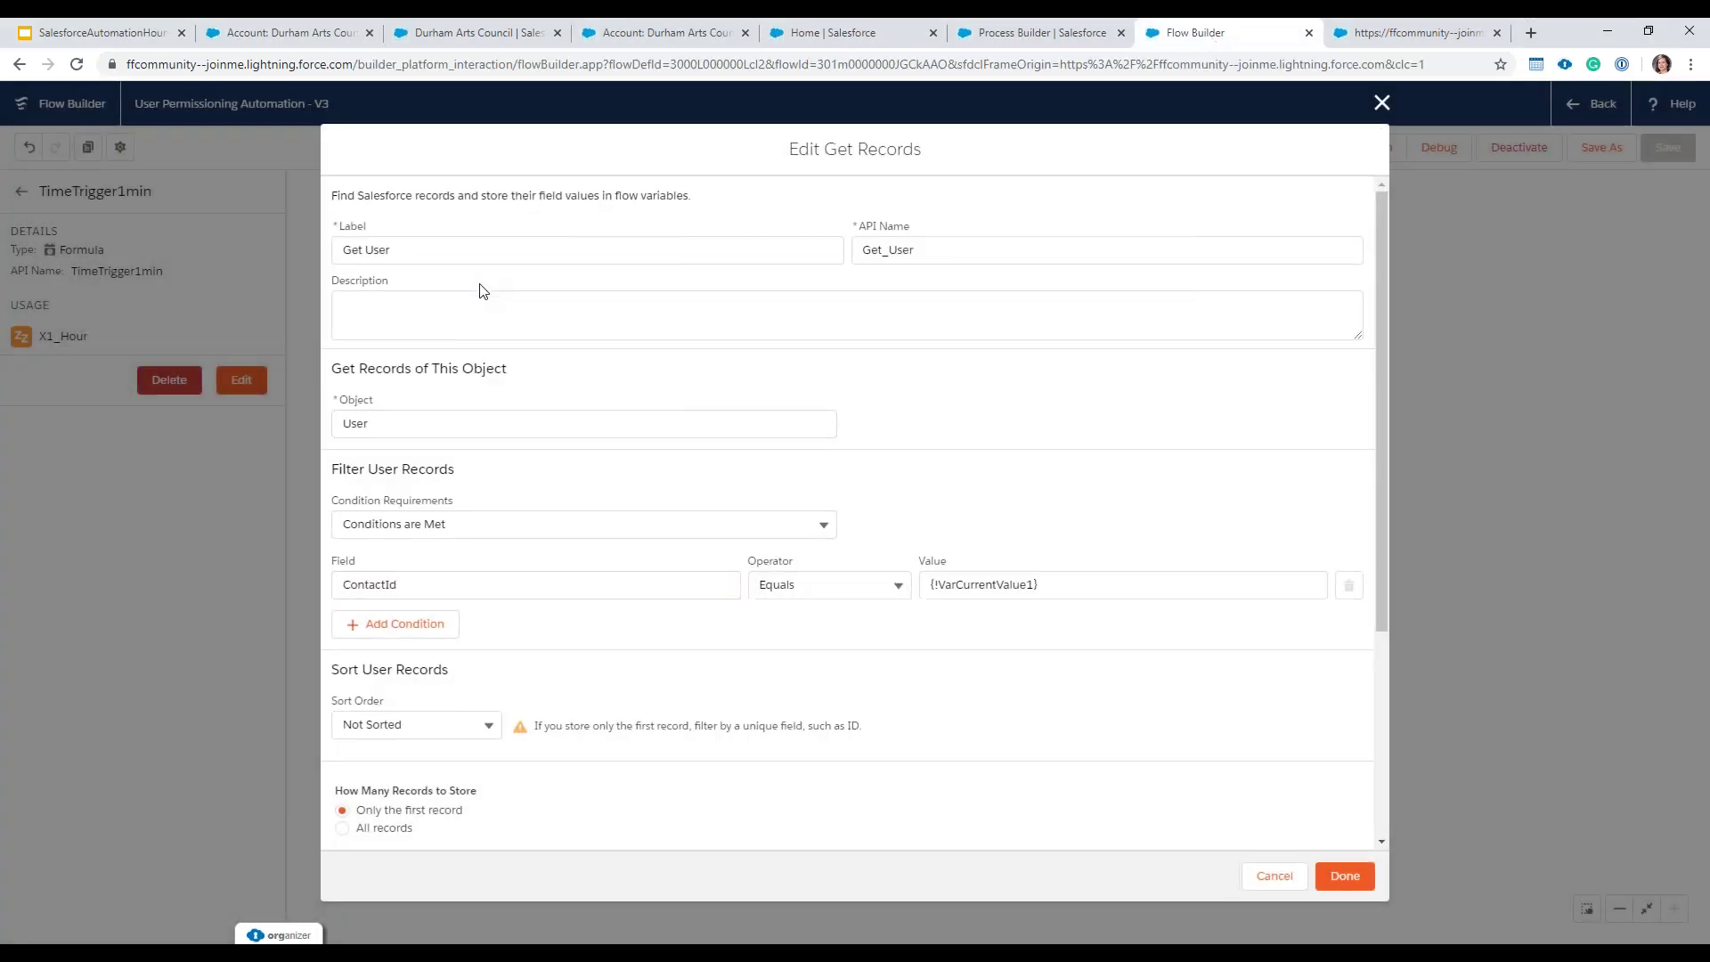
click(403, 629)
click(443, 634)
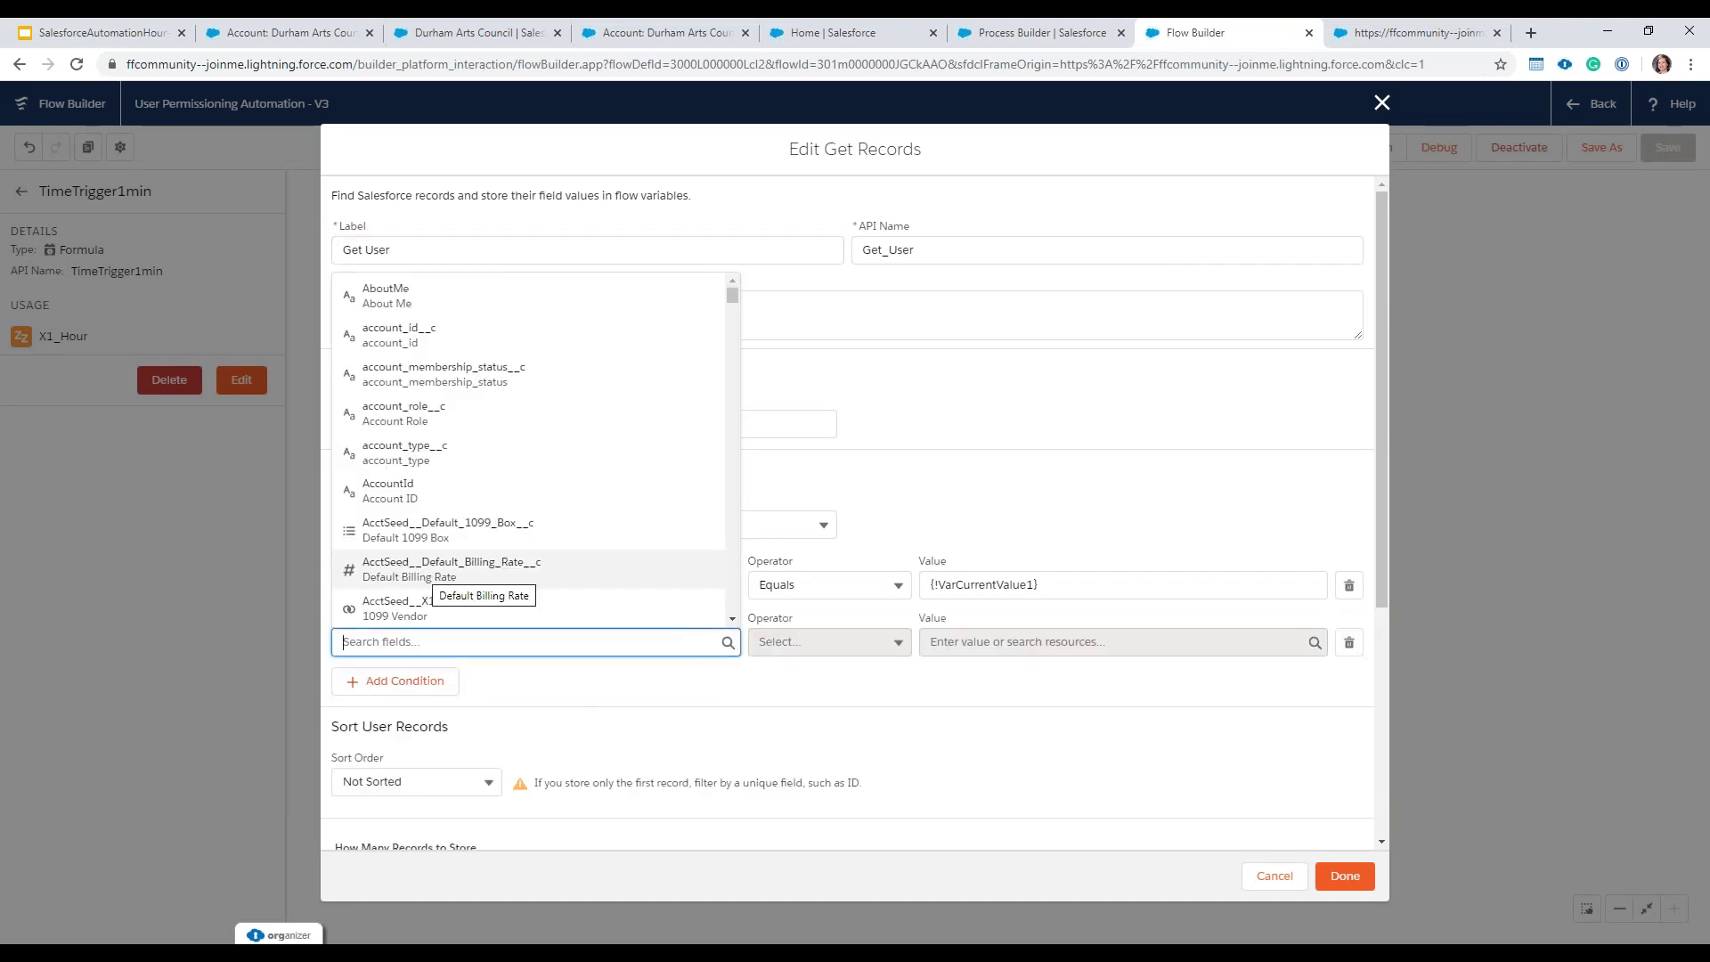
click(389, 491)
Step: Start a new Variable resource for the AccountId condition's value and try its option for allowing multiple values (collection)
click(972, 643)
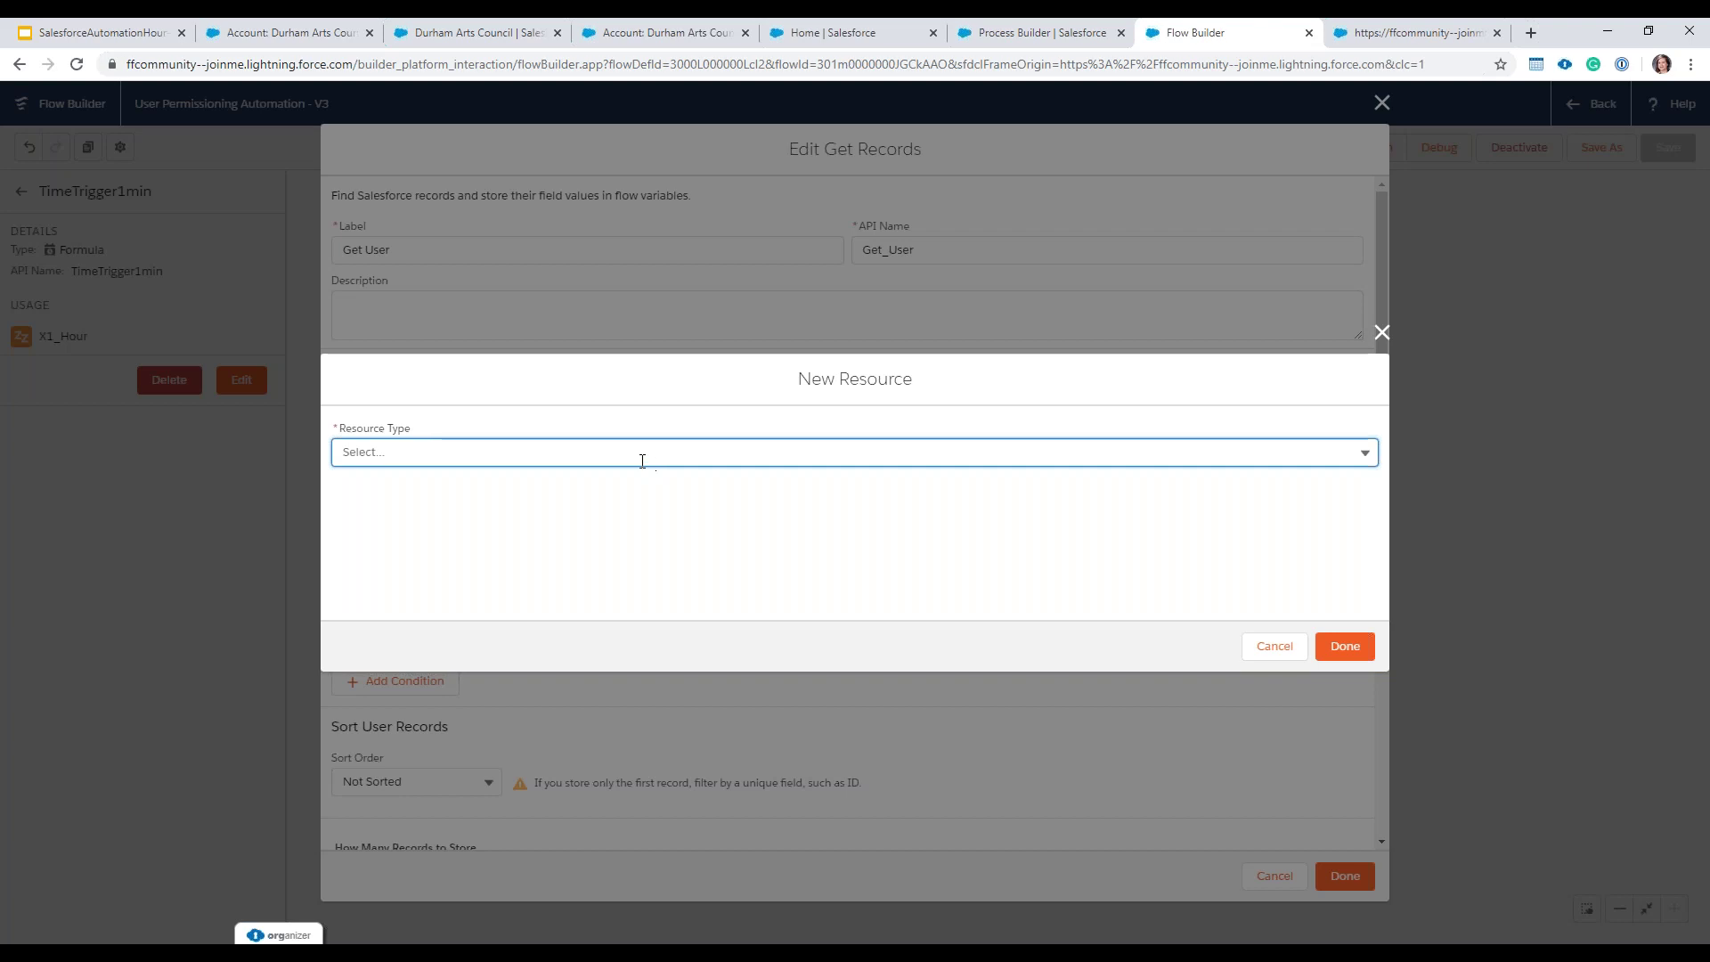
click(614, 460)
click(482, 495)
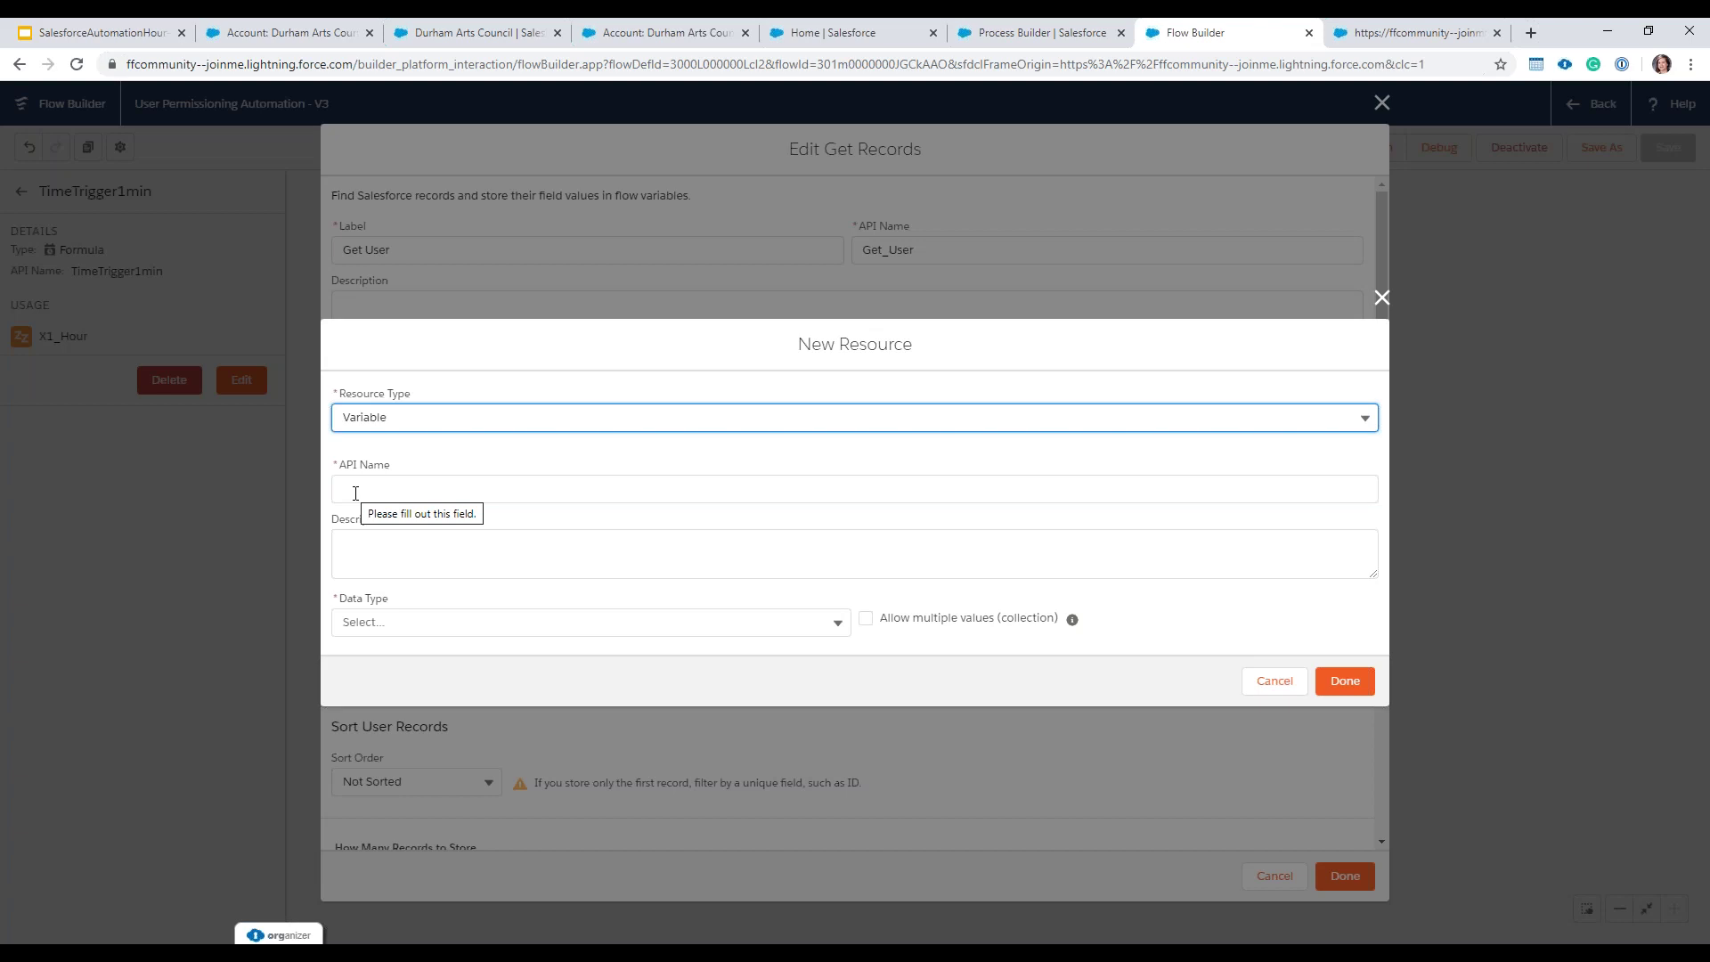
click(865, 622)
click(866, 621)
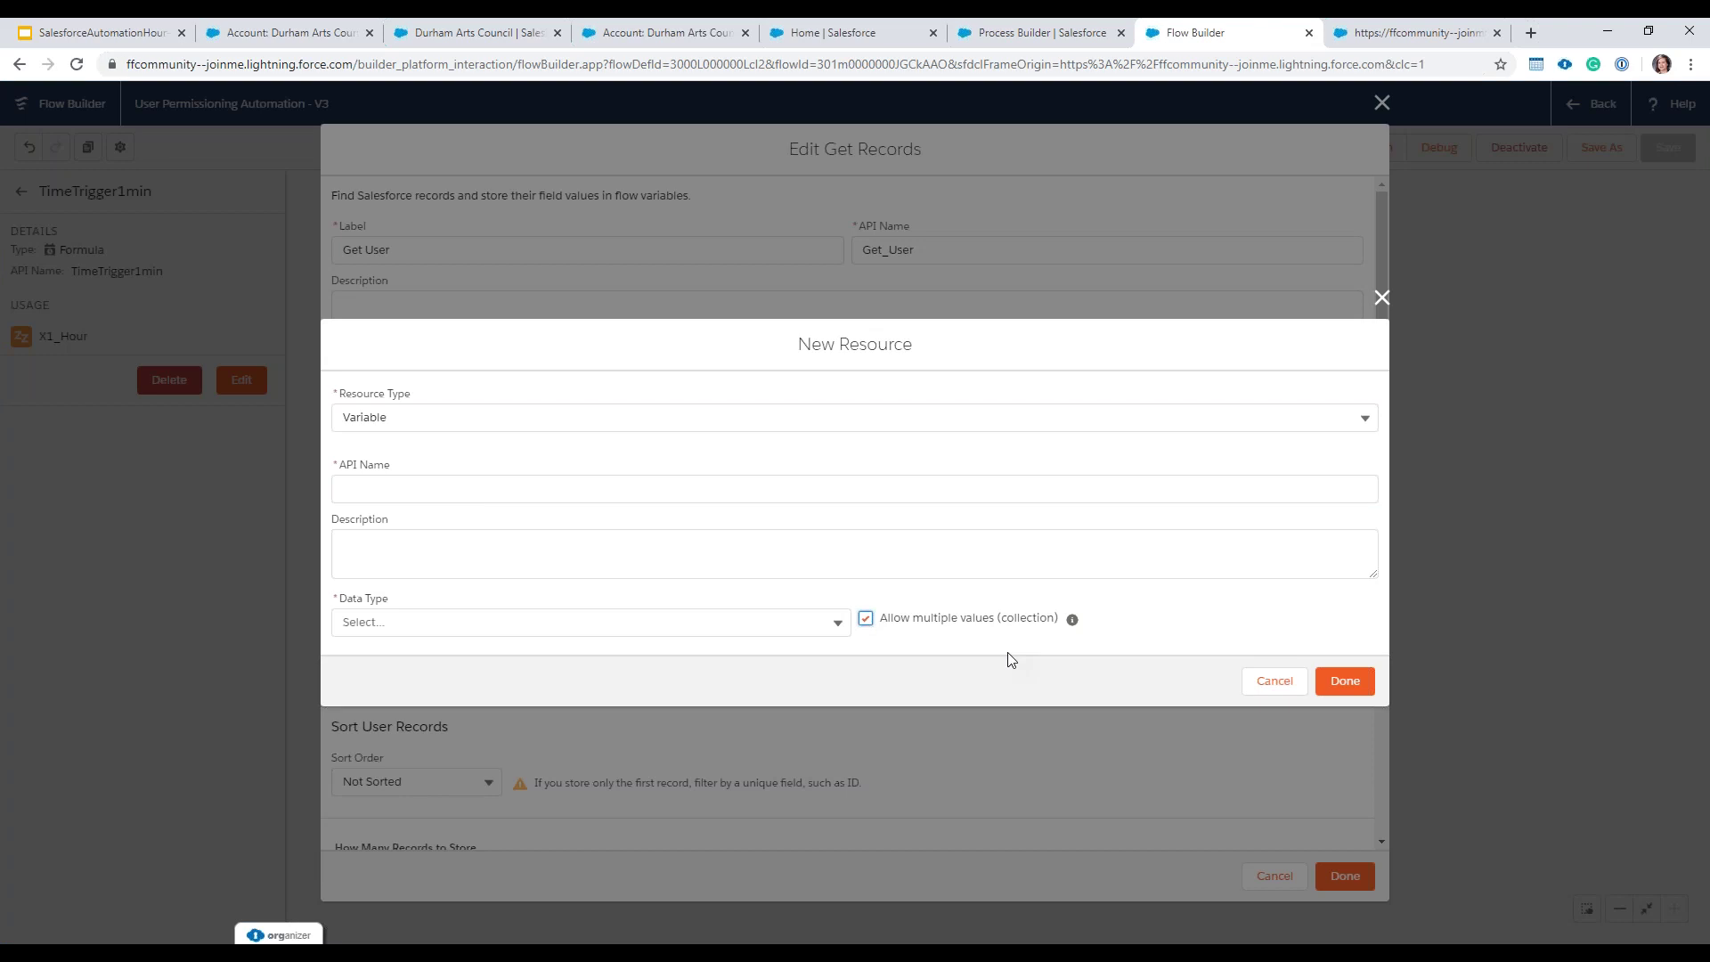
click(865, 621)
Step: Set the new variable's data type to Record with multiple values allowed, and discard both the resource and the Get User edits
click(837, 624)
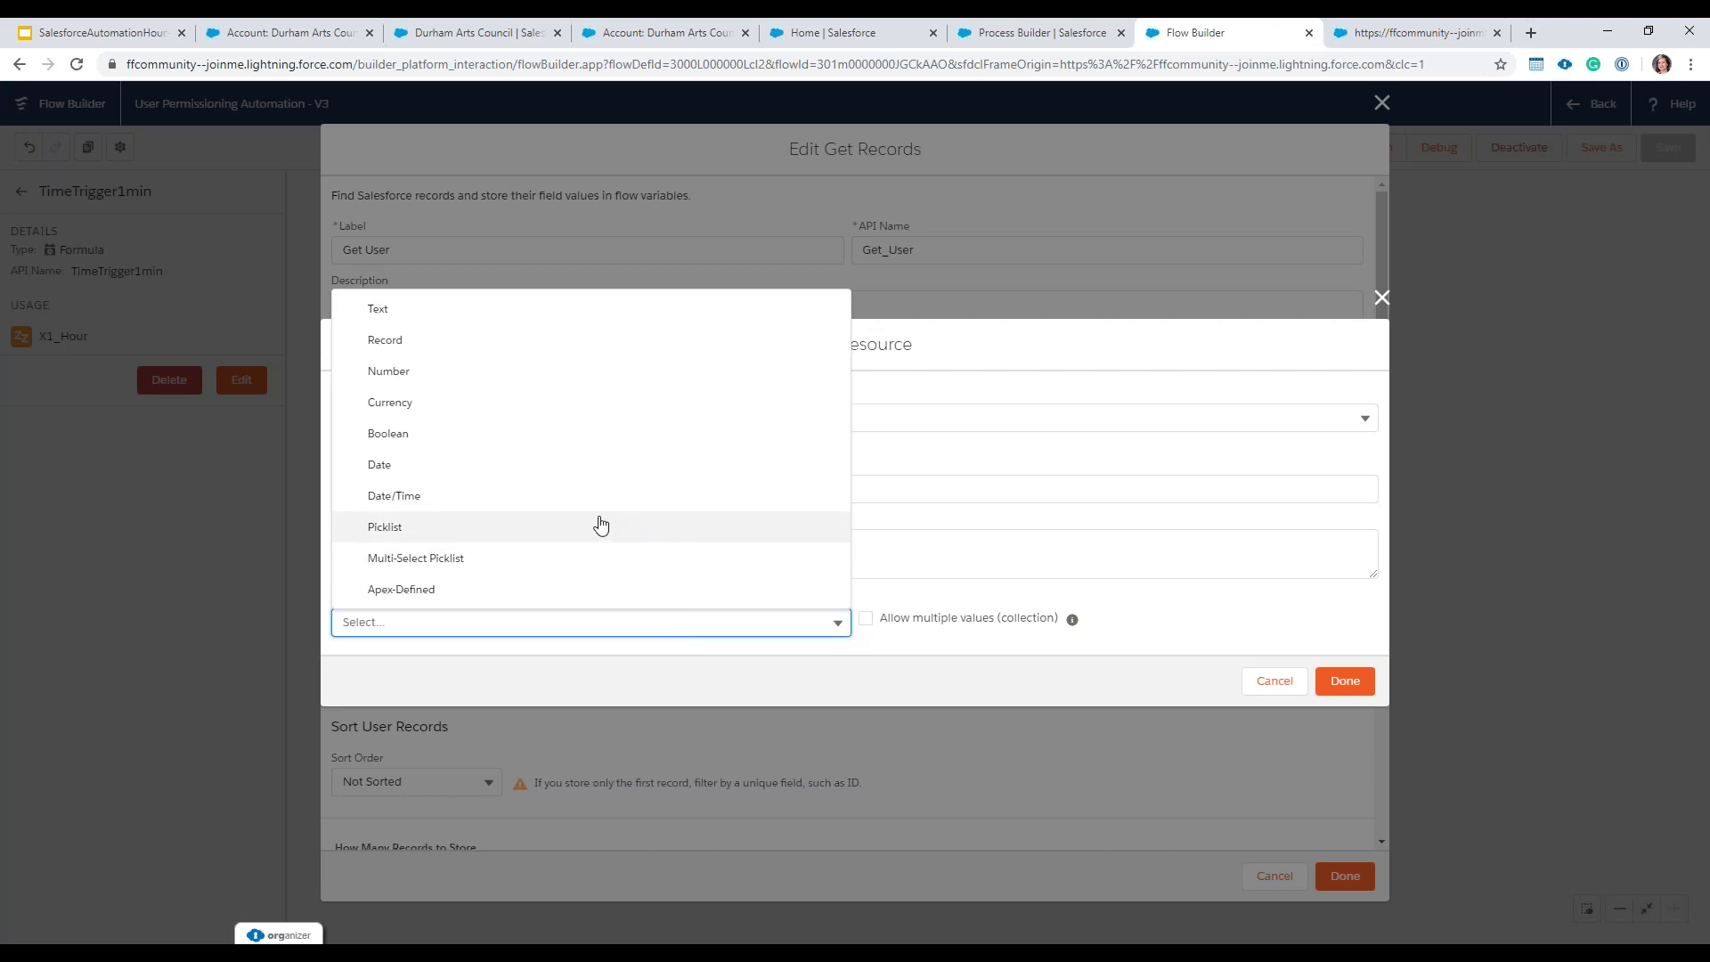
click(403, 346)
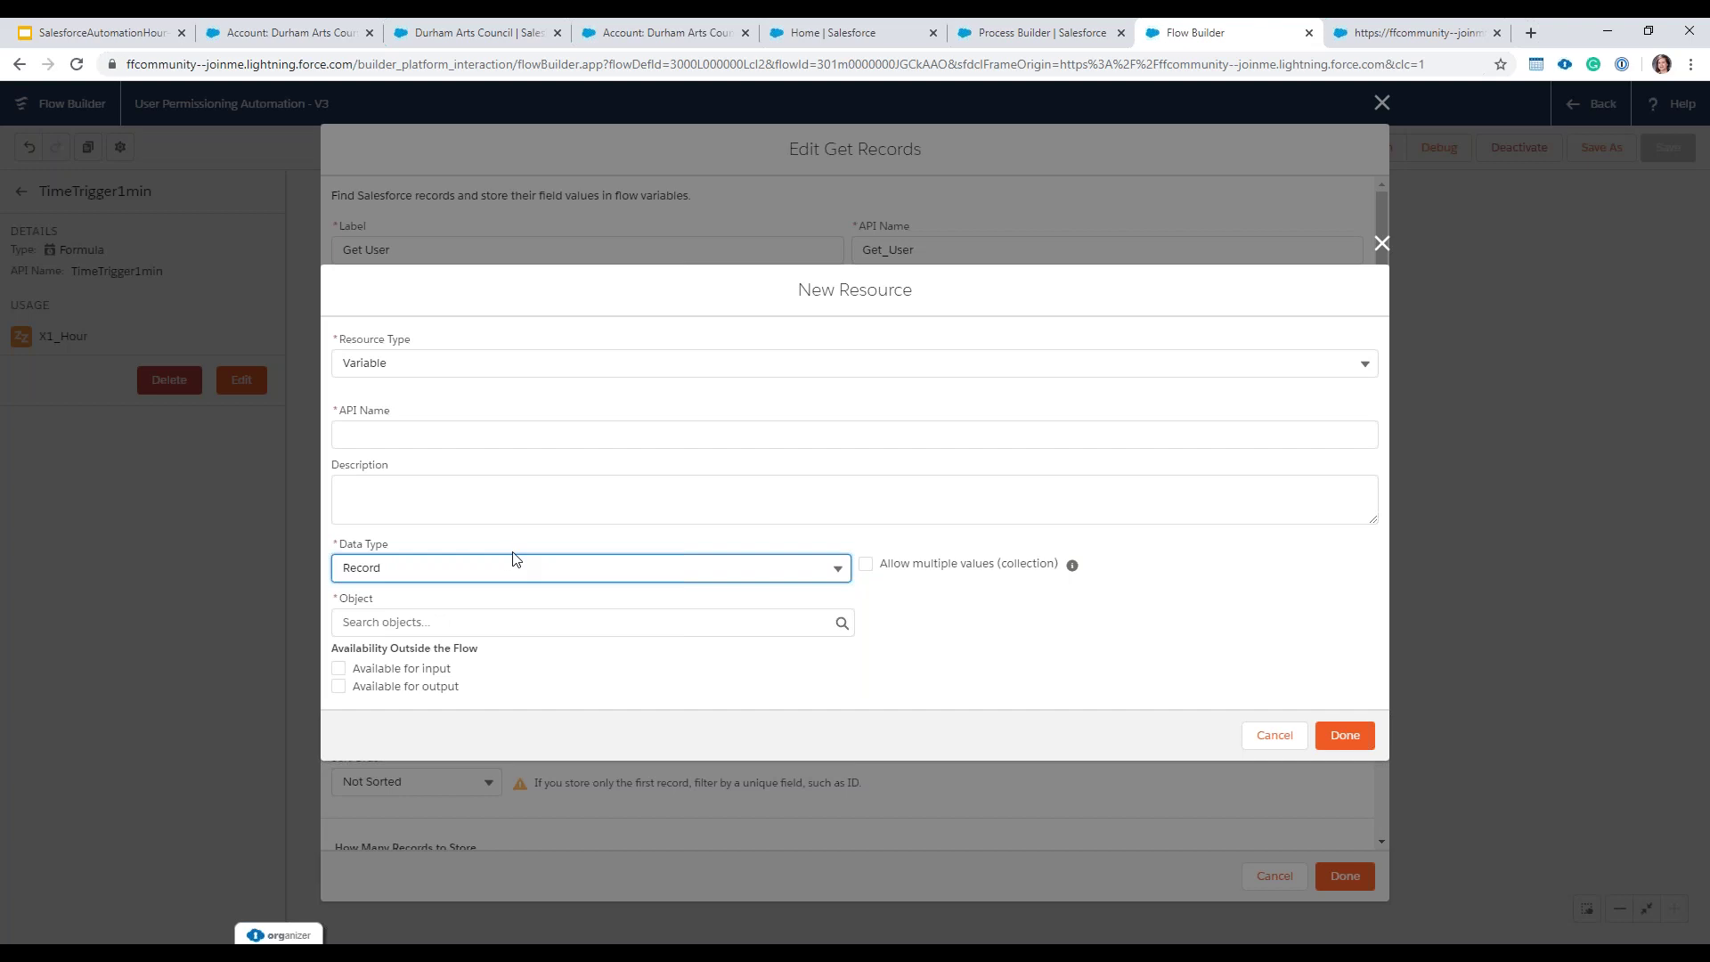
click(868, 570)
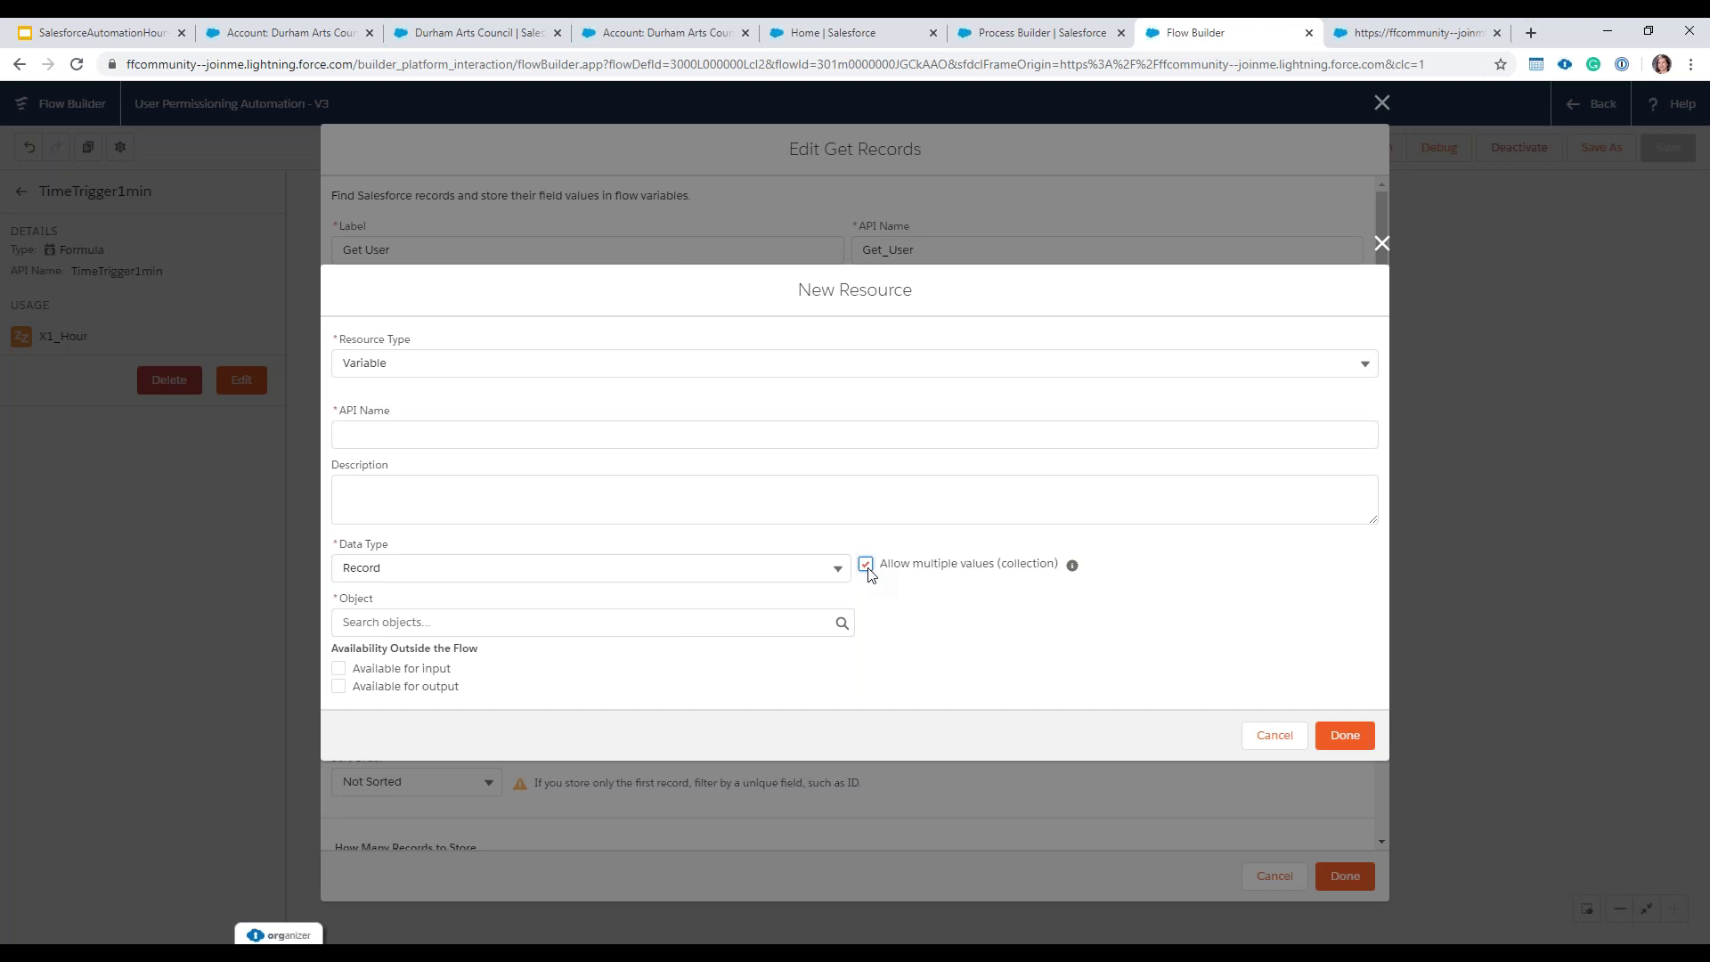
click(1380, 246)
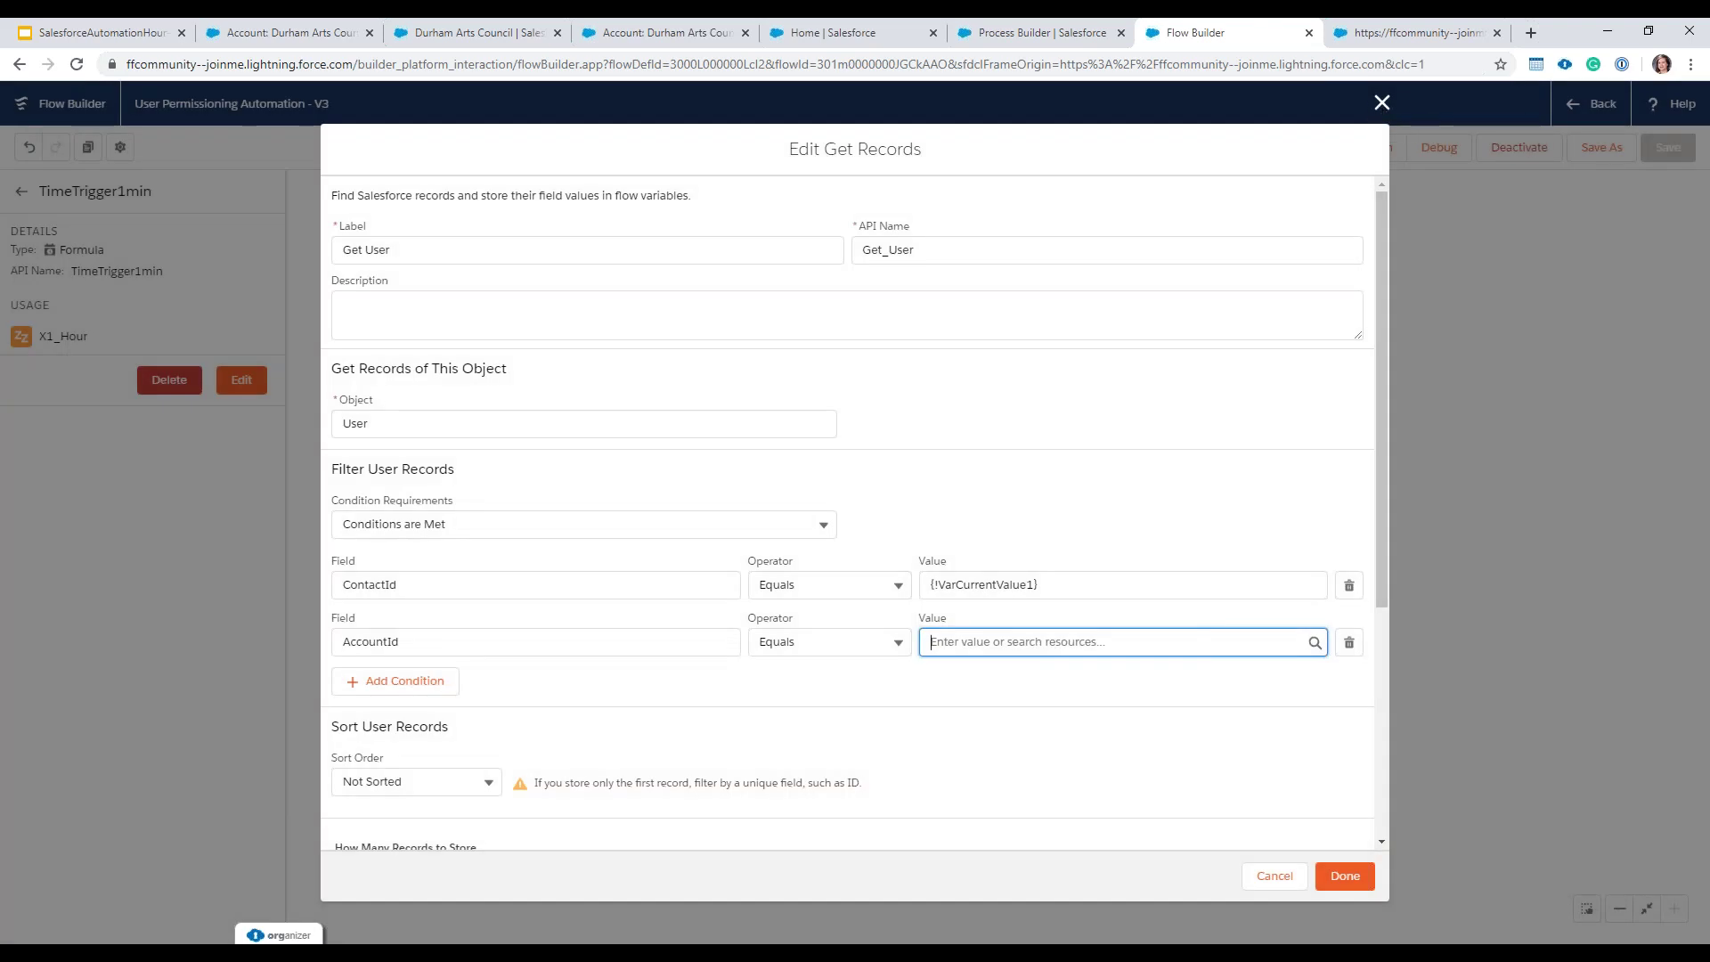
click(1382, 104)
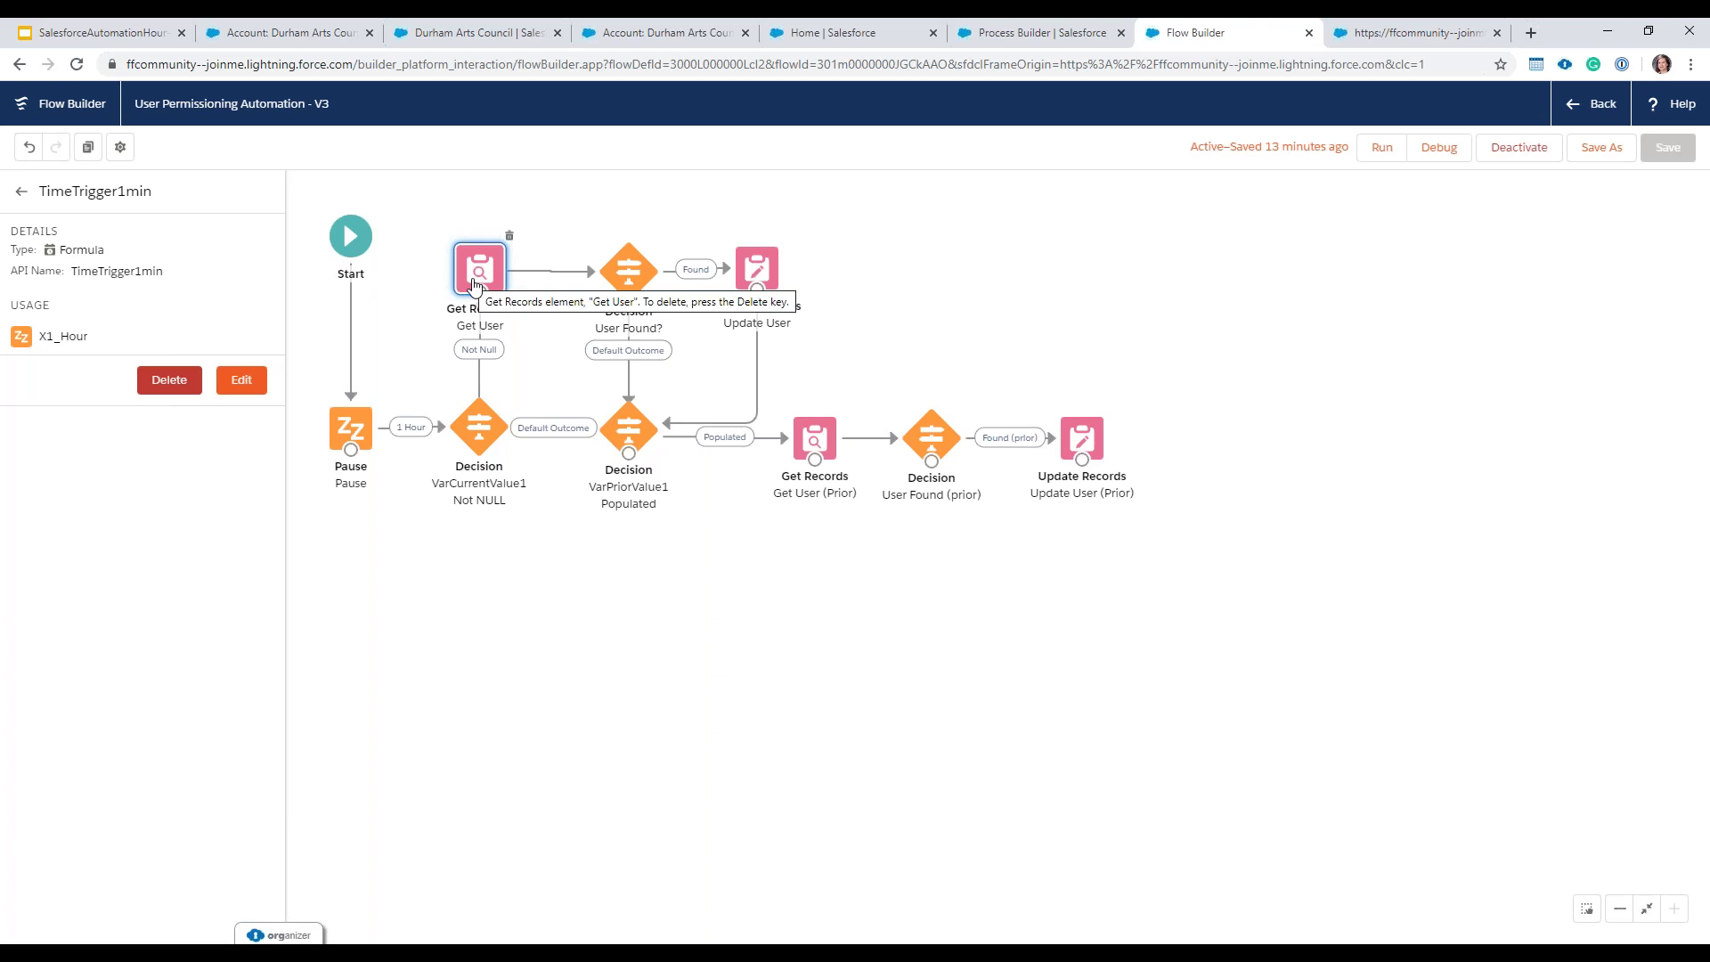
Step: Reopen the Get User element and examine its options for storing record data, highlighting Automatically store all fields
double_click(477, 281)
scroll(549, 674, down, 5)
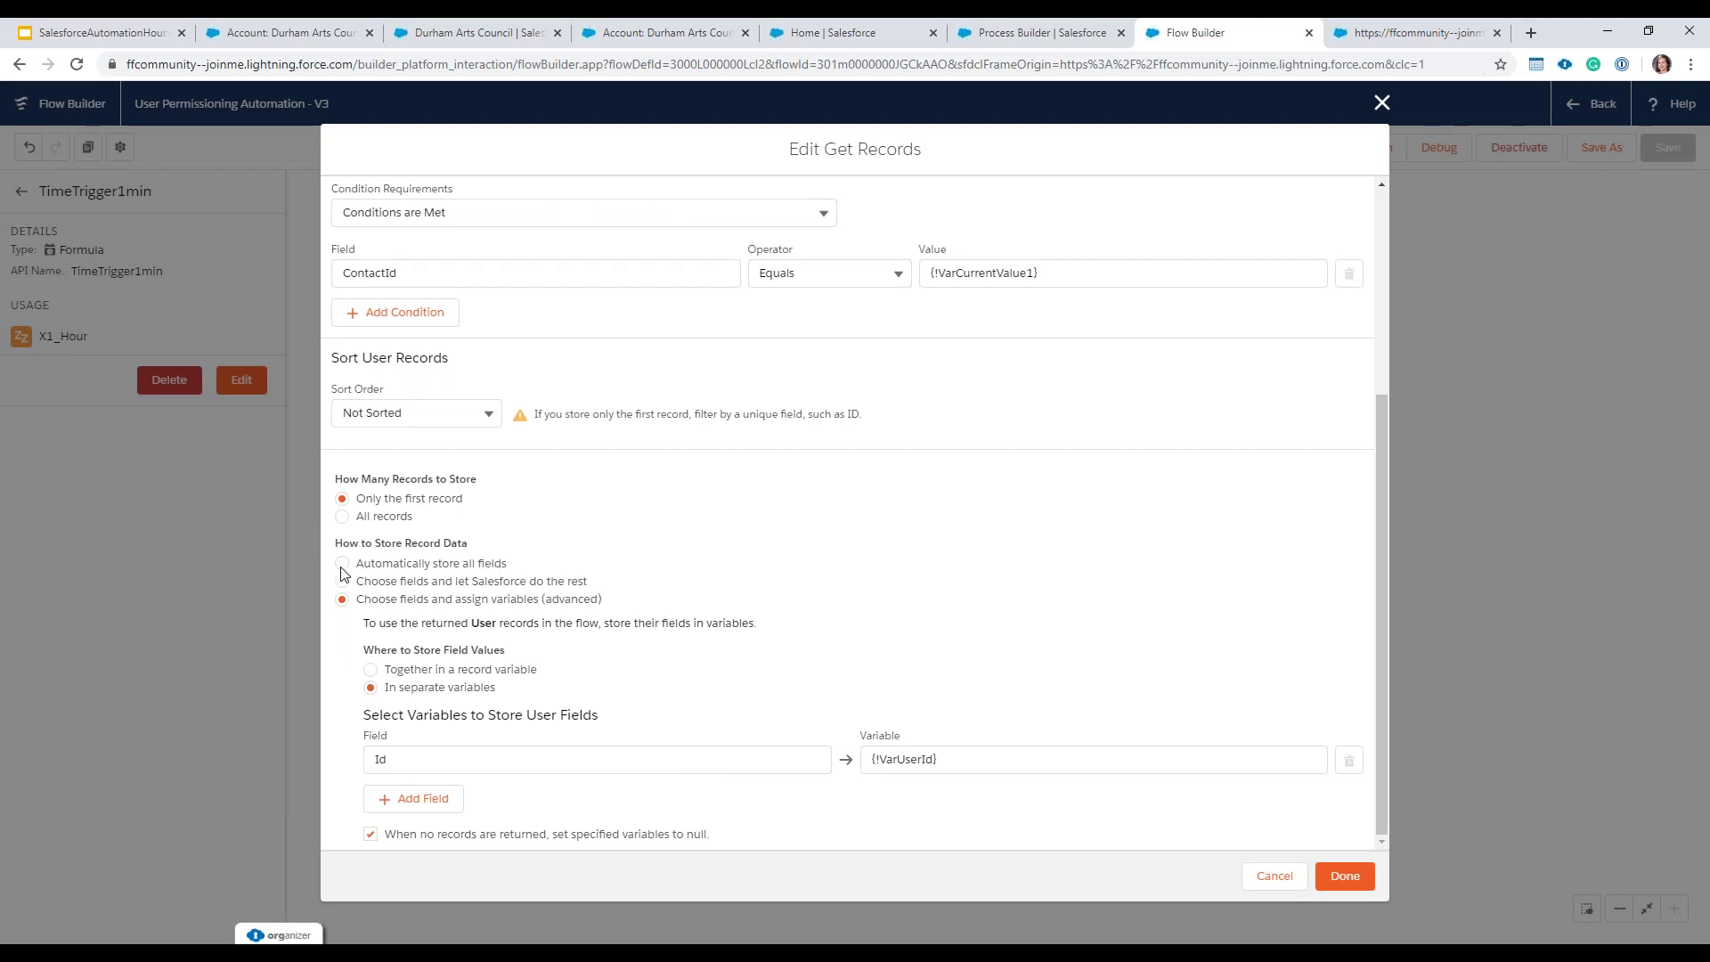
drag(357, 563, 510, 574)
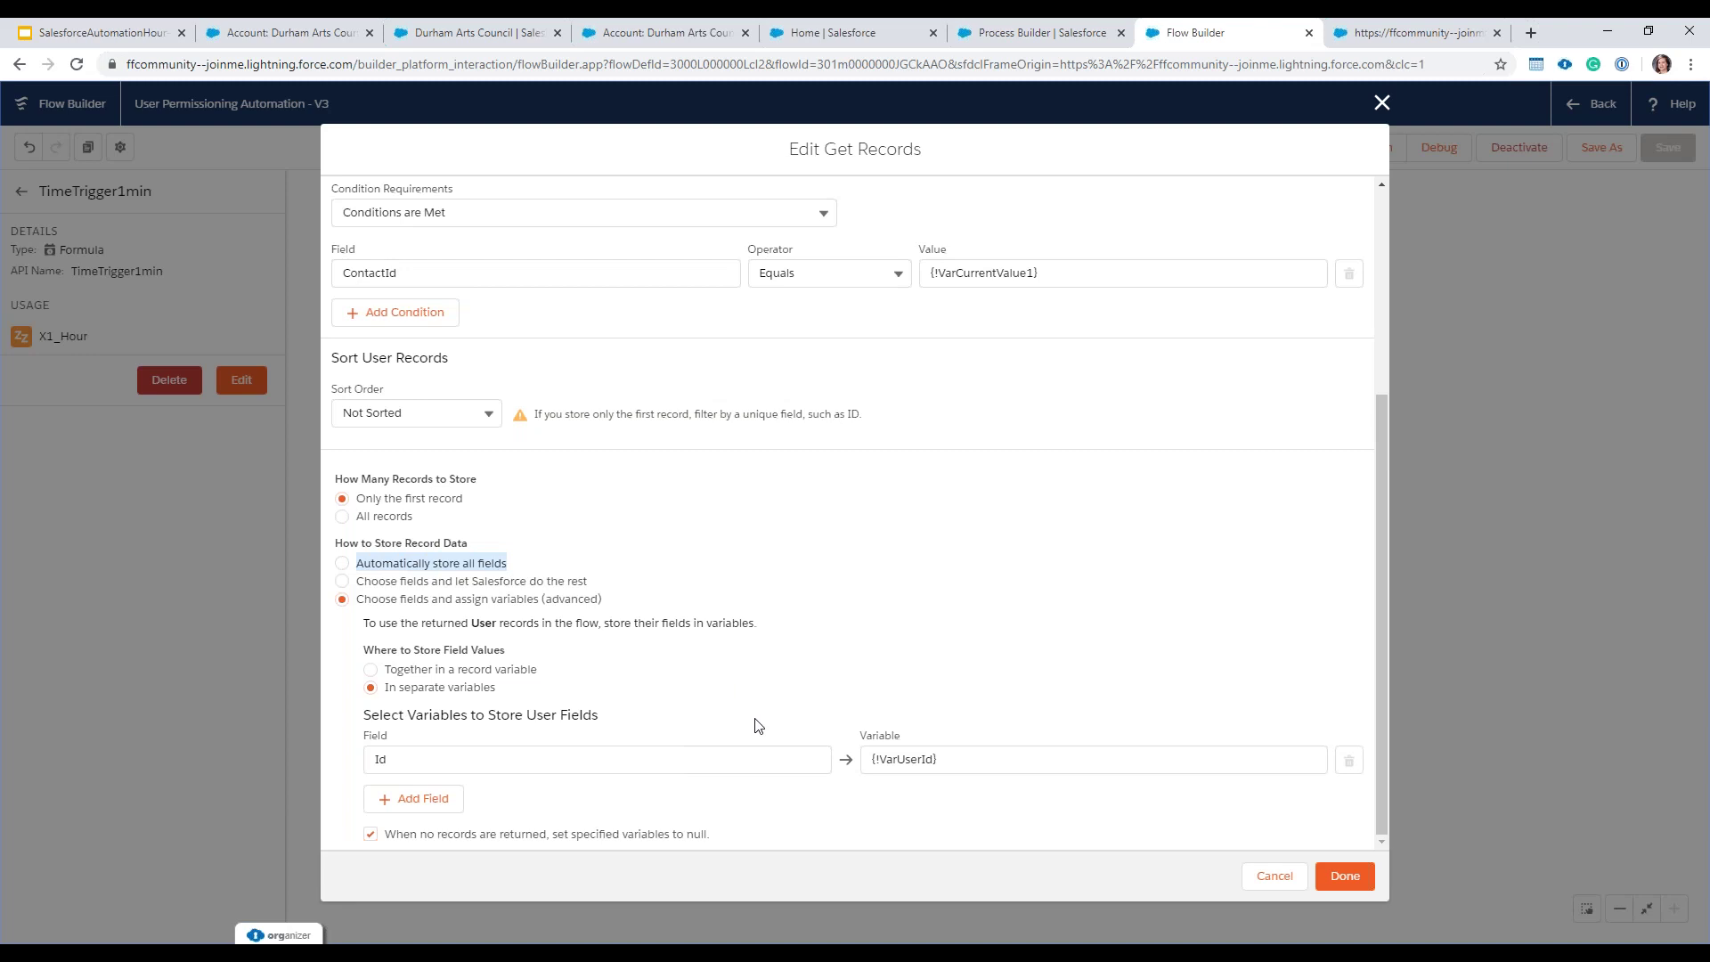